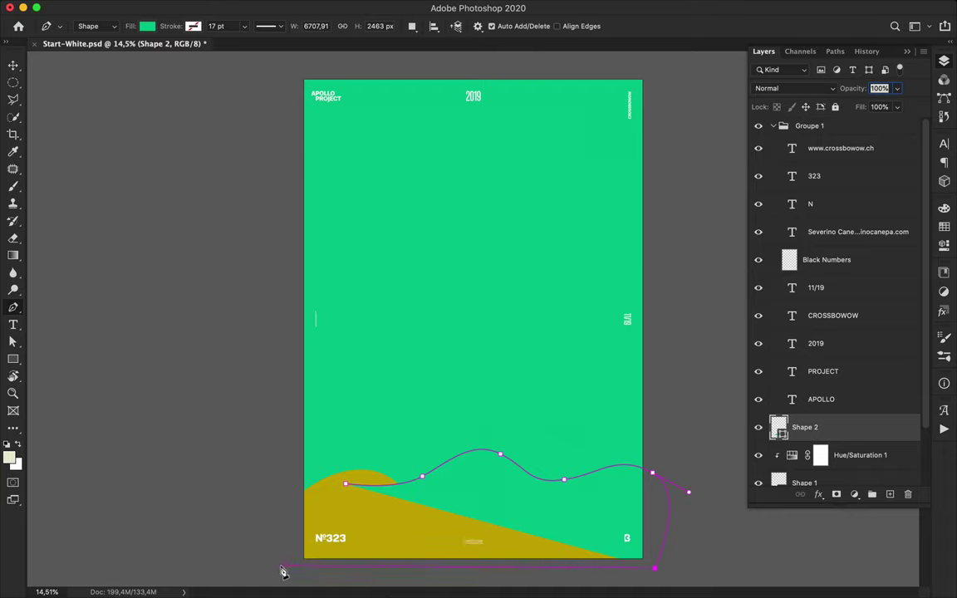
Step: Duplicate the yellow wave's Hue/Saturation adjustment onto the second wave shape, clip it there, and shift its hue to orange-red
{"action": "left_click_drag", "start_coordinate": [875, 461], "coordinate": [864, 424]}
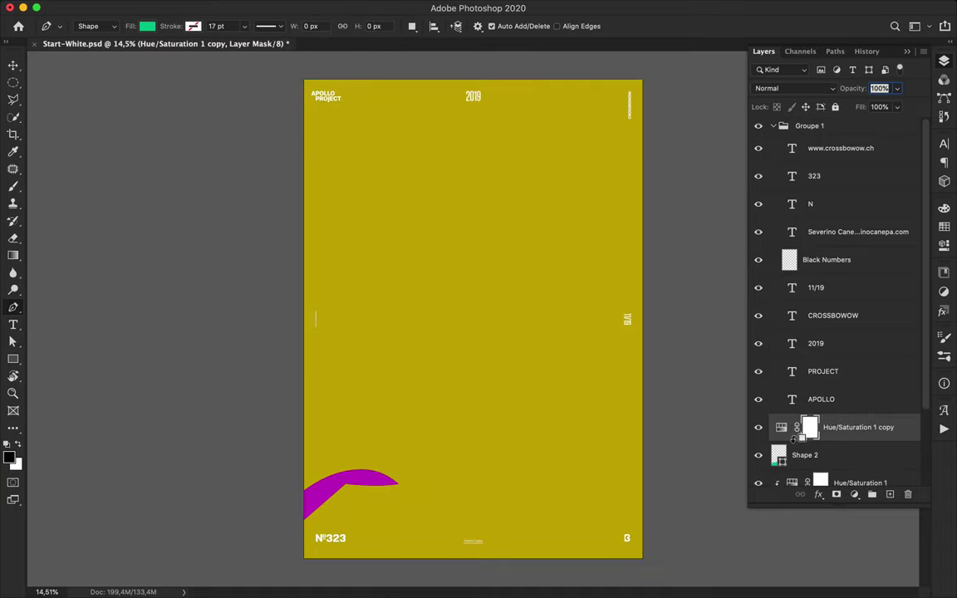
{"action": "double_click", "coordinate": [781, 427]}
{"action": "left_click_drag", "start_coordinate": [762, 288], "coordinate": [749, 292]}
{"action": "key", "text": "v"}
{"action": "left_click", "coordinate": [944, 61]}
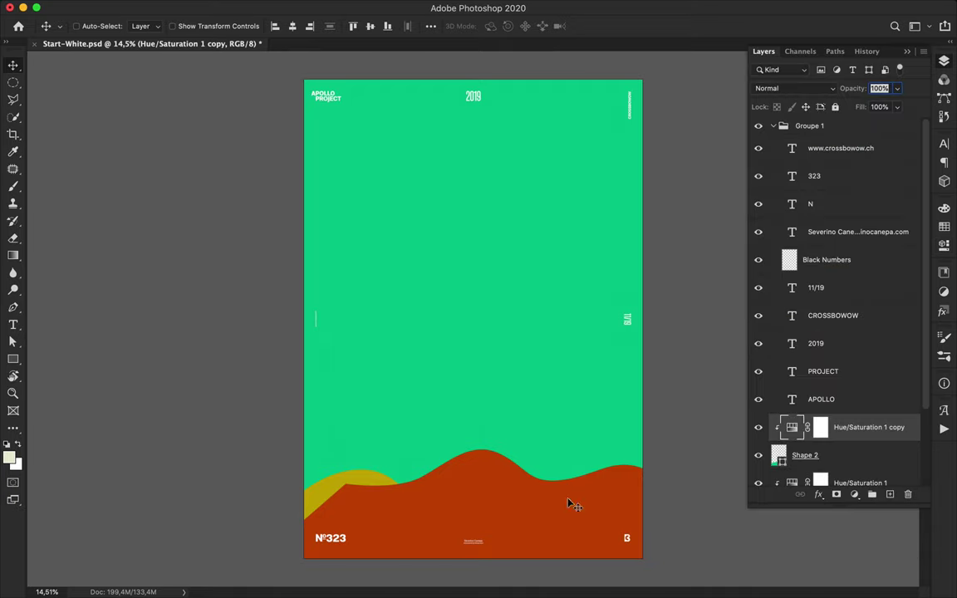
Step: Place the orange-red wave with its adjustment behind the yellow wave, and merge the yellow wave with its adjustment
{"action": "left_click", "coordinate": [868, 456], "text": "shift"}
{"action": "scroll", "coordinate": [868, 456], "scroll_direction": "down", "scroll_amount": 5}
{"action": "left_click_drag", "start_coordinate": [844, 366], "coordinate": [841, 422]}
{"action": "left_click", "coordinate": [841, 362]}
{"action": "left_click", "coordinate": [839, 342], "text": "shift"}
{"action": "key", "text": "super+e"}
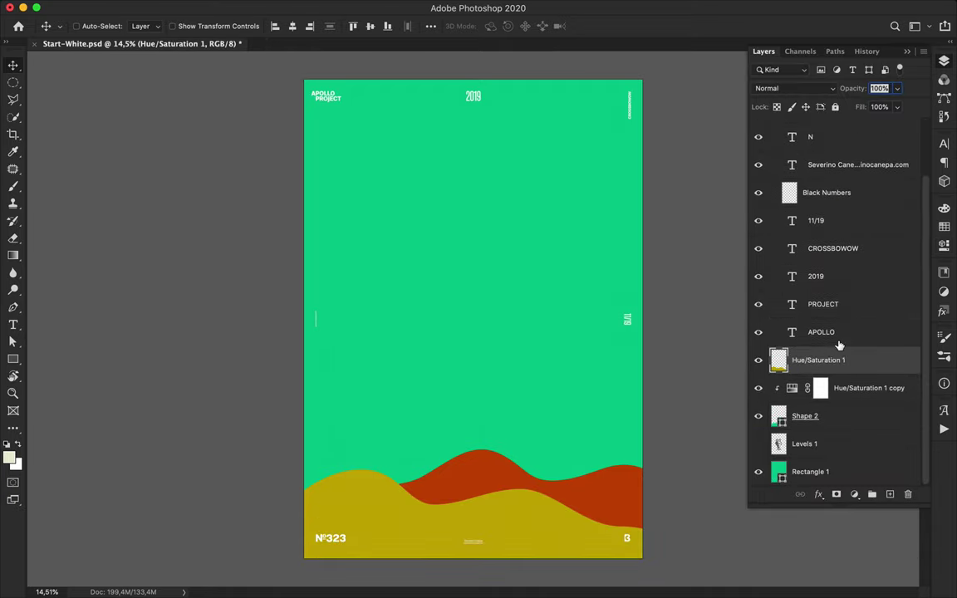
Step: Draw a third closed wave shape about 7866 × 3198 px across the poster's lower part with the Pen tool
{"action": "key", "text": "p"}
{"action": "left_click", "coordinate": [295, 449]}
{"action": "left_click_drag", "start_coordinate": [323, 424], "coordinate": [393, 447]}
{"action": "left_click_drag", "start_coordinate": [457, 421], "coordinate": [486, 425]}
{"action": "left_click_drag", "start_coordinate": [529, 457], "coordinate": [612, 433]}
{"action": "left_click", "coordinate": [661, 467]}
{"action": "left_click", "coordinate": [651, 569]}
{"action": "left_click", "coordinate": [284, 573]}
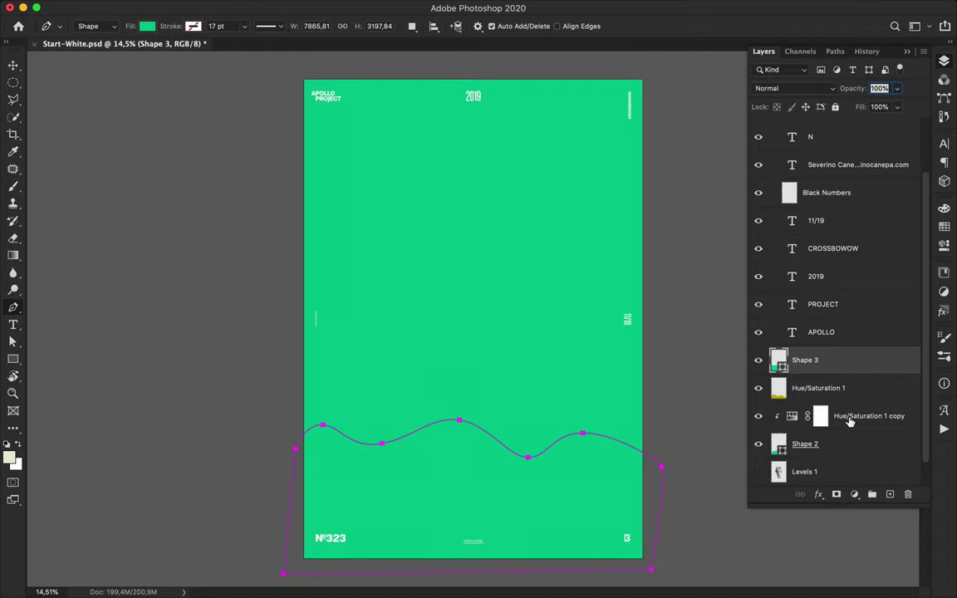
Step: Duplicate the orange-red wave's Hue/Saturation adjustment above the third wave shape and save the document
{"action": "left_click_drag", "start_coordinate": [849, 422], "coordinate": [805, 371]}
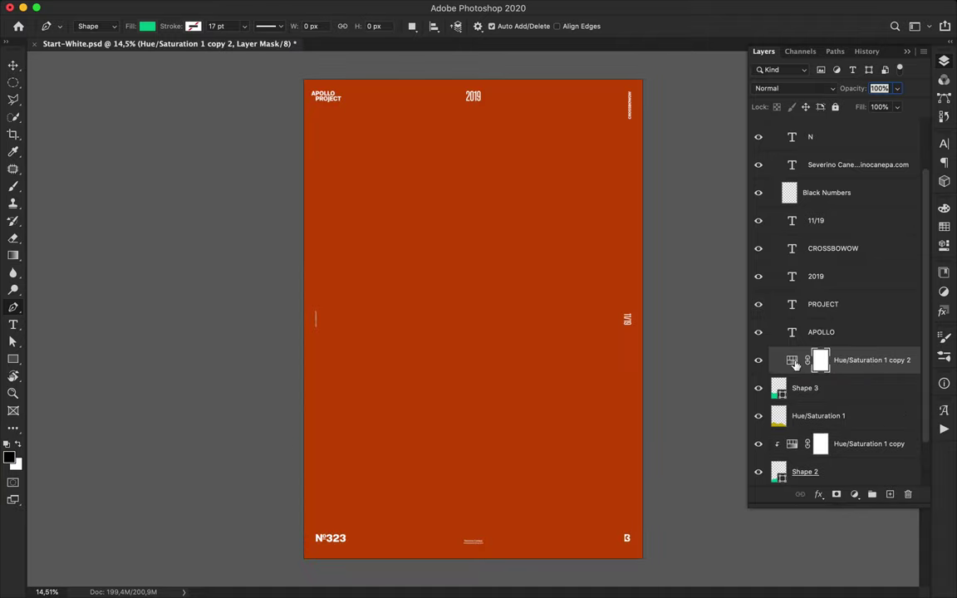
{"action": "scroll", "coordinate": [722, 337], "scroll_direction": "up", "scroll_amount": 1}
{"action": "left_click", "coordinate": [832, 385]}
{"action": "key", "text": "ctrl+s"}
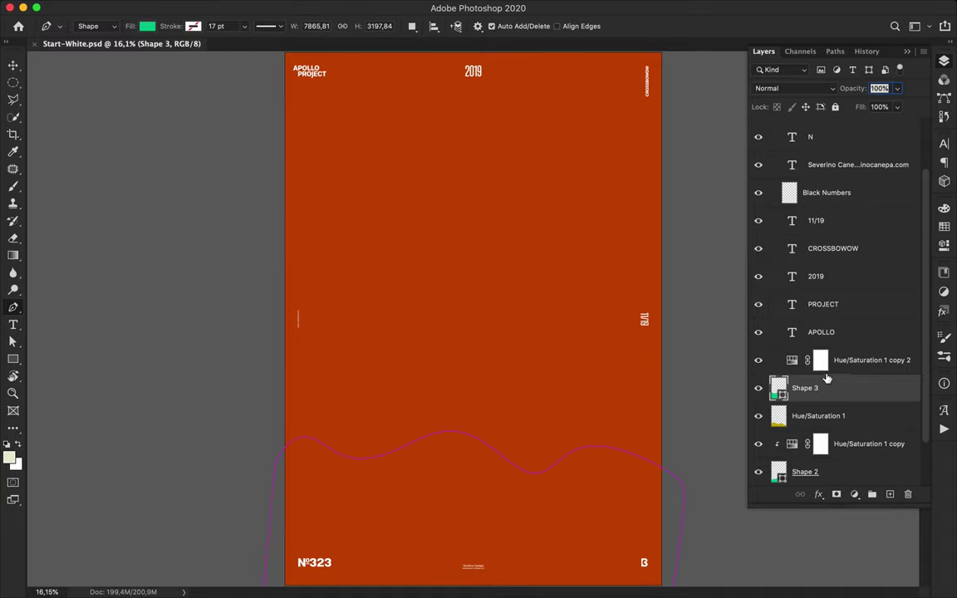
Step: Clip the duplicated Hue/Saturation adjustment to the third wave and shift its hue to crimson
{"action": "left_click", "coordinate": [821, 370]}
{"action": "left_click_drag", "start_coordinate": [833, 391], "coordinate": [843, 349]}
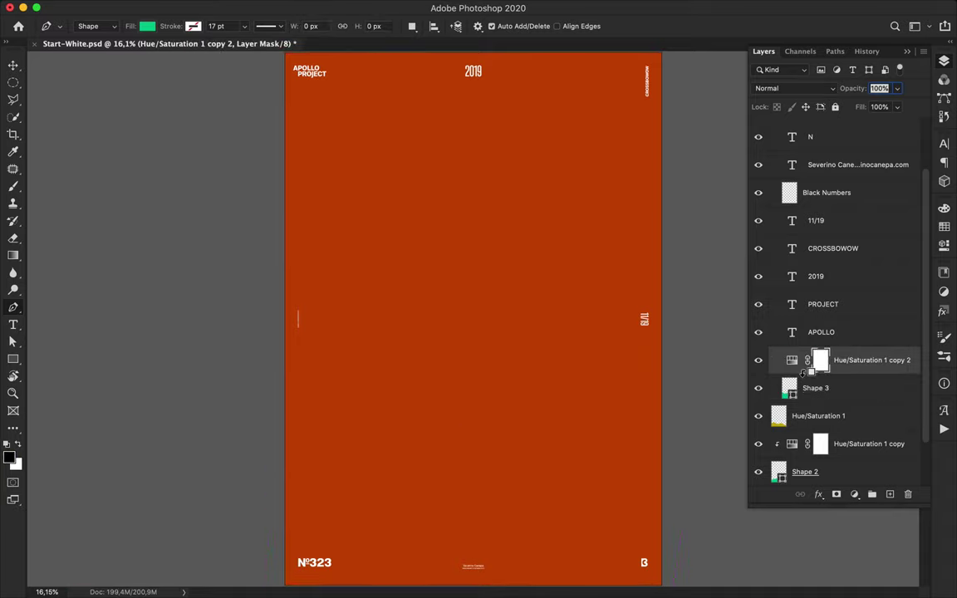
{"action": "left_click", "coordinate": [807, 374], "text": "alt"}
{"action": "double_click", "coordinate": [802, 360]}
{"action": "left_click_drag", "start_coordinate": [748, 290], "coordinate": [735, 293]}
{"action": "left_click", "coordinate": [944, 64]}
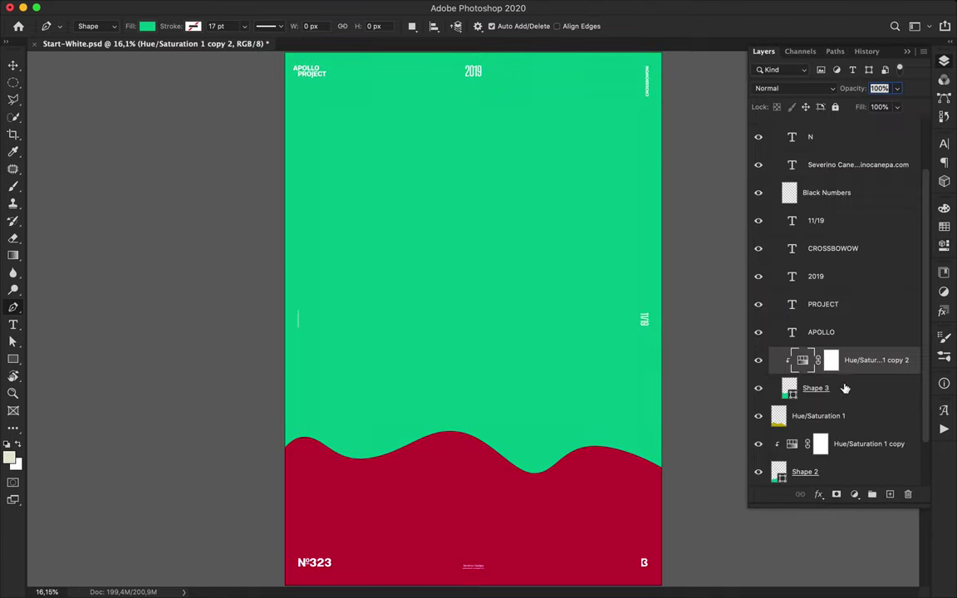
Step: Merge the orange-red wave with its adjustment, and move the crimson wave with its adjustment behind it
{"action": "left_click", "coordinate": [848, 389], "text": "shift"}
{"action": "scroll", "coordinate": [850, 391], "scroll_direction": "down", "scroll_amount": 2}
{"action": "left_click", "coordinate": [849, 389]}
{"action": "left_click", "coordinate": [850, 416], "text": "shift"}
{"action": "key", "text": "super+e"}
{"action": "left_click", "coordinate": [853, 334]}
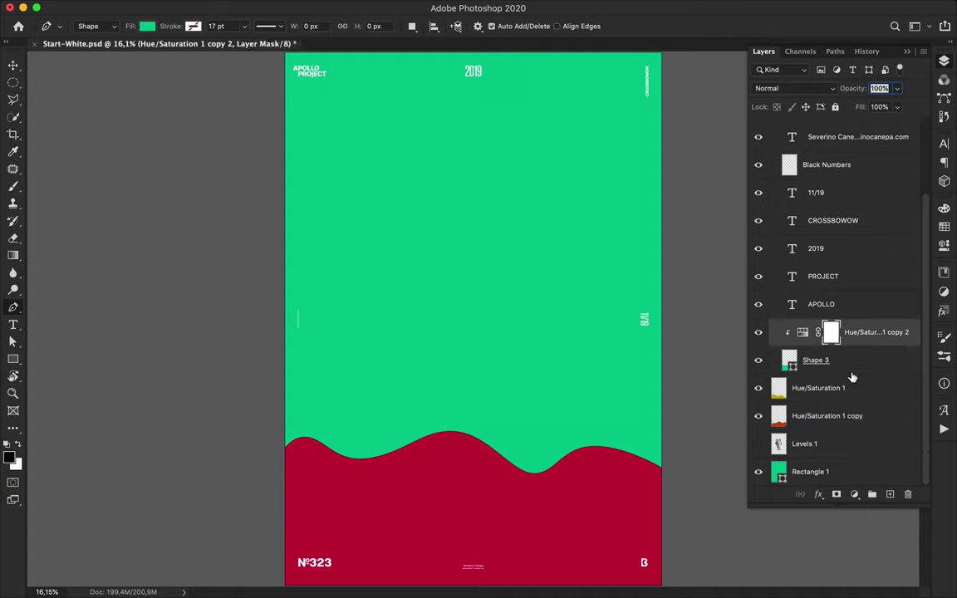
{"action": "left_click_drag", "start_coordinate": [852, 378], "coordinate": [851, 435]}
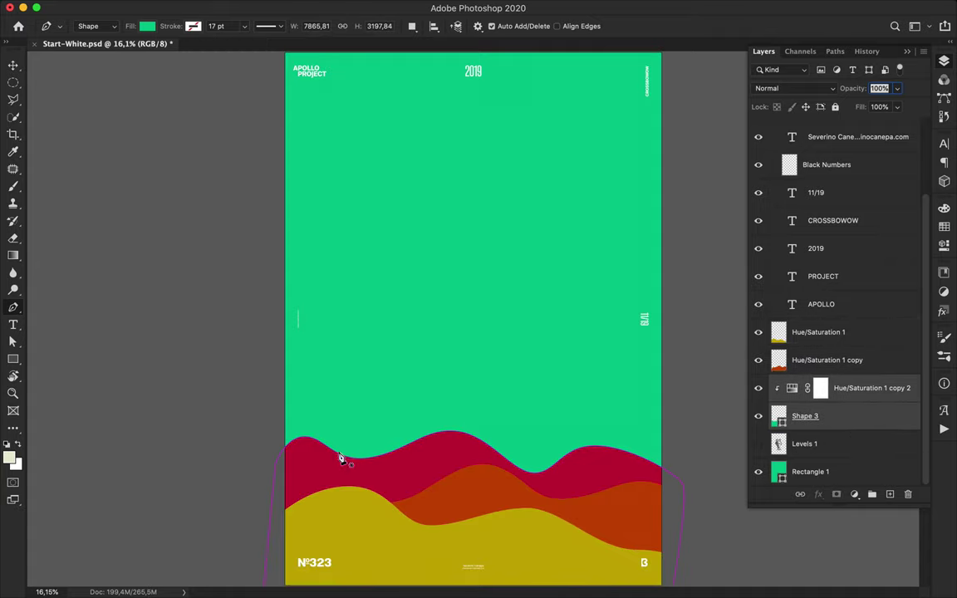
Step: Draw a fourth wave shape about 6336 × 3310 px with the Pen tool, descending from the poster's left edge
{"action": "left_click", "coordinate": [276, 350]}
{"action": "left_click_drag", "start_coordinate": [323, 355], "coordinate": [348, 390]}
{"action": "left_click_drag", "start_coordinate": [378, 428], "coordinate": [412, 430]}
{"action": "left_click_drag", "start_coordinate": [479, 408], "coordinate": [505, 423]}
{"action": "left_click", "coordinate": [561, 468]}
{"action": "left_click", "coordinate": [570, 505]}
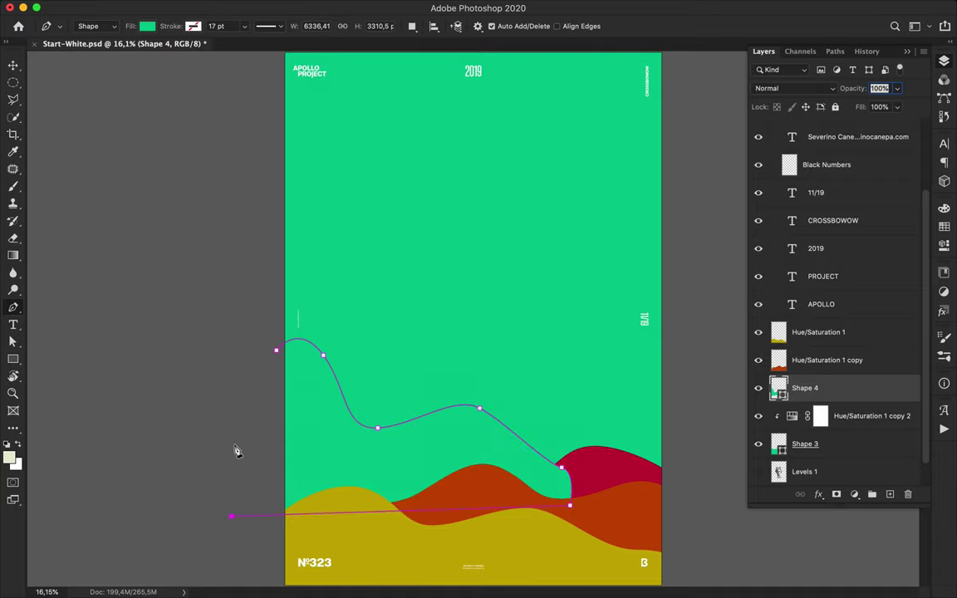
Step: Clip a duplicate of the Hue/Saturation adjustment to the fourth wave and set its hue to about -76 for green
{"action": "left_click_drag", "start_coordinate": [863, 416], "coordinate": [858, 376]}
{"action": "left_click", "coordinate": [798, 401], "text": "alt"}
{"action": "double_click", "coordinate": [794, 391]}
{"action": "left_click_drag", "start_coordinate": [735, 290], "coordinate": [775, 295]}
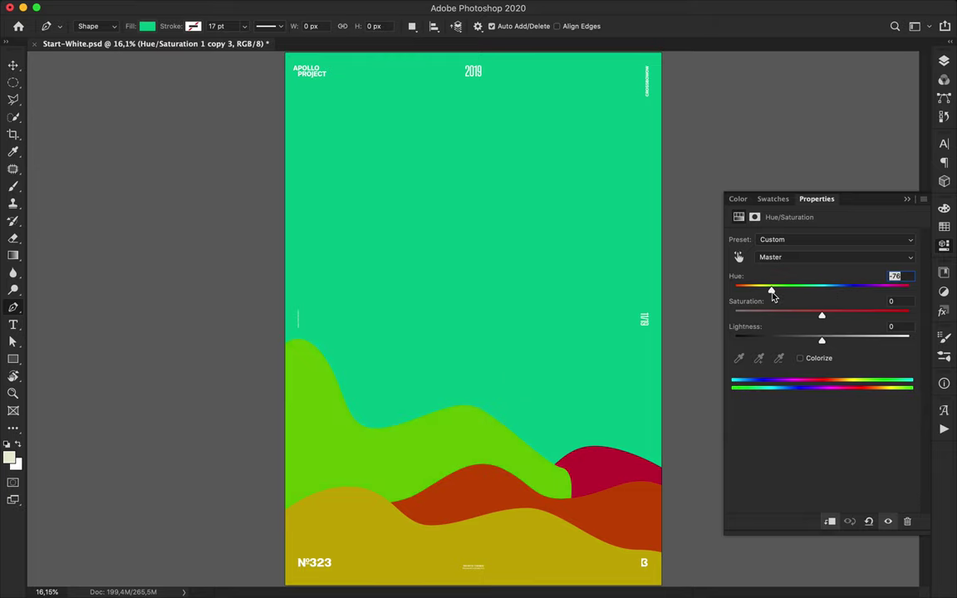
{"action": "key", "text": "v"}
{"action": "left_click", "coordinate": [944, 62]}
Step: Merge the crimson wave with its adjustment, and move the green wave with its adjustment behind it
{"action": "left_click", "coordinate": [831, 412], "text": "shift"}
{"action": "scroll", "coordinate": [830, 382], "scroll_direction": "down", "scroll_amount": 2}
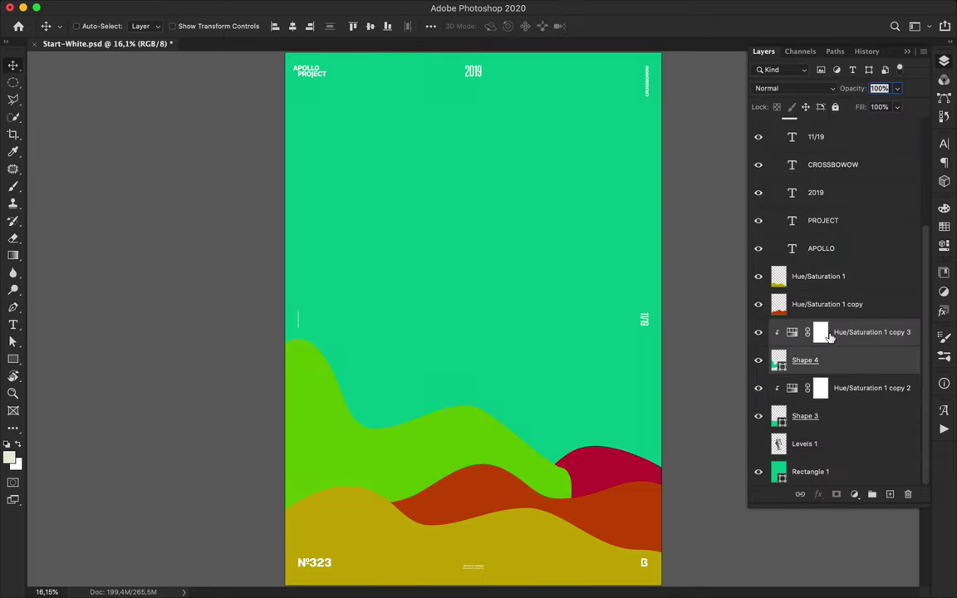
{"action": "left_click", "coordinate": [835, 391]}
{"action": "left_click", "coordinate": [837, 420], "text": "shift"}
{"action": "key", "text": "super+e"}
{"action": "left_click", "coordinate": [841, 362]}
{"action": "left_click", "coordinate": [848, 392], "text": "shift"}
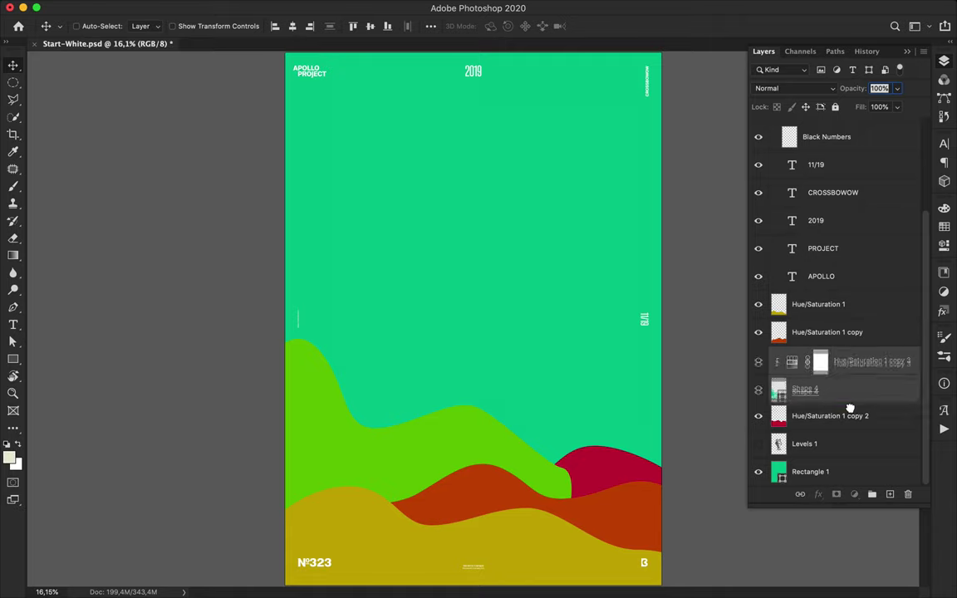
{"action": "left_click_drag", "start_coordinate": [850, 398], "coordinate": [850, 440]}
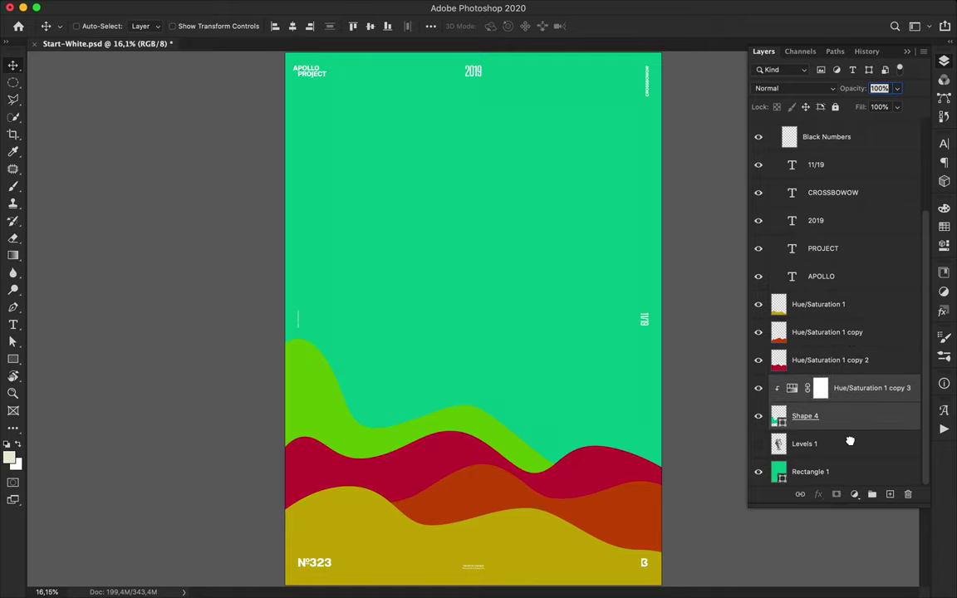
Step: Move the green wave down to the poster's bottom-left corner and bring it with its adjustment in front of all other waves
{"action": "left_click", "coordinate": [378, 446]}
{"action": "left_click_drag", "start_coordinate": [378, 446], "coordinate": [380, 513]}
{"action": "left_click_drag", "start_coordinate": [810, 415], "coordinate": [848, 288]}
{"action": "mouse_move", "coordinate": [515, 490]}
{"action": "left_mouse_down"}
{"action": "mouse_move", "coordinate": [490, 531]}
{"action": "mouse_move", "coordinate": [502, 498]}
{"action": "left_mouse_up"}
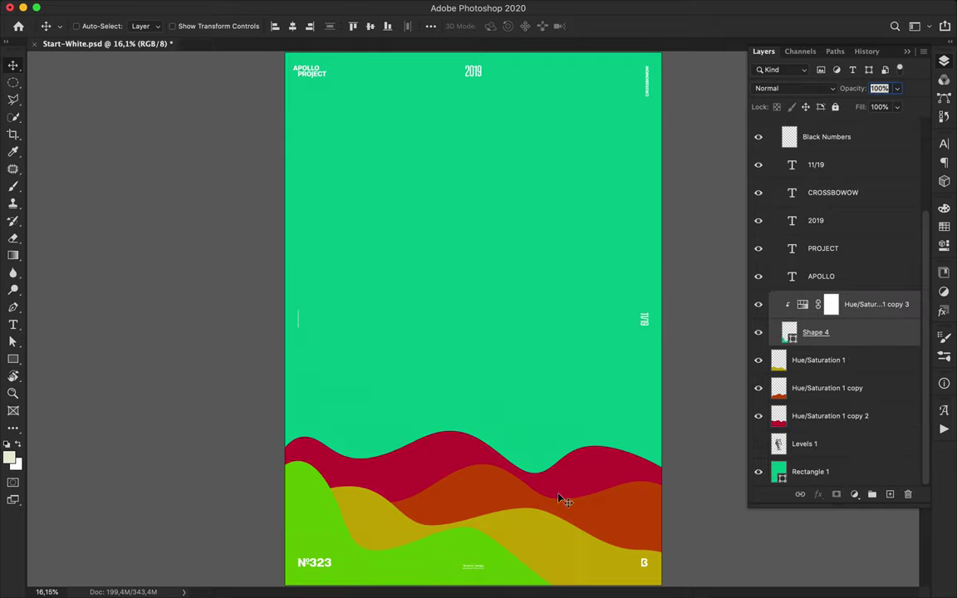
Step: Shift the front green wave's hue to yellow-green and reposition the wave slightly on the poster
{"action": "double_click", "coordinate": [802, 304]}
{"action": "left_click_drag", "start_coordinate": [769, 293], "coordinate": [765, 295]}
{"action": "mouse_move", "coordinate": [312, 536]}
{"action": "left_mouse_down"}
{"action": "mouse_move", "coordinate": [313, 546]}
{"action": "mouse_move", "coordinate": [325, 529]}
{"action": "left_mouse_up"}
{"action": "left_click", "coordinate": [944, 62]}
Step: Draw a hill shape about 3237 × 2842 px in the poster's bottom-right corner with the Pen tool
{"action": "left_click", "coordinate": [817, 332]}
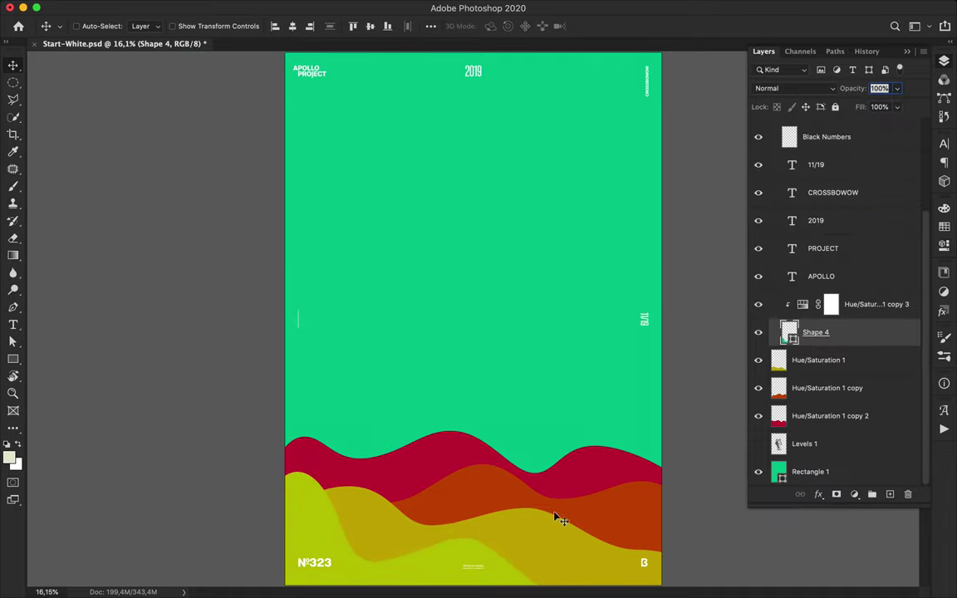
{"action": "key", "text": "p"}
{"action": "left_click", "coordinate": [524, 529]}
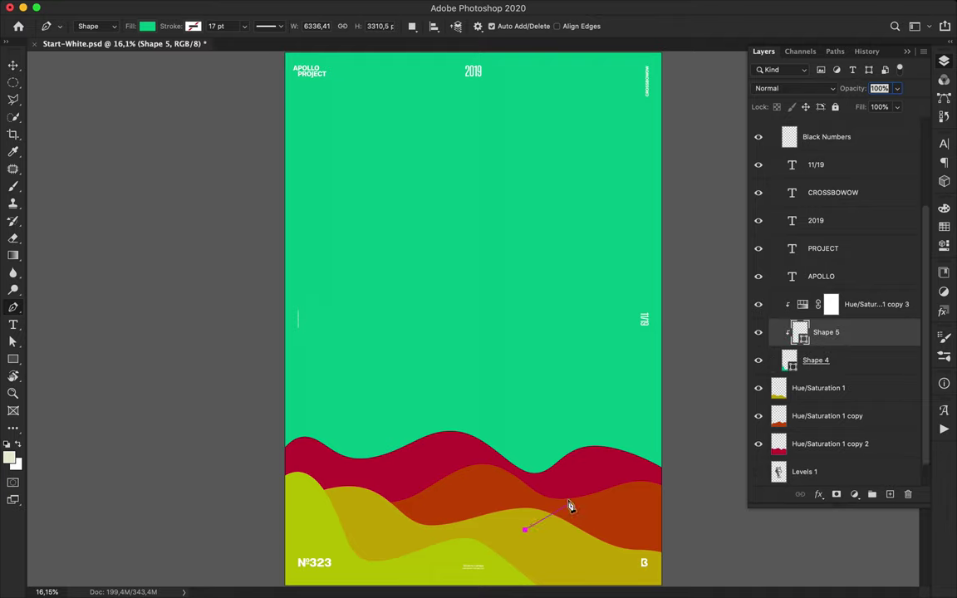
{"action": "left_click_drag", "start_coordinate": [597, 507], "coordinate": [628, 518]}
{"action": "left_click_drag", "start_coordinate": [645, 432], "coordinate": [673, 434]}
{"action": "left_click", "coordinate": [698, 477]}
{"action": "left_click", "coordinate": [695, 584]}
{"action": "left_click", "coordinate": [558, 571]}
Step: Move the new hill above the front wave's Hue/Saturation adjustment and clip a duplicate of that adjustment to the hill
{"action": "left_click_drag", "start_coordinate": [833, 334], "coordinate": [833, 297]}
{"action": "left_click", "coordinate": [819, 318], "text": "alt"}
{"action": "left_click_drag", "start_coordinate": [862, 334], "coordinate": [839, 299], "text": "alt"}
{"action": "left_click", "coordinate": [798, 324], "text": "alt"}
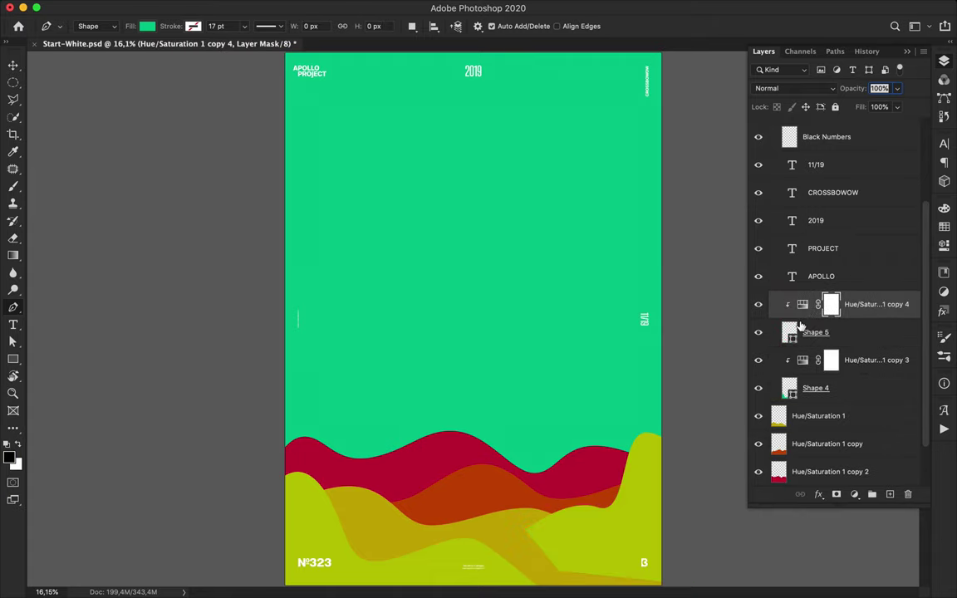
Step: Move the bottom-right hill and its adjustment behind the yellow wave and merge them into one layer
{"action": "left_click_drag", "start_coordinate": [810, 332], "coordinate": [848, 429]}
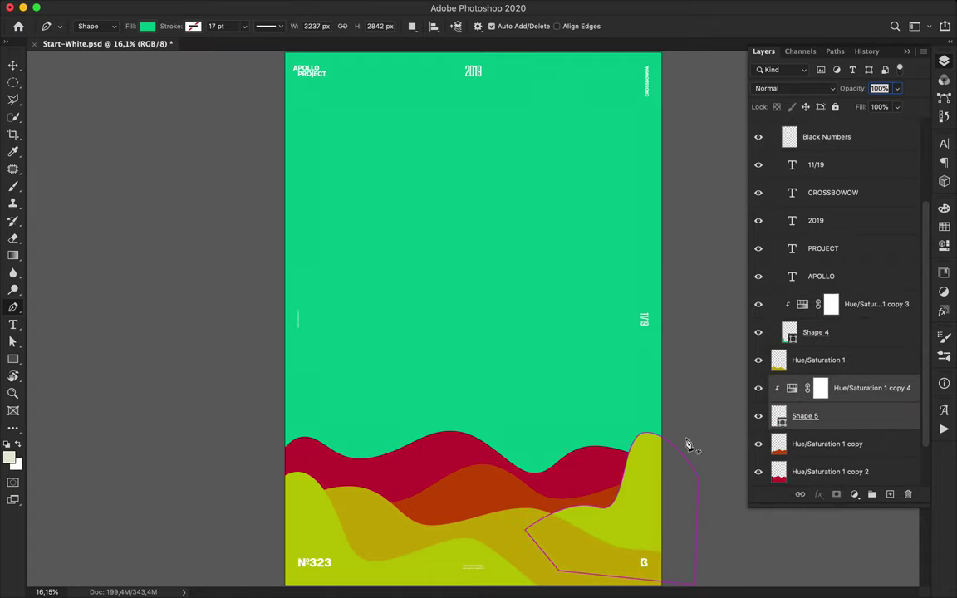
{"action": "key", "text": "ctrl+e"}
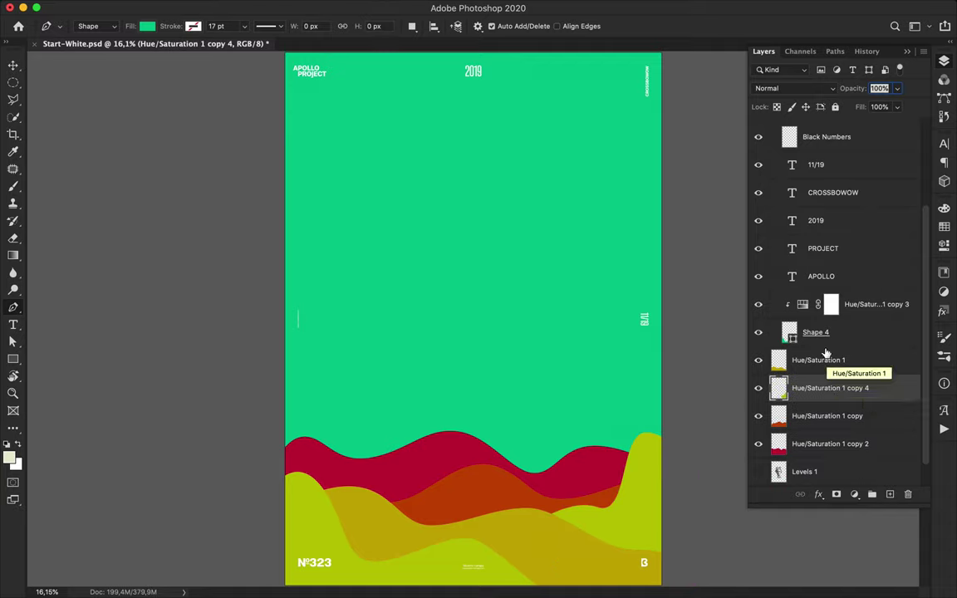
{"action": "left_click", "coordinate": [847, 333]}
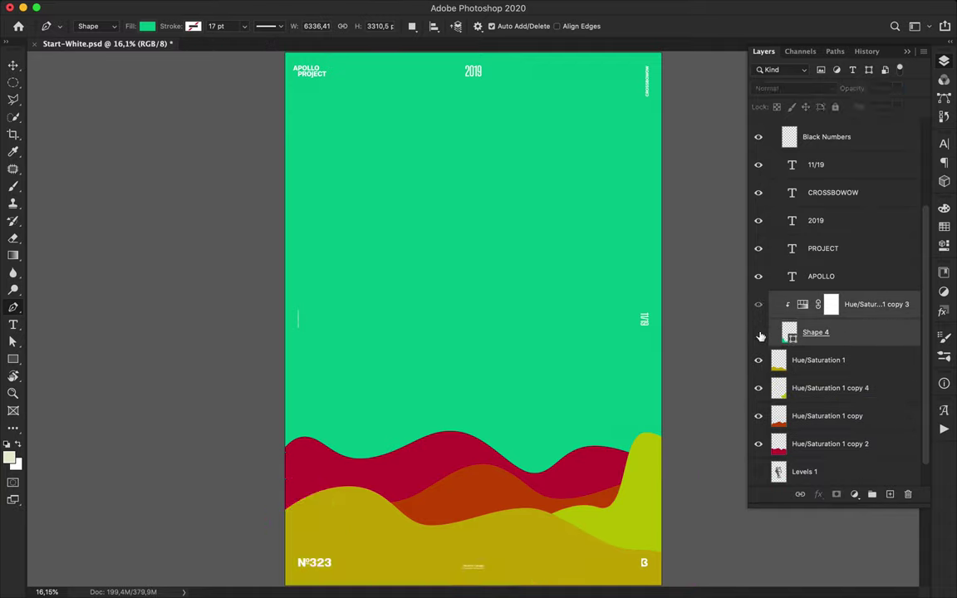
Step: Draw a two-peaked wave shape about 4709 × 2407 px over the poster's lower right side with the Pen tool
{"action": "left_click", "coordinate": [790, 331]}
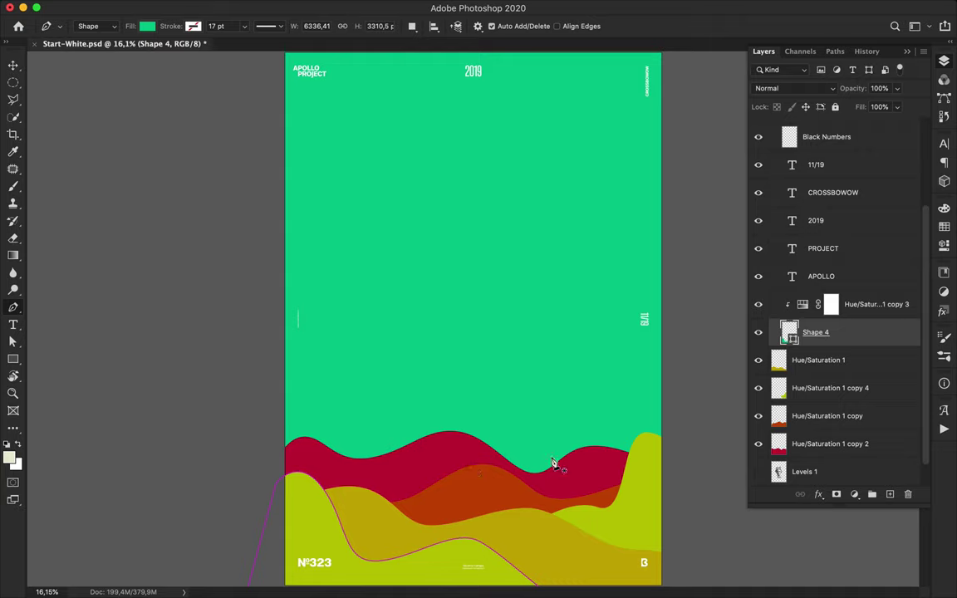
{"action": "left_click", "coordinate": [441, 446]}
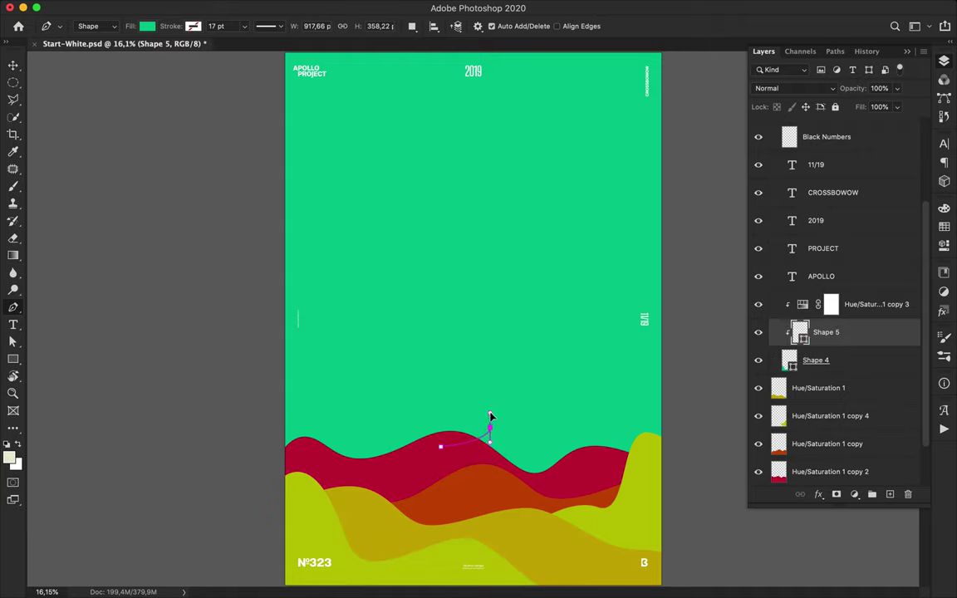
{"action": "left_click", "coordinate": [490, 427]}
{"action": "left_click_drag", "start_coordinate": [535, 397], "coordinate": [550, 400]}
{"action": "left_click_drag", "start_coordinate": [593, 430], "coordinate": [608, 430]}
{"action": "left_click_drag", "start_coordinate": [656, 406], "coordinate": [665, 409]}
{"action": "left_click", "coordinate": [693, 422]}
{"action": "left_click", "coordinate": [682, 508]}
{"action": "left_click", "coordinate": [514, 525]}
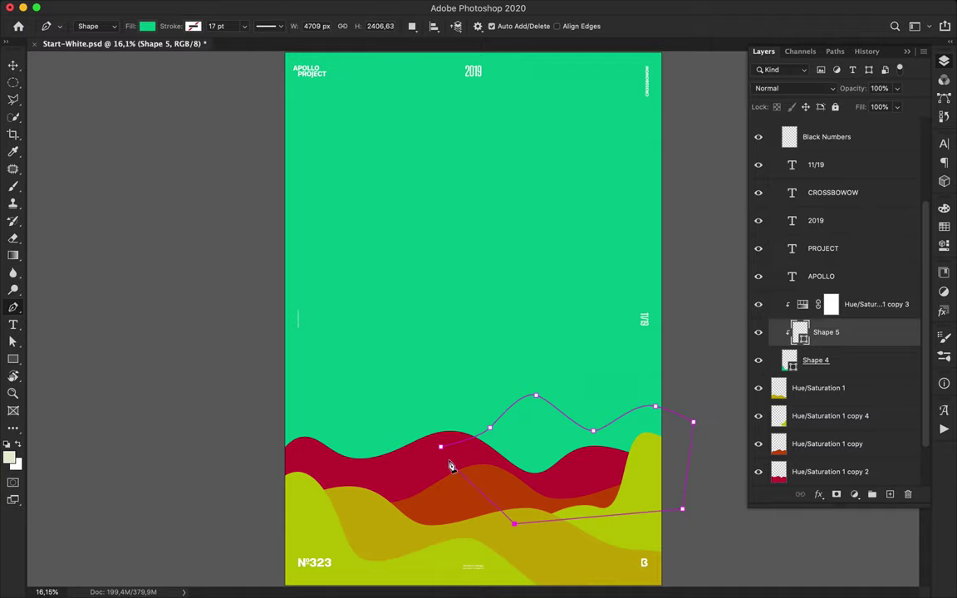
Step: Clip a duplicate of the front wave's Hue/Saturation adjustment to the two-peaked wave and adjust its hue
{"action": "key", "text": "v"}
{"action": "mouse_move", "coordinate": [843, 305]}
{"action": "left_mouse_down"}
{"action": "mouse_move", "coordinate": [839, 343]}
{"action": "mouse_move", "coordinate": [838, 296]}
{"action": "left_mouse_up"}
{"action": "left_click", "coordinate": [830, 317], "text": "alt"}
{"action": "left_click", "coordinate": [787, 318], "text": "alt"}
{"action": "double_click", "coordinate": [803, 304]}
{"action": "left_click_drag", "start_coordinate": [761, 290], "coordinate": [746, 290]}
{"action": "left_click", "coordinate": [943, 60]}
Step: Move the two-peaked wave together with its adjustment behind the crimson wave
{"action": "left_click", "coordinate": [839, 334], "text": "shift"}
{"action": "left_click_drag", "start_coordinate": [844, 335], "coordinate": [865, 450]}
{"action": "scroll", "coordinate": [864, 448], "scroll_direction": "down", "scroll_amount": 3}
{"action": "left_click_drag", "start_coordinate": [854, 363], "coordinate": [851, 424]}
Step: Nudge the two-peaked wave slightly right and down, and shift its hue to cyan-blue
{"action": "left_click_drag", "start_coordinate": [559, 429], "coordinate": [585, 435]}
{"action": "double_click", "coordinate": [792, 387]}
{"action": "left_click_drag", "start_coordinate": [746, 290], "coordinate": [842, 294]}
{"action": "left_click", "coordinate": [944, 61]}
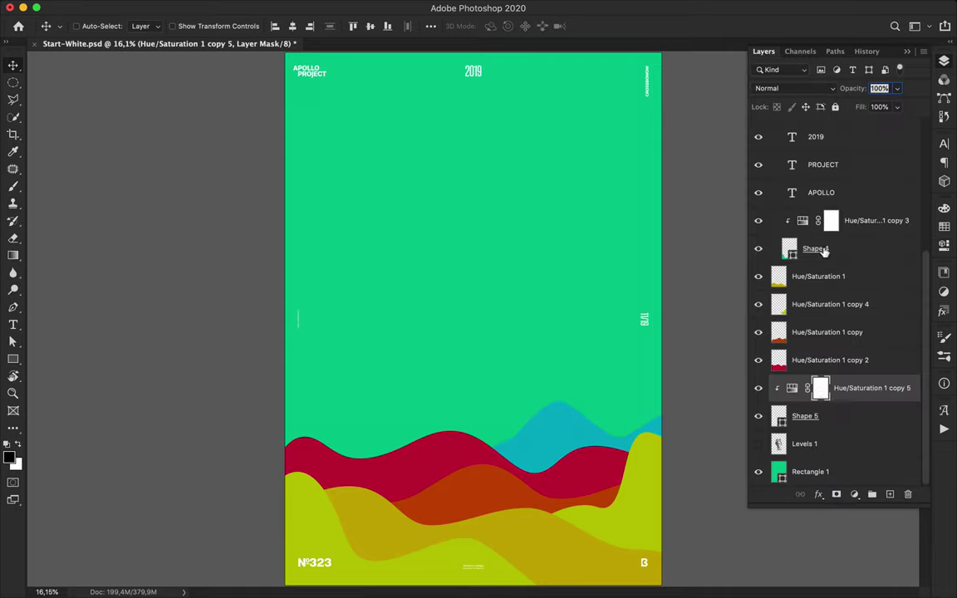
Step: Duplicate the cyan wave and its adjustment beneath the originals, and merge the original wave with its adjustment
{"action": "left_click", "coordinate": [848, 414], "text": "shift"}
{"action": "left_click_drag", "start_coordinate": [848, 415], "coordinate": [857, 431]}
{"action": "left_click", "coordinate": [844, 393]}
{"action": "left_click", "coordinate": [849, 420], "text": "shift"}
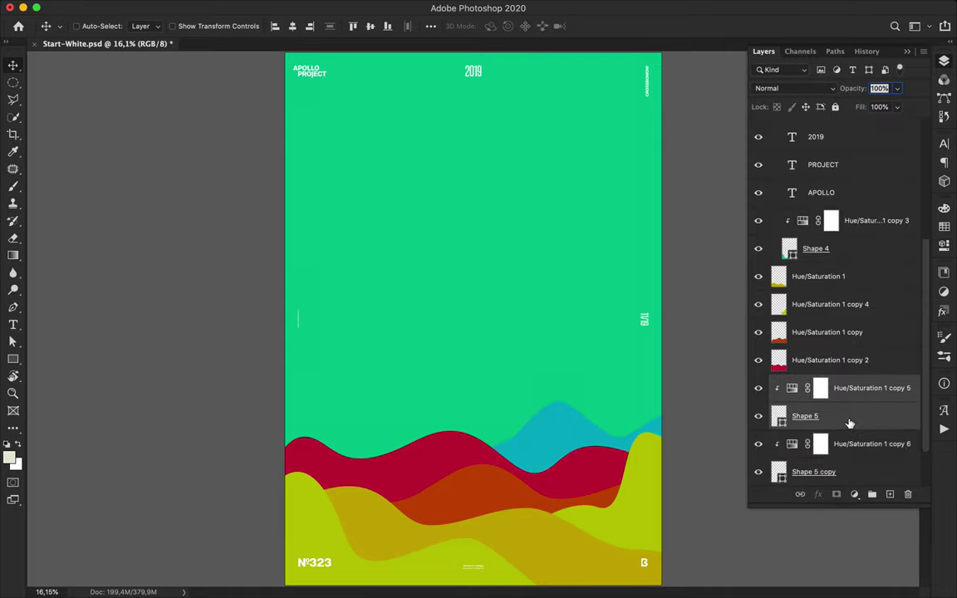
{"action": "key", "text": "super+e"}
Step: Merge the front yellow-green wave in the bottom-left corner with its Hue/Saturation adjustment
{"action": "left_click", "coordinate": [858, 225]}
{"action": "left_click", "coordinate": [863, 252], "text": "shift"}
{"action": "key", "text": "super+e"}
Step: Move the cyan wave slightly up and to the left on the poster
{"action": "left_click_drag", "start_coordinate": [820, 225], "coordinate": [807, 242]}
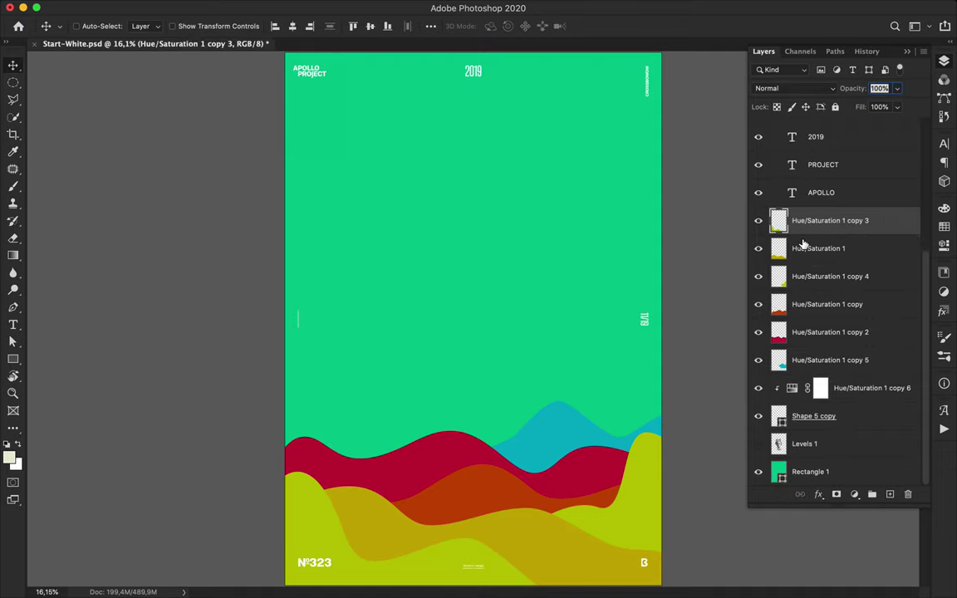
{"action": "left_click", "coordinate": [558, 424], "text": "super"}
{"action": "mouse_move", "coordinate": [549, 461]}
{"action": "left_mouse_down"}
{"action": "mouse_move", "coordinate": [519, 422]}
{"action": "mouse_move", "coordinate": [535, 449]}
{"action": "left_mouse_up"}
Step: Draw a closed wave shape from the poster's left edge with the Pen tool, directly above the Levels 1 layer
{"action": "left_click", "coordinate": [778, 443]}
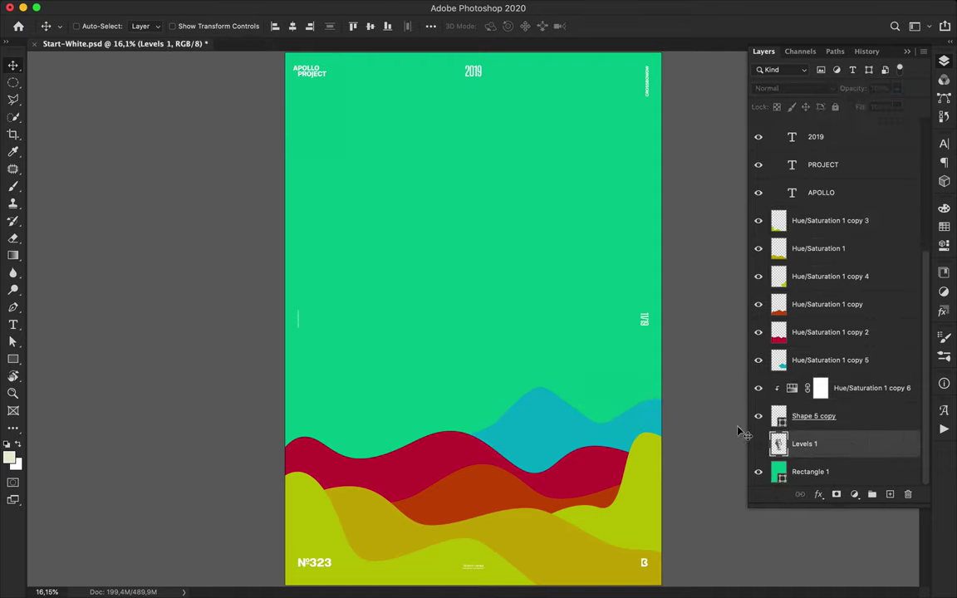
{"action": "key", "text": "p"}
{"action": "left_click", "coordinate": [274, 396]}
{"action": "left_click_drag", "start_coordinate": [308, 360], "coordinate": [344, 378]}
{"action": "left_click_drag", "start_coordinate": [407, 400], "coordinate": [456, 381]}
{"action": "left_click_drag", "start_coordinate": [541, 405], "coordinate": [579, 446]}
{"action": "left_click", "coordinate": [501, 484]}
{"action": "left_click", "coordinate": [266, 489]}
{"action": "key", "text": "v"}
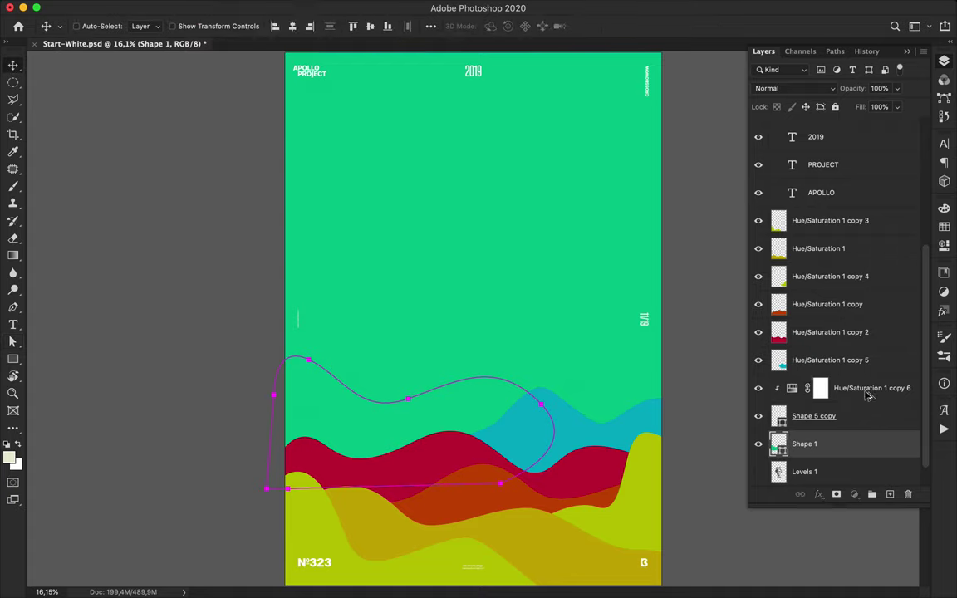
Step: Clip a duplicate of the cyan wave's Hue/Saturation adjustment to the new wave and set its hue to about +33 for blue
{"action": "left_click_drag", "start_coordinate": [866, 390], "coordinate": [830, 433]}
{"action": "left_click", "coordinate": [796, 457], "text": "alt"}
{"action": "double_click", "coordinate": [791, 445]}
{"action": "left_click_drag", "start_coordinate": [848, 292], "coordinate": [851, 293]}
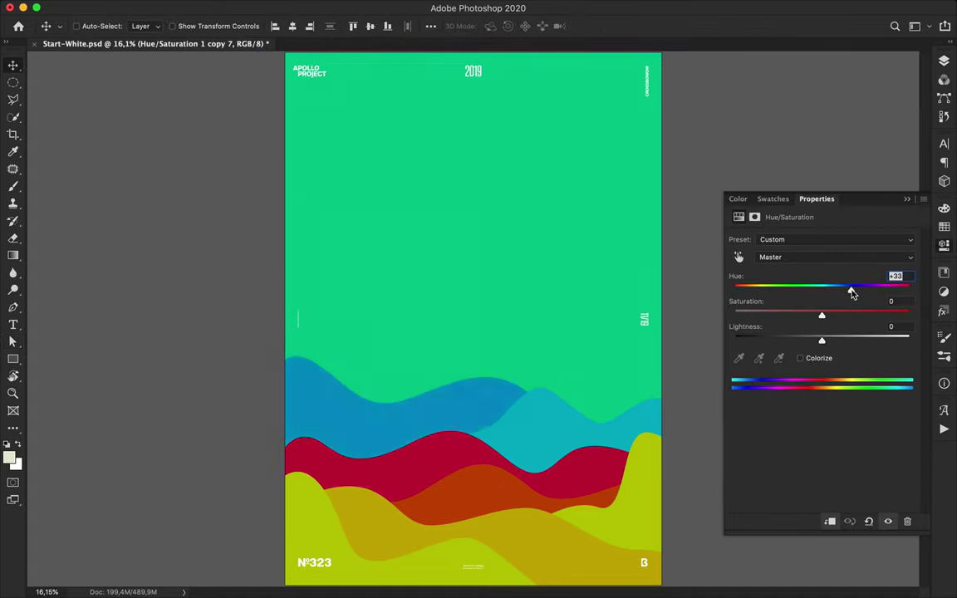
Step: Move the blue wave shape slightly down on the poster
{"action": "left_click_drag", "start_coordinate": [459, 339], "coordinate": [422, 430]}
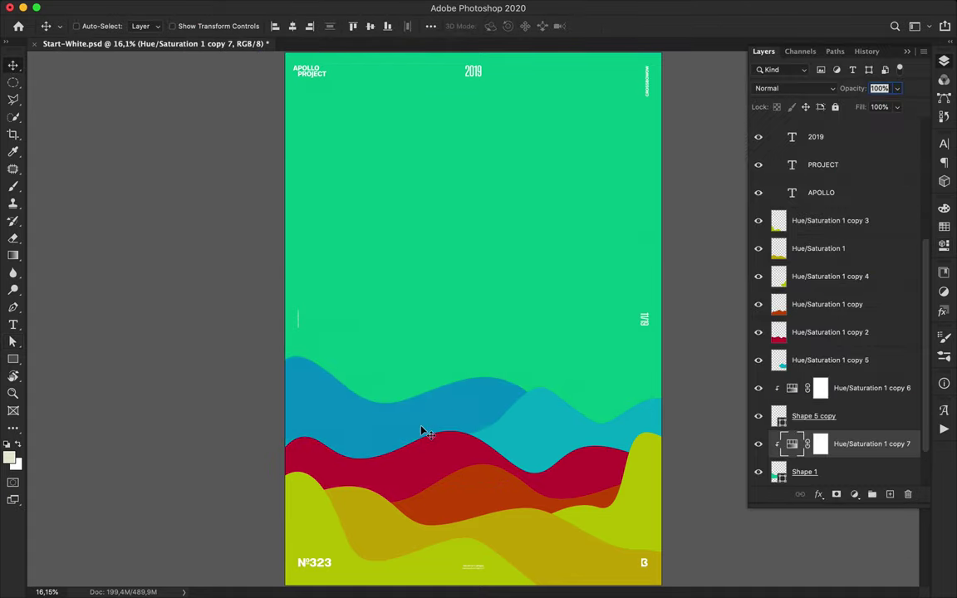
{"action": "left_click", "coordinate": [835, 470]}
{"action": "left_click_drag", "start_coordinate": [453, 492], "coordinate": [436, 435]}
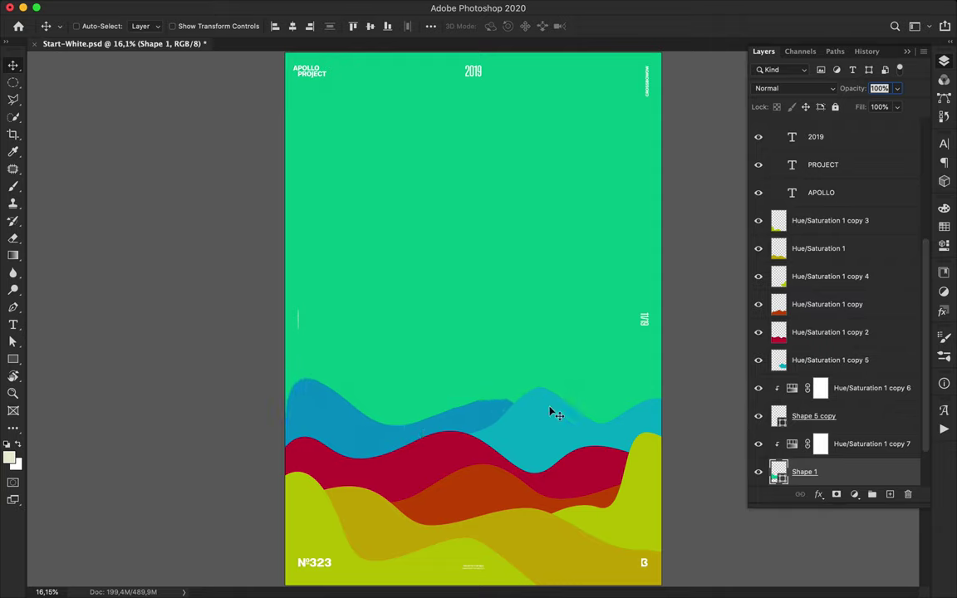
Step: Merge the blue wave with its adjustment, and merge the duplicate cyan wave with its own adjustment
{"action": "scroll", "coordinate": [819, 270], "scroll_direction": "up", "scroll_amount": 3}
{"action": "scroll", "coordinate": [818, 282], "scroll_direction": "down", "scroll_amount": 5}
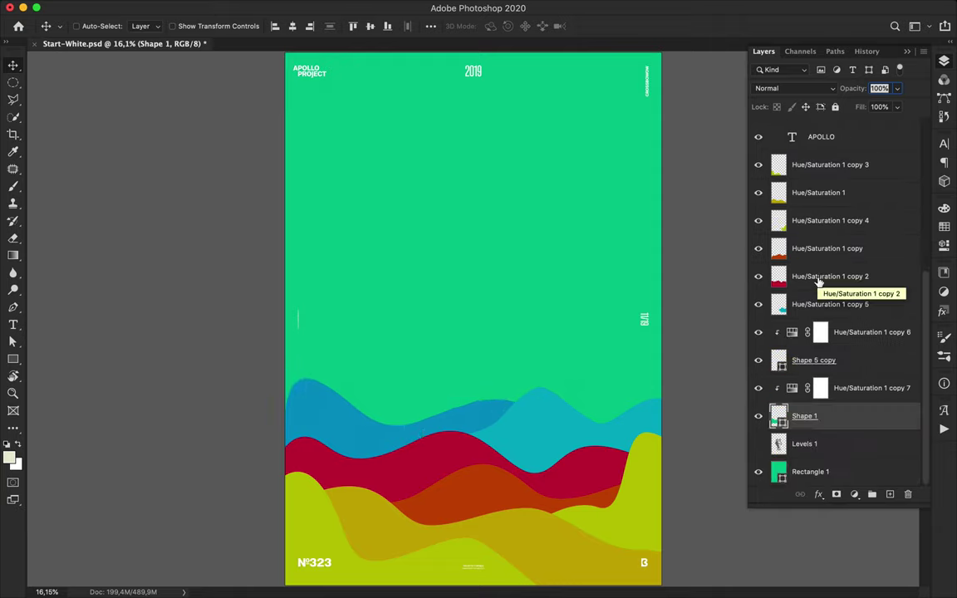
{"action": "left_click", "coordinate": [849, 391]}
{"action": "left_click", "coordinate": [846, 421], "text": "shift"}
{"action": "key", "text": "super+e"}
{"action": "left_click", "coordinate": [843, 358]}
{"action": "left_click", "coordinate": [842, 395], "text": "shift"}
{"action": "key", "text": "super+e"}
{"action": "left_click", "coordinate": [824, 449]}
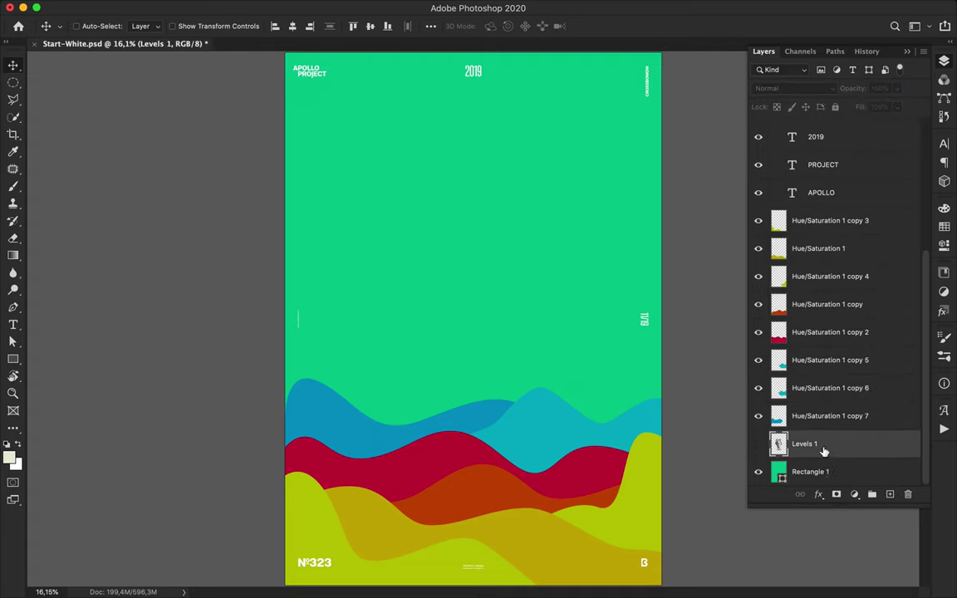
Step: Show the Levels 1 statue head and move it up on the poster, clear of the waves
{"action": "left_click", "coordinate": [758, 444]}
{"action": "left_click_drag", "start_coordinate": [496, 328], "coordinate": [500, 235]}
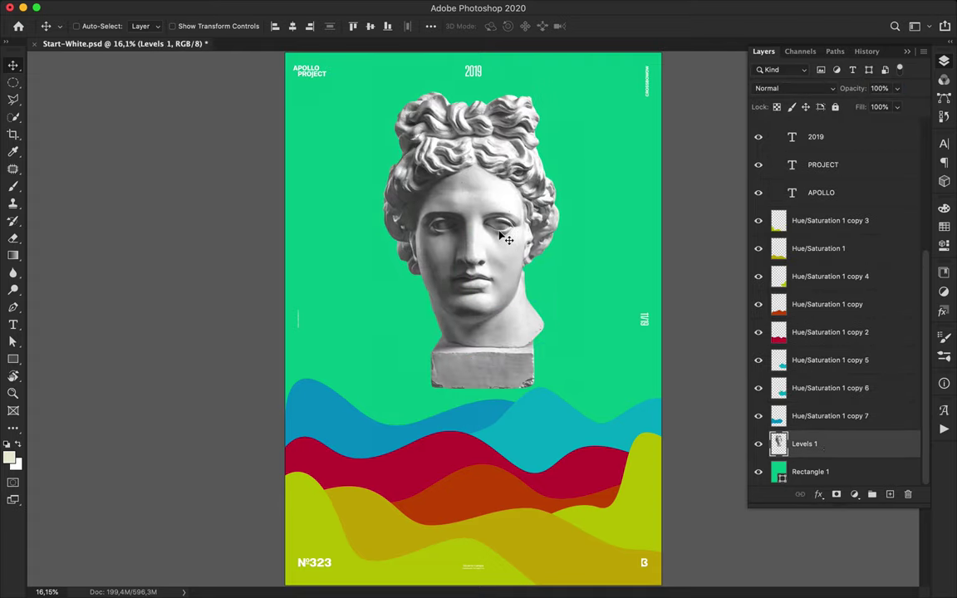
Step: Outline the statue's eye, cheek and chin on the right half of the face with a closed Pen path and convert it to a selection
{"action": "key", "text": "p"}
{"action": "left_click", "coordinate": [91, 26]}
{"action": "left_click", "coordinate": [87, 35]}
{"action": "left_click", "coordinate": [500, 192]}
{"action": "left_click", "coordinate": [471, 205]}
{"action": "key", "text": "ctrl+z"}
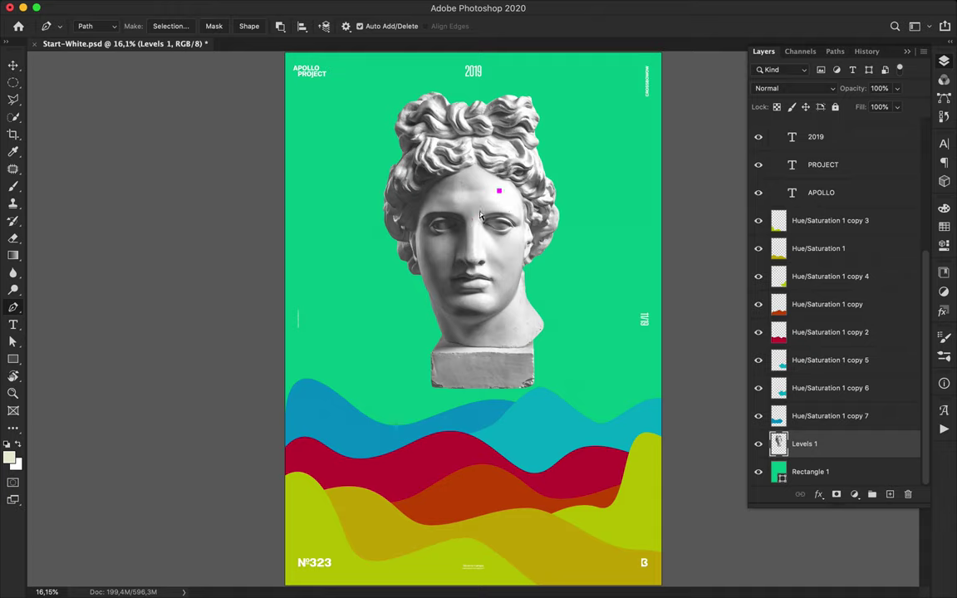
{"action": "left_click_drag", "start_coordinate": [474, 229], "coordinate": [506, 315]}
{"action": "left_click_drag", "start_coordinate": [528, 248], "coordinate": [529, 233]}
{"action": "left_click_drag", "start_coordinate": [500, 193], "coordinate": [478, 195]}
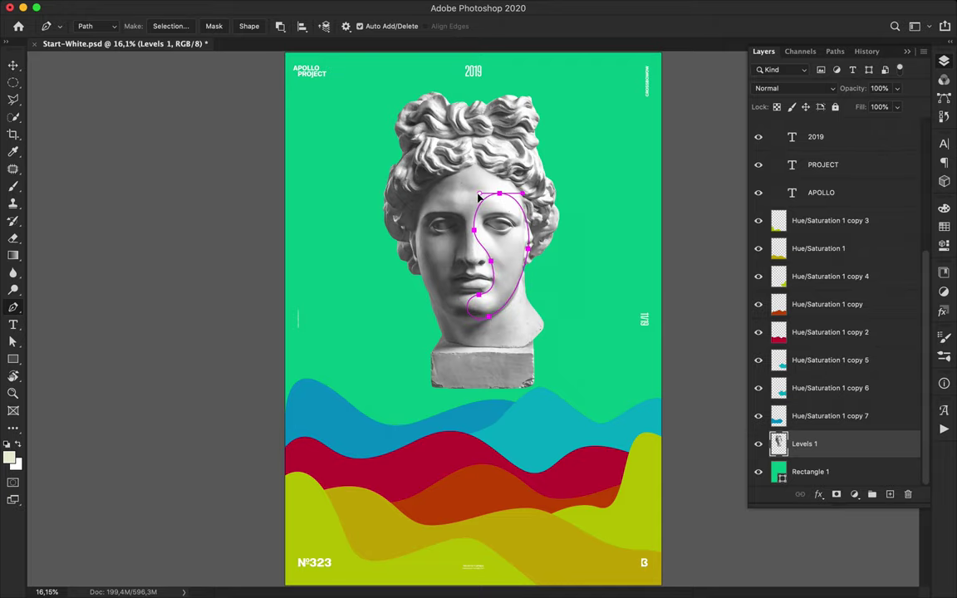
{"action": "left_click", "coordinate": [170, 26]}
{"action": "key", "text": "Return"}
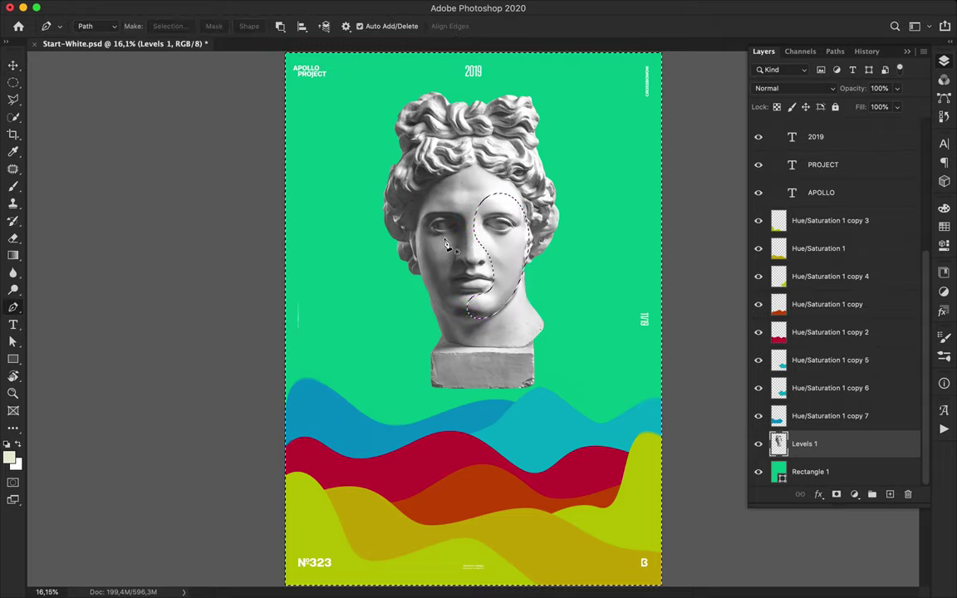
Step: Copy the selected eye piece to a new layer, place it on the right-hand waves, and stack it directly below Hue/Saturation 1 copy 2
{"action": "key", "text": "ctrl+j"}
{"action": "key", "text": "v"}
{"action": "left_click_drag", "start_coordinate": [533, 256], "coordinate": [621, 374]}
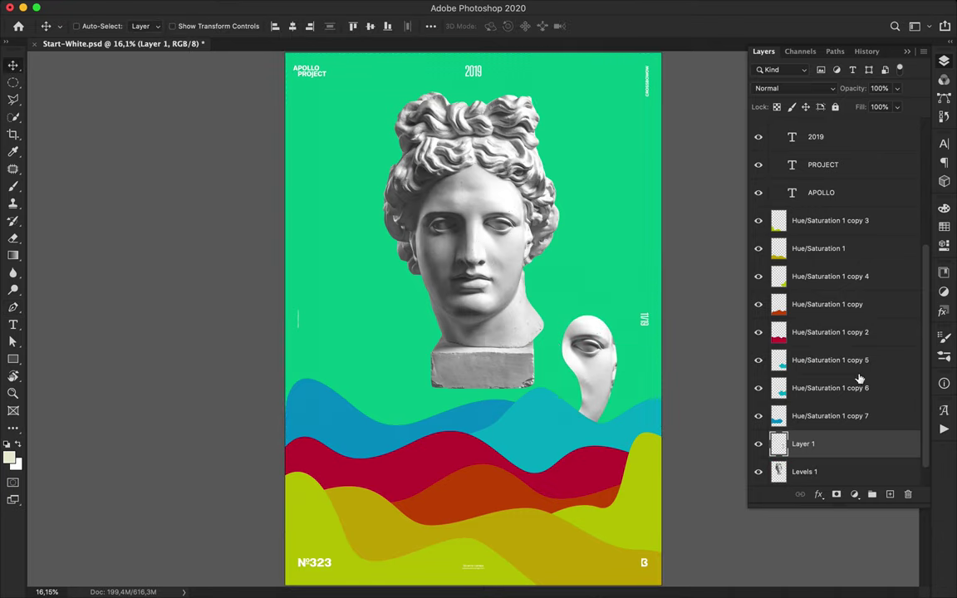
{"action": "scroll", "coordinate": [849, 457], "scroll_direction": "down", "scroll_amount": 1}
{"action": "left_click_drag", "start_coordinate": [842, 419], "coordinate": [825, 319]}
{"action": "left_click_drag", "start_coordinate": [598, 354], "coordinate": [603, 397]}
Step: Outline the statue's nose and mouth with a closed Pen path and convert it to a selection
{"action": "key", "text": "p"}
{"action": "left_click", "coordinate": [449, 247]}
{"action": "key", "text": "super+z"}
{"action": "left_click_drag", "start_coordinate": [470, 240], "coordinate": [501, 280]}
{"action": "left_click", "coordinate": [485, 316]}
{"action": "left_click_drag", "start_coordinate": [487, 324], "coordinate": [460, 318]}
{"action": "left_click_drag", "start_coordinate": [470, 242], "coordinate": [487, 247]}
{"action": "left_click", "coordinate": [170, 26]}
{"action": "key", "text": "Return"}
{"action": "key", "text": "ctrl+c"}
{"action": "key", "text": "Return"}
Step: Copy the nose and mouth from Levels 1 to a new layer, stack it directly above Hue/Saturation 1 copy 2, and place it on the red wave
{"action": "left_click", "coordinate": [806, 443]}
{"action": "key", "text": "ctrl+j"}
{"action": "key", "text": "v"}
{"action": "left_click_drag", "start_coordinate": [470, 278], "coordinate": [375, 397]}
{"action": "left_click_drag", "start_coordinate": [836, 446], "coordinate": [818, 259]}
{"action": "left_click_drag", "start_coordinate": [421, 415], "coordinate": [401, 494]}
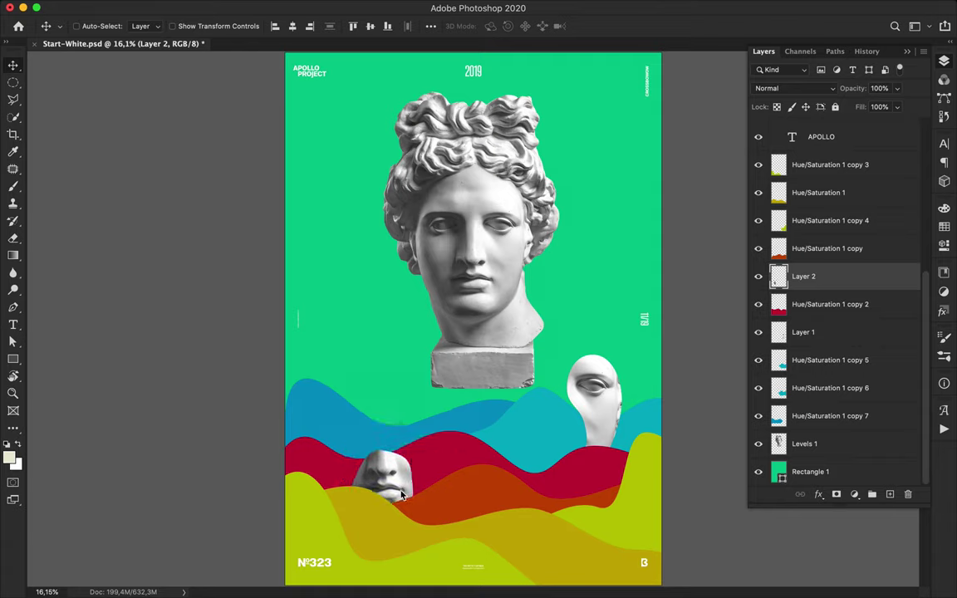
Step: Outline a curved strip of hair and temple on the left of the Levels 1 statue with the Pen tool and convert it to a selection
{"action": "left_click", "coordinate": [480, 264]}
{"action": "key", "text": "p"}
{"action": "left_click", "coordinate": [454, 116]}
{"action": "key", "text": "super+z"}
{"action": "key", "text": "super+z"}
{"action": "left_click_drag", "start_coordinate": [461, 132], "coordinate": [466, 131]}
{"action": "left_click_drag", "start_coordinate": [446, 196], "coordinate": [449, 201]}
{"action": "left_click_drag", "start_coordinate": [422, 215], "coordinate": [406, 203]}
{"action": "left_click_drag", "start_coordinate": [417, 148], "coordinate": [467, 132]}
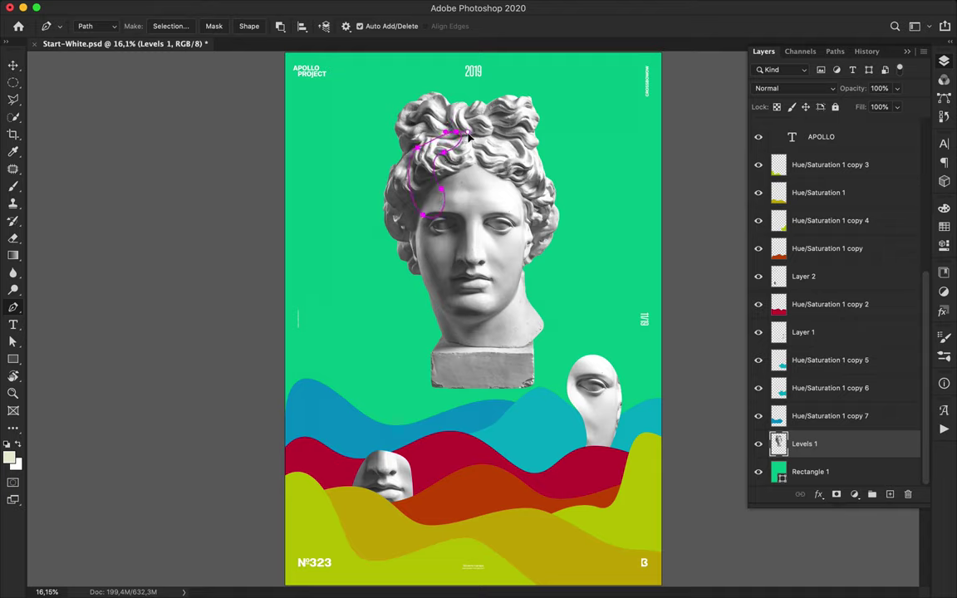
{"action": "left_click", "coordinate": [170, 26]}
{"action": "left_click", "coordinate": [510, 235]}
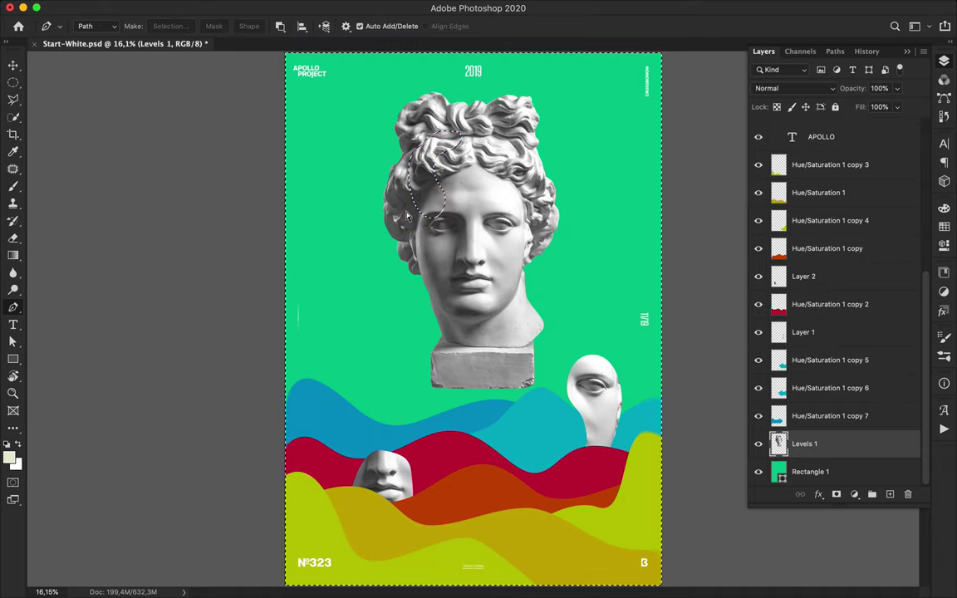
Step: Copy the hair strip to a new layer, stack it directly above Hue/Saturation 1, and place it at the centre of the lower waves
{"action": "key", "text": "ctrl+j"}
{"action": "key", "text": "v"}
{"action": "left_click_drag", "start_coordinate": [447, 206], "coordinate": [322, 361]}
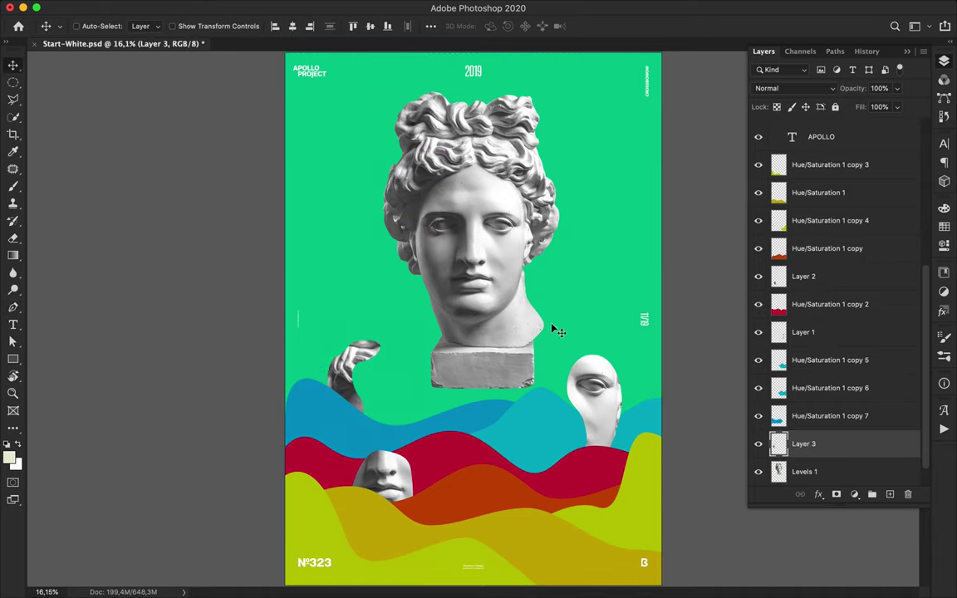
{"action": "scroll", "coordinate": [829, 415], "scroll_direction": "down", "scroll_amount": 1}
{"action": "left_click_drag", "start_coordinate": [829, 415], "coordinate": [824, 275]}
{"action": "left_click_drag", "start_coordinate": [366, 390], "coordinate": [462, 499]}
{"action": "left_click_drag", "start_coordinate": [815, 282], "coordinate": [819, 154]}
{"action": "left_click_drag", "start_coordinate": [386, 428], "coordinate": [462, 507]}
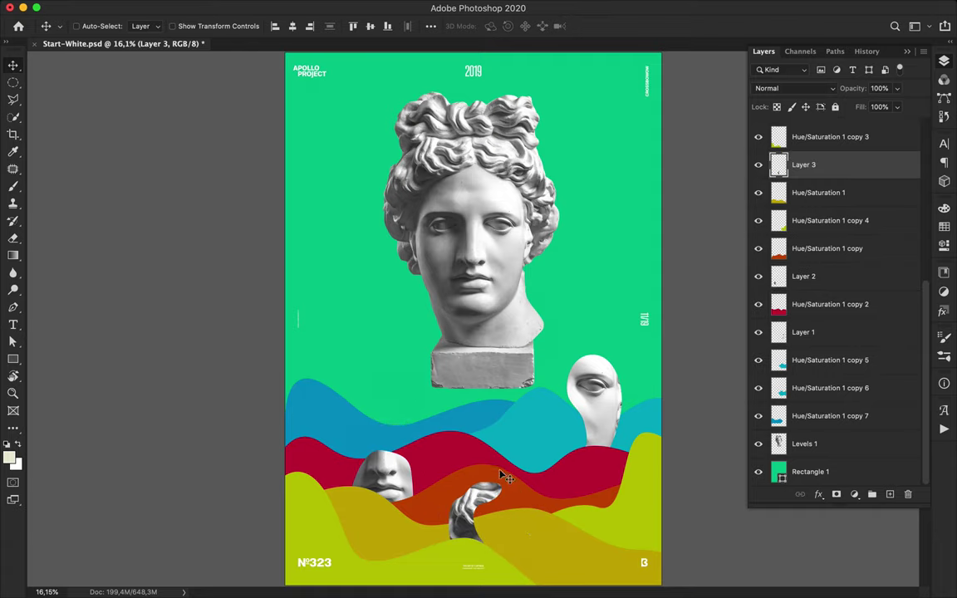
Step: Outline an S-shaped strip of the Levels 1 statue from the hair down across the left-hand eye and convert it to a selection
{"action": "key", "text": "p"}
{"action": "left_click", "coordinate": [446, 210], "text": "ctrl"}
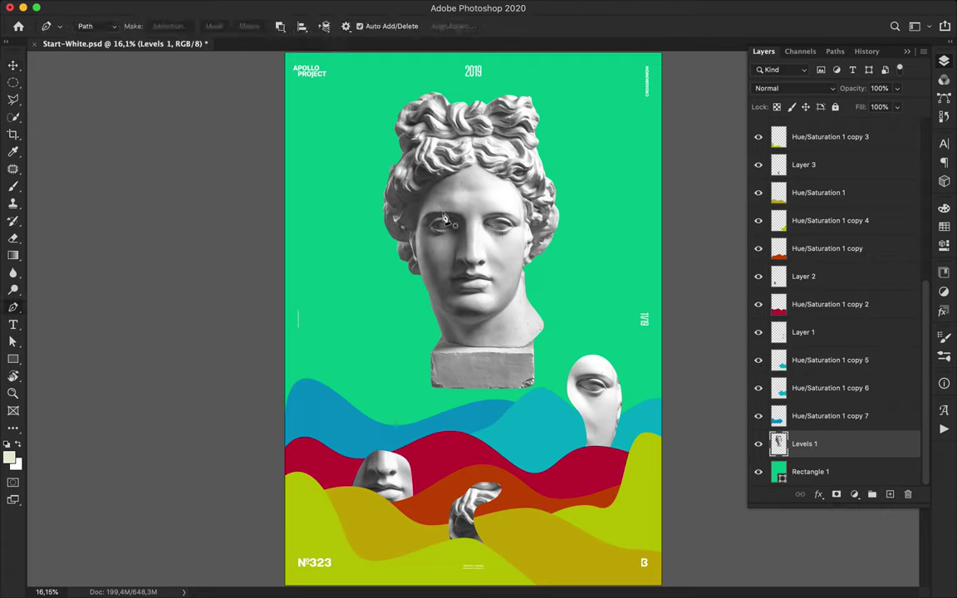
{"action": "left_click_drag", "start_coordinate": [447, 136], "coordinate": [453, 151]}
{"action": "left_click", "coordinate": [444, 175]}
{"action": "left_click_drag", "start_coordinate": [467, 243], "coordinate": [456, 246]}
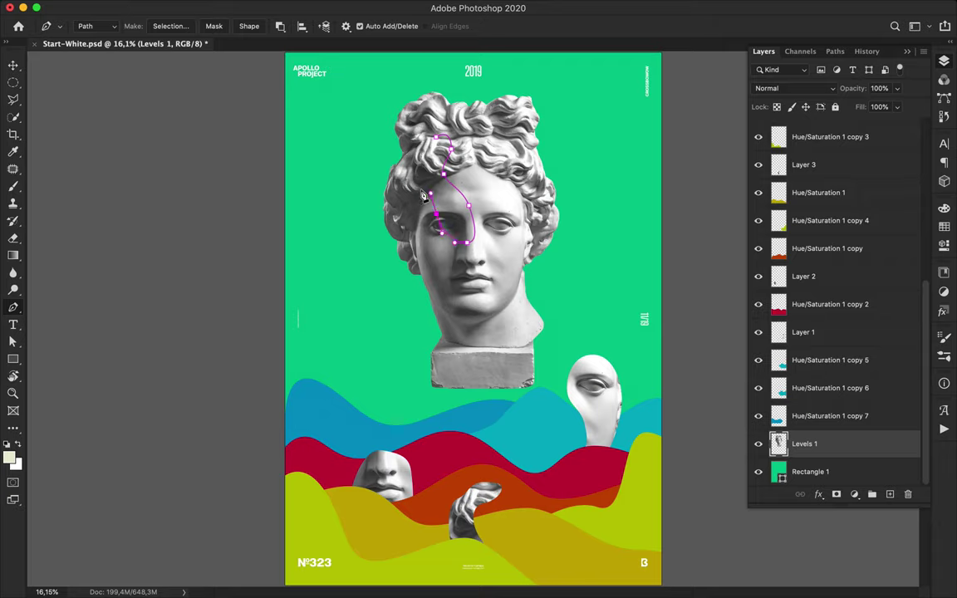
{"action": "left_click", "coordinate": [173, 27]}
{"action": "key", "text": "Return"}
Step: Copy the S-shaped strip to a new layer and move it left of the statue, just above the blue wave
{"action": "key", "text": "ctrl+j"}
{"action": "key", "text": "v"}
{"action": "left_click_drag", "start_coordinate": [490, 204], "coordinate": [388, 389]}
Step: Outline the statue's forehead and hair with a closed Pen path, convert it to a selection, and make Levels 1 the active layer
{"action": "key", "text": "p"}
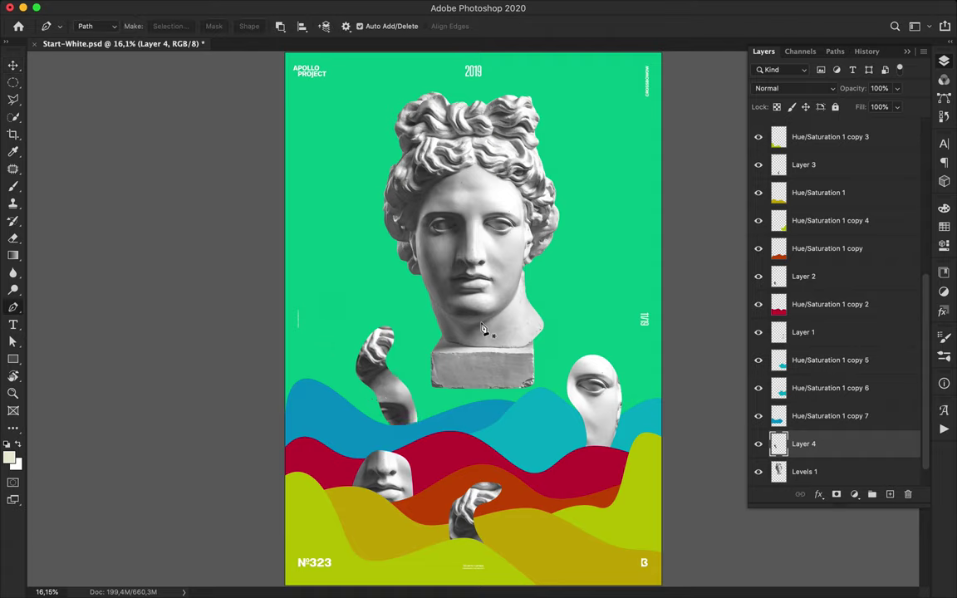
{"action": "left_click", "coordinate": [440, 159]}
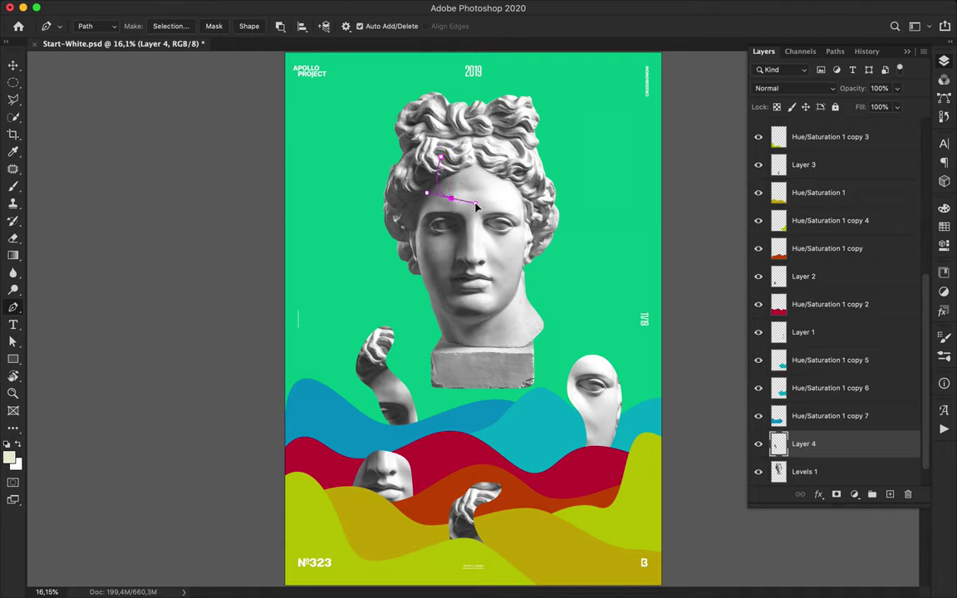
{"action": "left_click_drag", "start_coordinate": [507, 177], "coordinate": [462, 119]}
{"action": "left_click_drag", "start_coordinate": [440, 157], "coordinate": [437, 169]}
{"action": "left_click", "coordinate": [170, 26]}
{"action": "key", "text": "Return"}
{"action": "key", "text": "super+c"}
{"action": "left_click", "coordinate": [590, 210]}
{"action": "key", "text": "v"}
{"action": "left_click", "coordinate": [483, 242], "text": "super"}
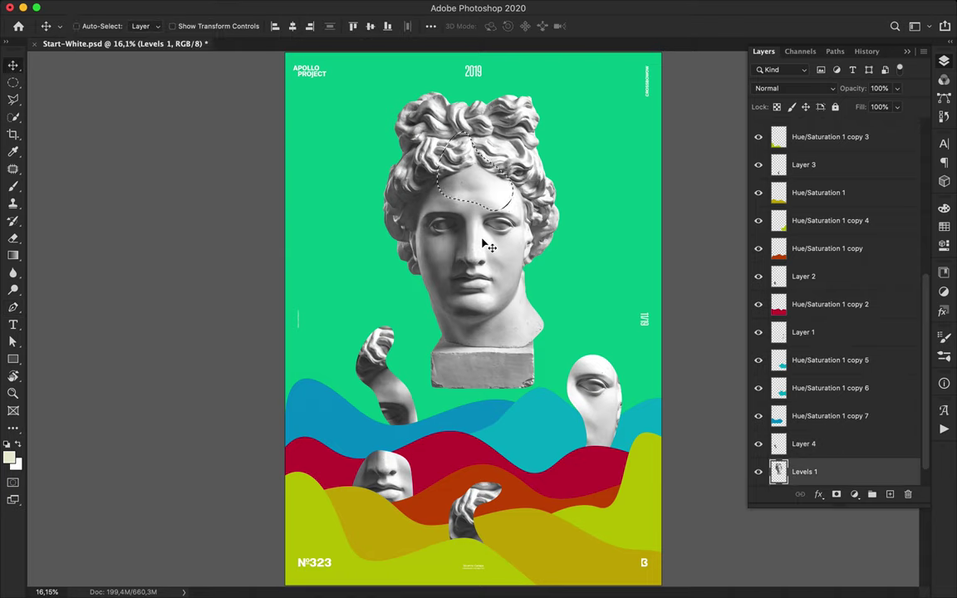
Step: Paste a copy of the selected forehead piece as a new layer, move it down towards the waves, and scale it down
{"action": "key", "text": "super+c"}
{"action": "key", "text": "super+v"}
{"action": "left_click_drag", "start_coordinate": [483, 241], "coordinate": [487, 362]}
{"action": "key", "text": "super+t"}
{"action": "left_click_drag", "start_coordinate": [517, 460], "coordinate": [540, 482]}
{"action": "key", "text": "Return"}
Step: Stack the forehead piece directly above Hue/Saturation 1 copy and place it on the red wave below the eye piece
{"action": "left_click_drag", "start_coordinate": [853, 471], "coordinate": [829, 252]}
{"action": "left_click_drag", "start_coordinate": [510, 449], "coordinate": [583, 491]}
{"action": "left_click_drag", "start_coordinate": [412, 377], "coordinate": [426, 492]}
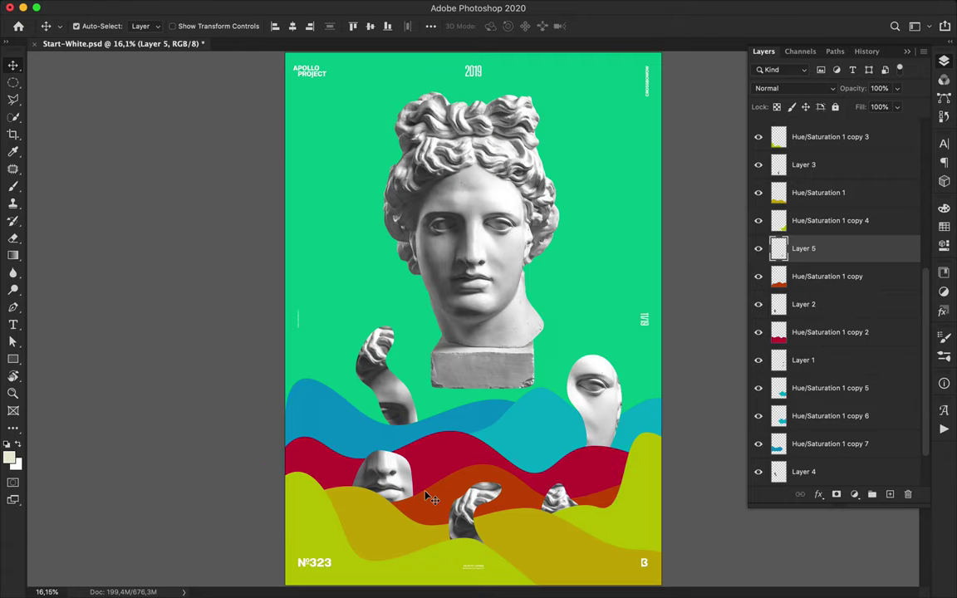
{"action": "left_click_drag", "start_coordinate": [558, 522], "coordinate": [595, 501]}
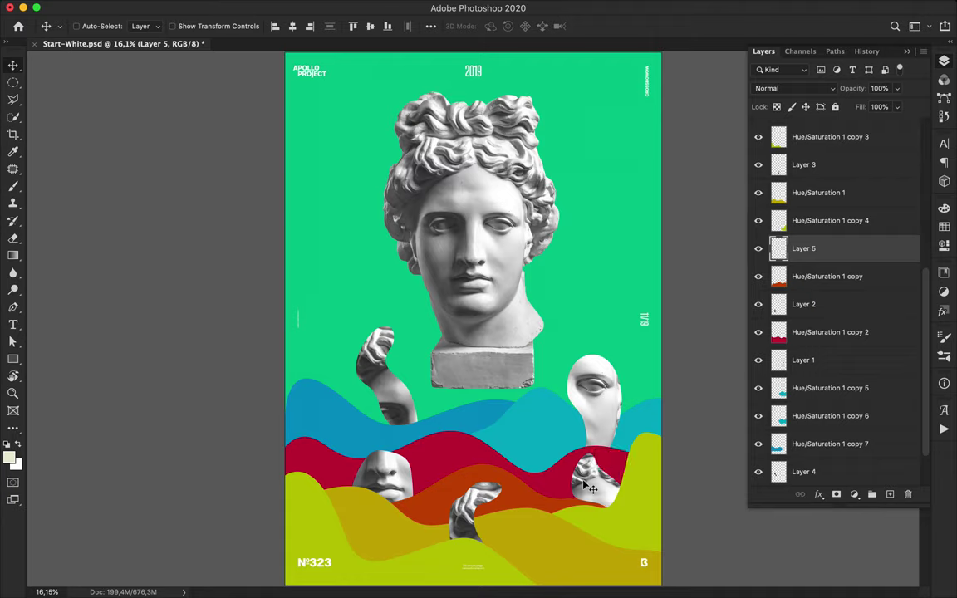
Step: Move the S-shaped hair and eye strip up off the blue wave and scale it down
{"action": "left_click_drag", "start_coordinate": [397, 370], "coordinate": [397, 305]}
{"action": "key", "text": "super+t"}
{"action": "left_click_drag", "start_coordinate": [385, 261], "coordinate": [388, 310]}
{"action": "key", "text": "Return"}
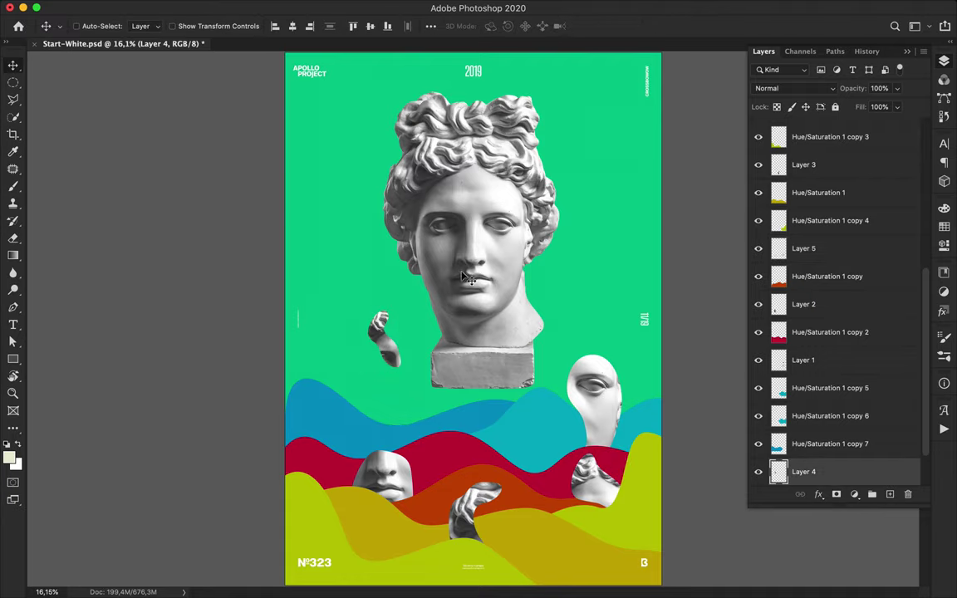
Step: Hide the full statue layer Levels 1
{"action": "left_click", "coordinate": [482, 271], "text": "super"}
{"action": "scroll", "coordinate": [757, 459], "scroll_direction": "down", "scroll_amount": 2}
{"action": "left_click", "coordinate": [757, 444]}
{"action": "scroll", "coordinate": [485, 367], "scroll_direction": "down", "scroll_amount": 2}
{"action": "key", "text": "p"}
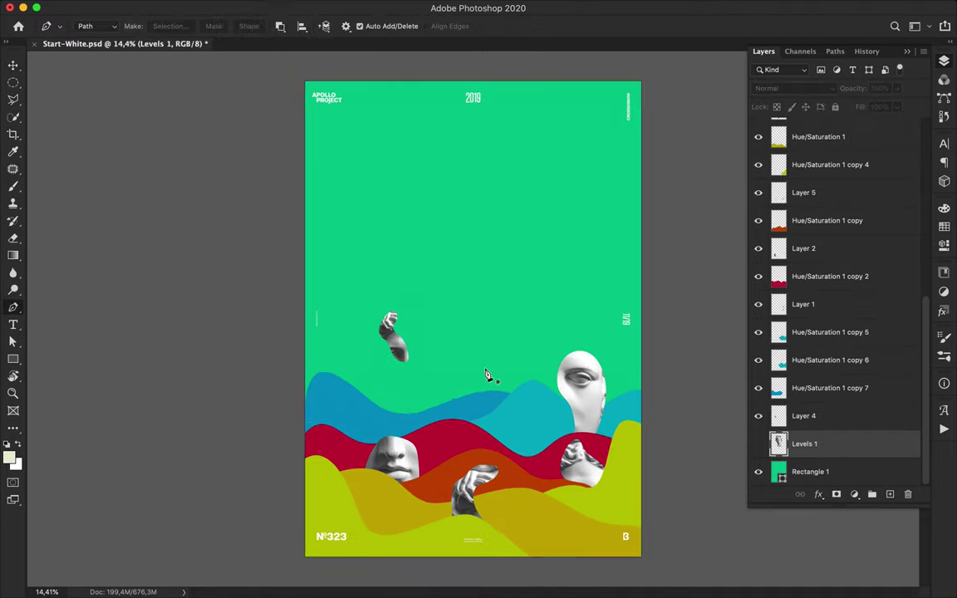
{"action": "key", "text": "a"}
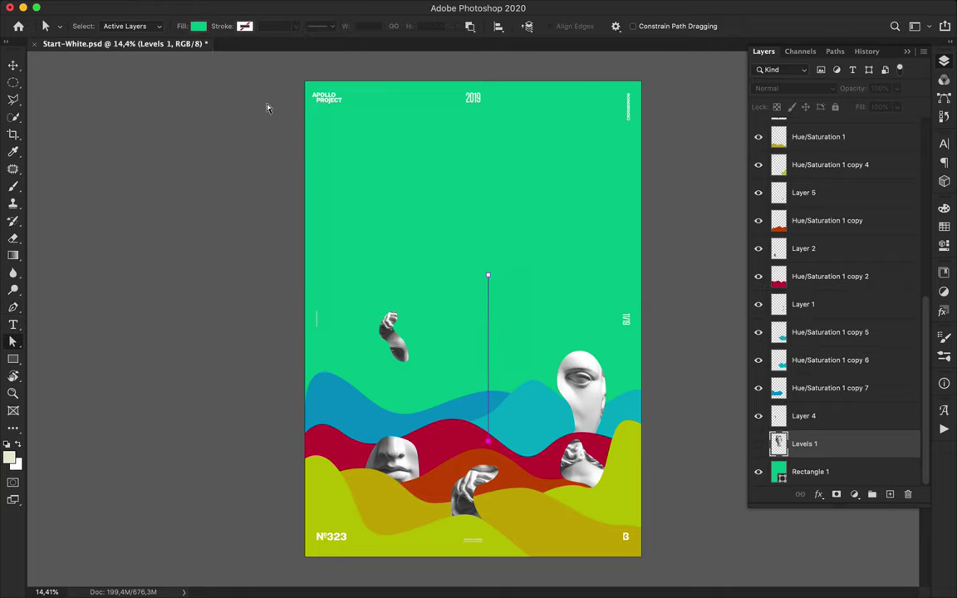
{"action": "key", "text": "v"}
{"action": "key", "text": "a"}
{"action": "left_click", "coordinate": [124, 26]}
{"action": "left_click", "coordinate": [124, 25]}
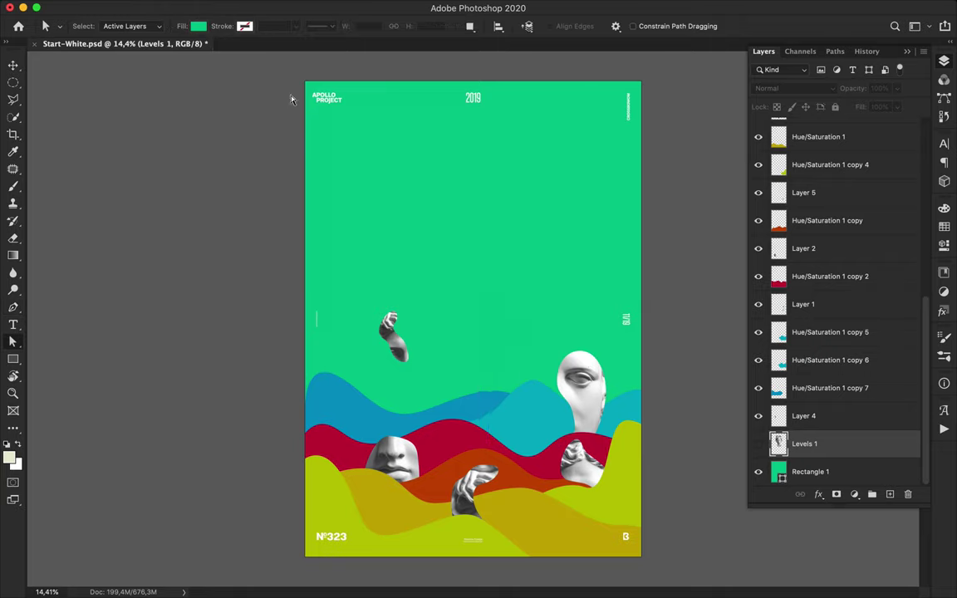
Step: Draw a vertical straight line at the poster's centre, rising above the blue wave, with the Pen tool in Shape mode
{"action": "key", "text": "p"}
{"action": "left_click", "coordinate": [91, 26]}
{"action": "left_click", "coordinate": [91, 15]}
{"action": "left_click", "coordinate": [473, 373]}
{"action": "left_click", "coordinate": [473, 437]}
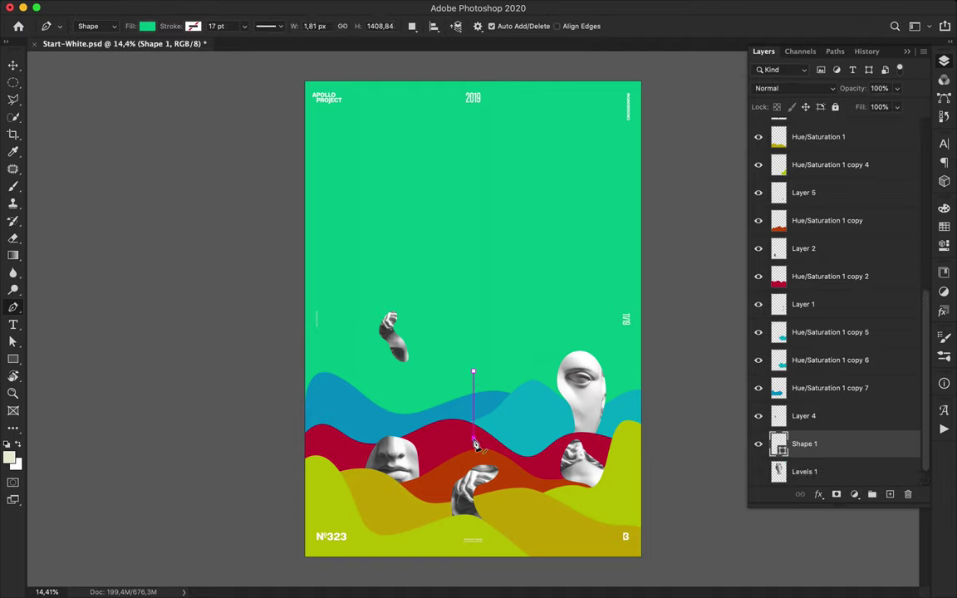
Step: Remove the fill of the vertical line and give it a white stroke
{"action": "key", "text": "a"}
{"action": "left_click", "coordinate": [198, 27]}
{"action": "left_click", "coordinate": [122, 52]}
{"action": "left_click", "coordinate": [245, 27]}
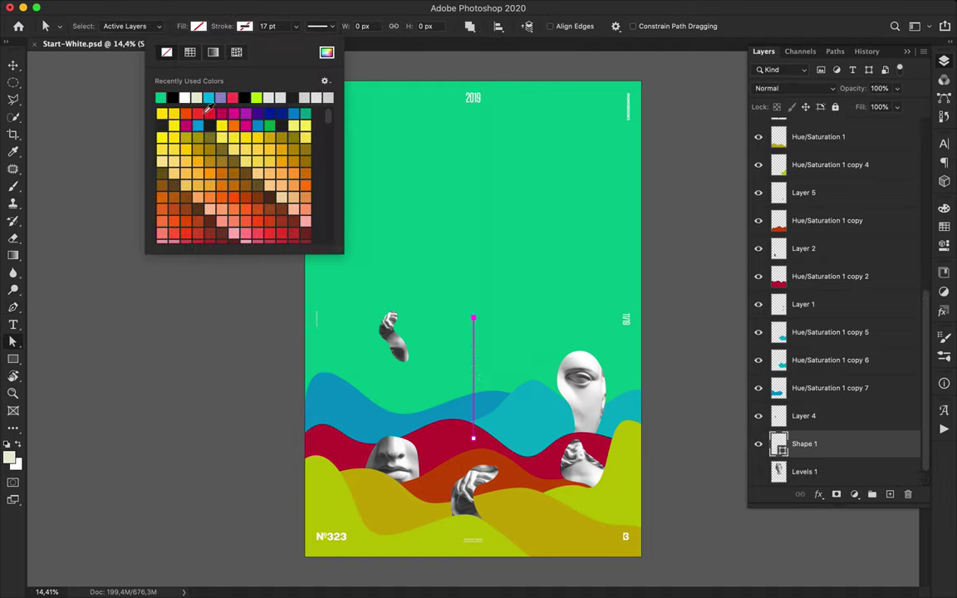
{"action": "left_click", "coordinate": [186, 97]}
Step: Duplicate the white line beside the forehead piece, stack it directly above Hue/Saturation 1 copy 2, and add another copy left of the mouth piece
{"action": "key", "text": "v"}
{"action": "left_click_drag", "start_coordinate": [518, 367], "coordinate": [586, 456]}
{"action": "left_click_drag", "start_coordinate": [810, 443], "coordinate": [816, 209]}
{"action": "mouse_move", "coordinate": [553, 451]}
{"action": "left_mouse_down", "text": "alt"}
{"action": "mouse_move", "coordinate": [357, 390]}
{"action": "mouse_move", "coordinate": [355, 429]}
{"action": "left_mouse_up", "text": "alt"}
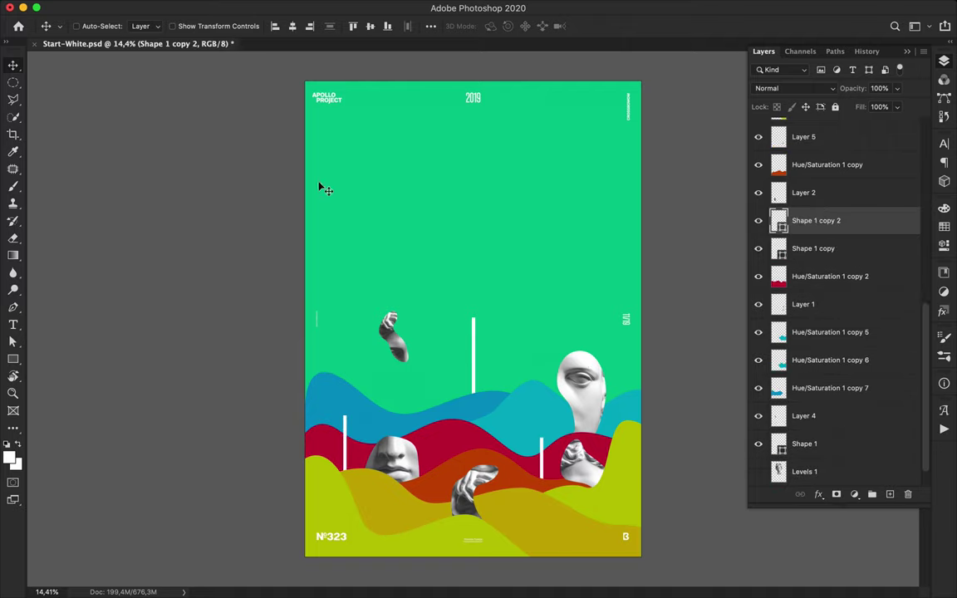
Step: Set the stroke width of the line left of the mouth piece to 7 pt
{"action": "key", "text": "a"}
{"action": "left_click", "coordinate": [267, 26]}
{"action": "type", "text": "7 pt"}
{"action": "key", "text": "Return"}
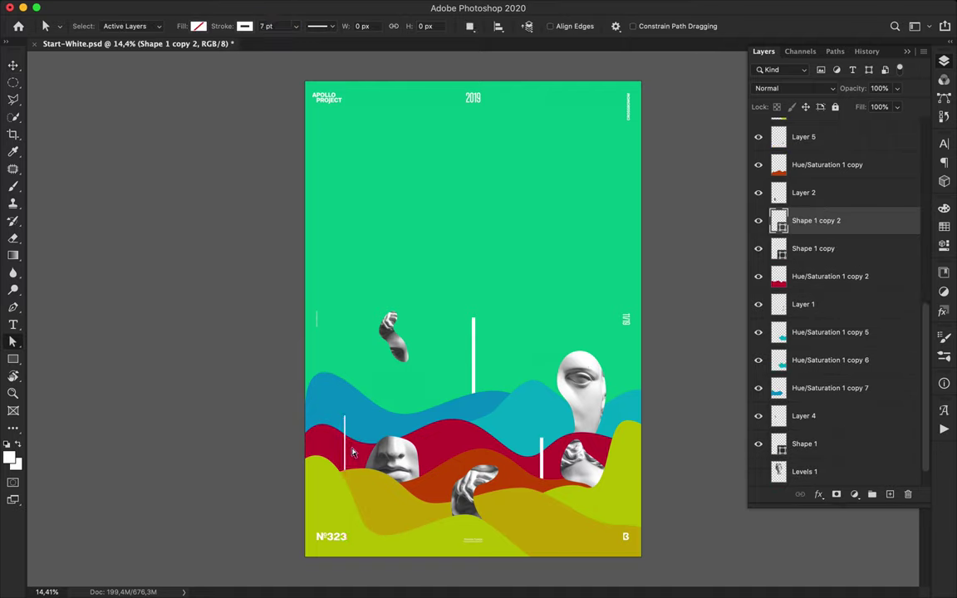
Step: Duplicate the 7 pt line beside itself and onto the bottom centre of the poster, stacking the bottom copy in front of the yellow-green waves
{"action": "key", "text": "v"}
{"action": "left_click_drag", "start_coordinate": [347, 448], "coordinate": [513, 544], "text": "alt"}
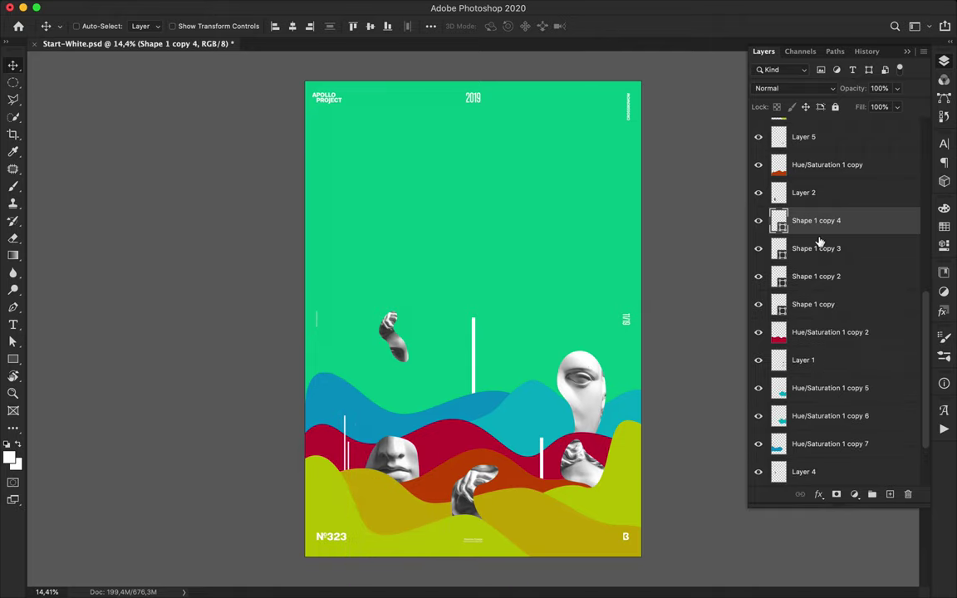
{"action": "scroll", "coordinate": [818, 365], "scroll_direction": "up", "scroll_amount": 5}
{"action": "left_click_drag", "start_coordinate": [818, 385], "coordinate": [814, 185]}
Step: Duplicate the centre white line behind the left part of the blue wave and thicken the copy's stroke
{"action": "left_click", "coordinate": [474, 383], "text": "super"}
{"action": "left_click_drag", "start_coordinate": [475, 383], "coordinate": [378, 440], "text": "alt"}
{"action": "key", "text": "a"}
{"action": "left_click", "coordinate": [282, 28]}
{"action": "key", "text": "shift+Up"}
{"action": "key", "text": "shift+Up"}
{"action": "key", "text": "shift+Up"}
{"action": "key", "text": "shift+Up"}
{"action": "key", "text": "Return"}
{"action": "key", "text": "v"}
Step: Duplicate the thick bar onto the lower-right and lower-left waves, stacking the copies directly below and directly above Hue/Saturation 1
{"action": "left_click_drag", "start_coordinate": [377, 400], "coordinate": [612, 520], "text": "alt"}
{"action": "left_click_drag", "start_coordinate": [814, 471], "coordinate": [812, 202]}
{"action": "left_click_drag", "start_coordinate": [621, 520], "coordinate": [611, 455], "text": "alt"}
{"action": "left_click_drag", "start_coordinate": [818, 207], "coordinate": [828, 179]}
Step: Widen the lower-left bar's stroke to 97 pt and place a duplicate left of the cyan wave's crest, directly above Hue/Saturation 1 copy 7
{"action": "key", "text": "a"}
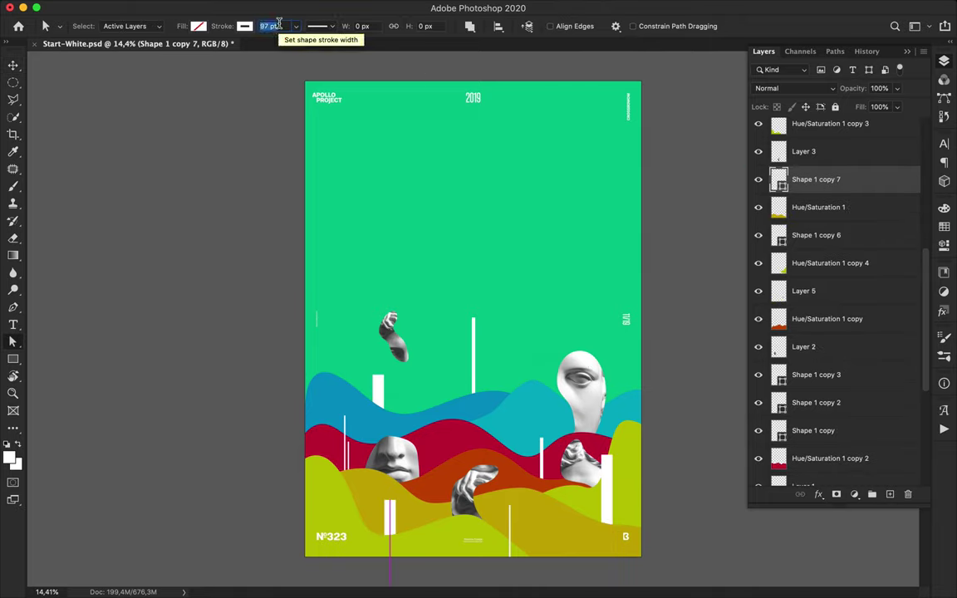
{"action": "key", "text": "v"}
{"action": "left_click_drag", "start_coordinate": [391, 519], "coordinate": [533, 379], "text": "alt"}
{"action": "left_click_drag", "start_coordinate": [845, 180], "coordinate": [812, 424]}
{"action": "left_click_drag", "start_coordinate": [544, 379], "coordinate": [521, 378]}
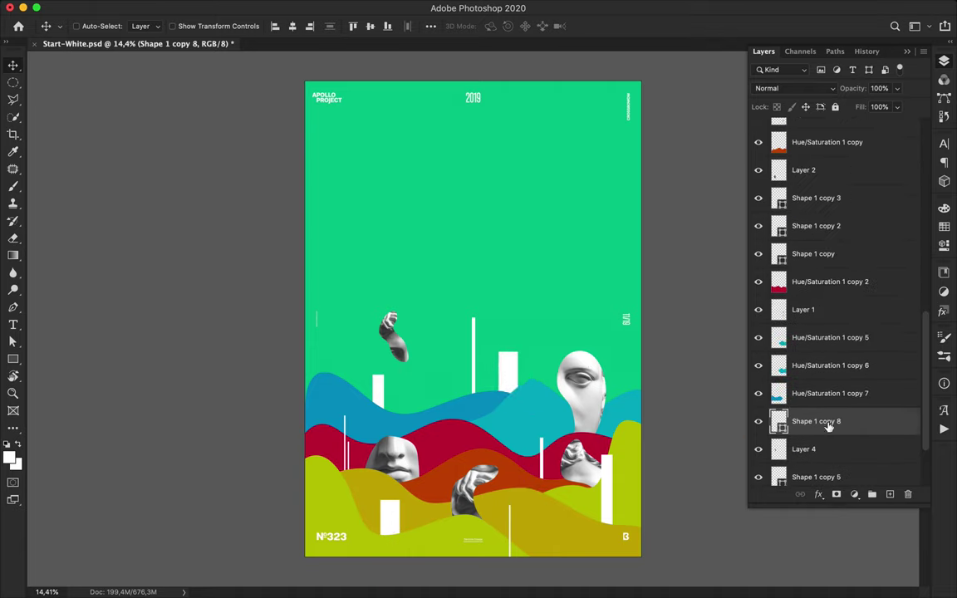
{"action": "left_click_drag", "start_coordinate": [816, 422], "coordinate": [822, 388]}
Step: Draw a tall vertical white line left of the poster's centre behind the red wave and set its stroke width to 47 pt
{"action": "key", "text": "u"}
{"action": "left_click_drag", "start_coordinate": [442, 474], "coordinate": [442, 256], "text": "shift"}
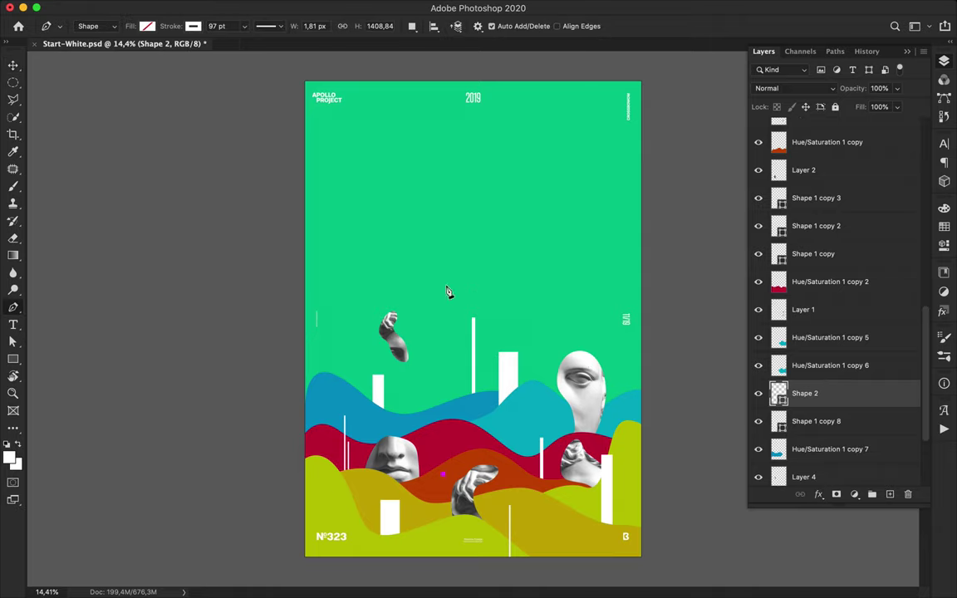
{"action": "key", "text": "a"}
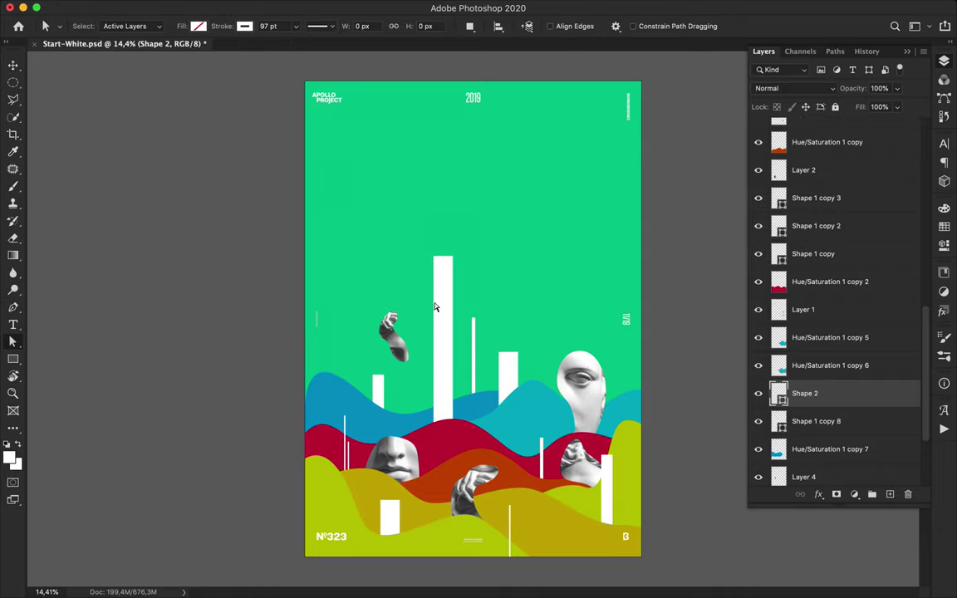
{"action": "left_click", "coordinate": [268, 25]}
{"action": "type", "text": "47"}
{"action": "key", "text": "Return"}
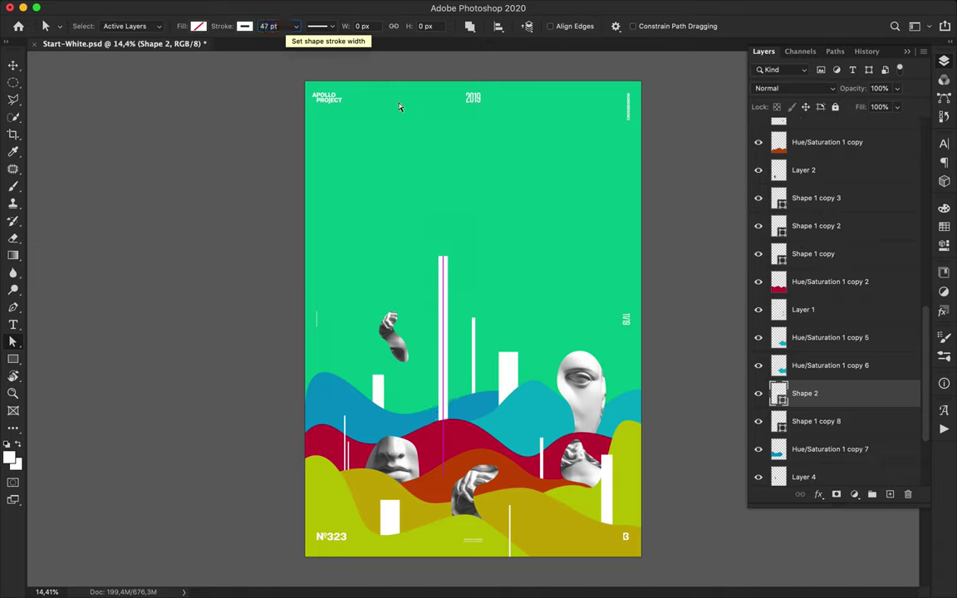
Step: Draw another tall vertical white line over the cyan wave's crest and stack it directly above Hue/Saturation 1 copy 6
{"action": "key", "text": "p"}
{"action": "left_click", "coordinate": [525, 459]}
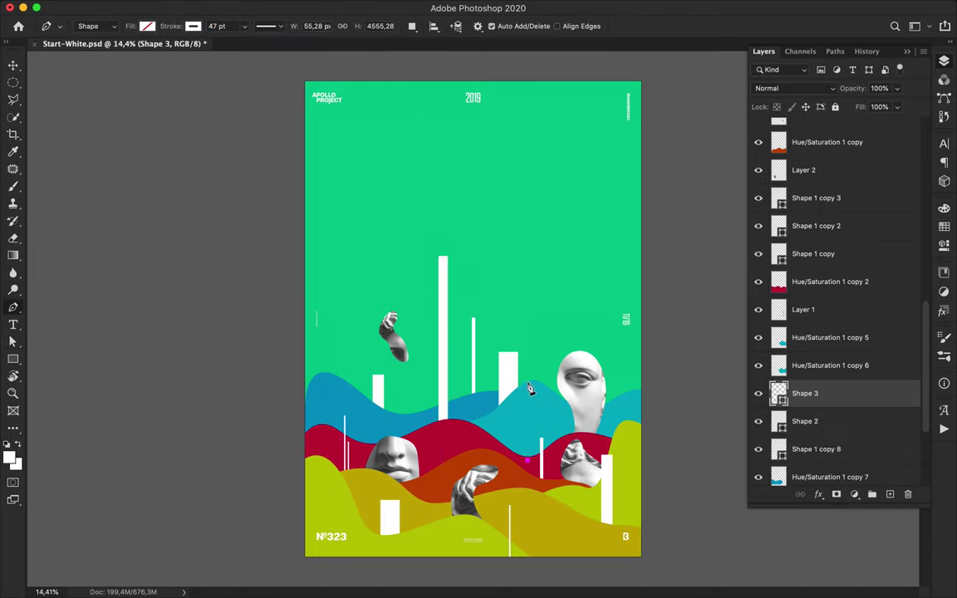
{"action": "left_click", "coordinate": [526, 293]}
{"action": "key", "text": "a"}
{"action": "left_click_drag", "start_coordinate": [819, 393], "coordinate": [827, 366]}
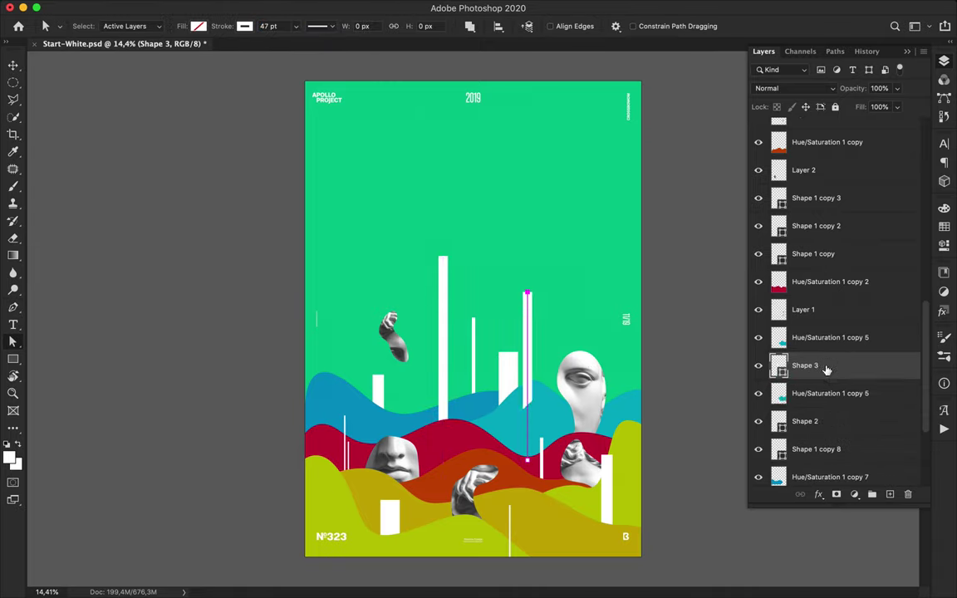
Step: Delete the duplicate cyan wave layer Hue/Saturation 1 copy 5
{"action": "left_click", "coordinate": [815, 394]}
{"action": "key", "text": "Delete"}
{"action": "key", "text": "super+z"}
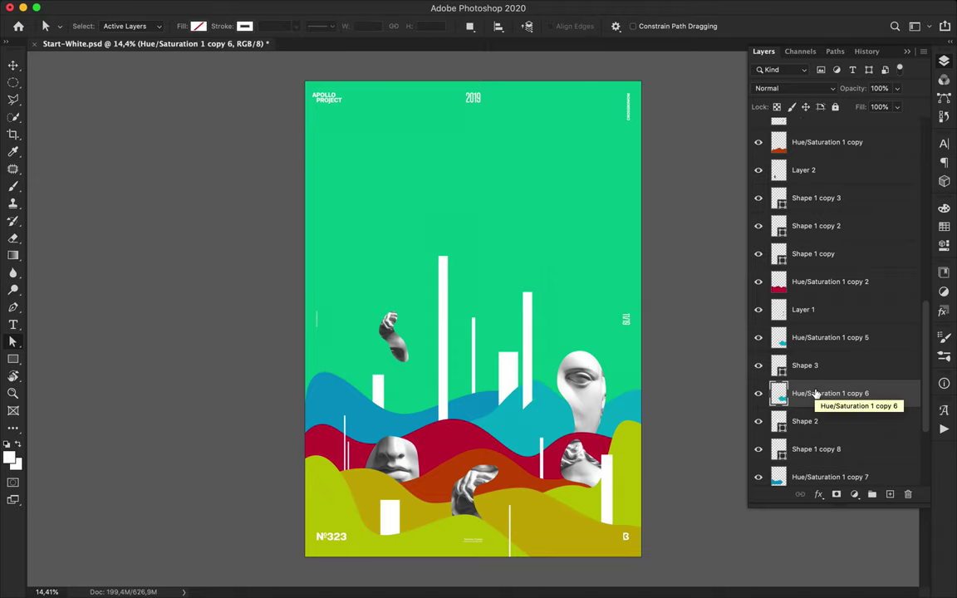
{"action": "key", "text": "super+z"}
Step: Move the tall white line on the cyan wave slightly down
{"action": "mouse_move", "coordinate": [528, 341]}
{"action": "left_mouse_down"}
{"action": "mouse_move", "coordinate": [528, 357]}
{"action": "mouse_move", "coordinate": [527, 349]}
{"action": "left_mouse_up"}
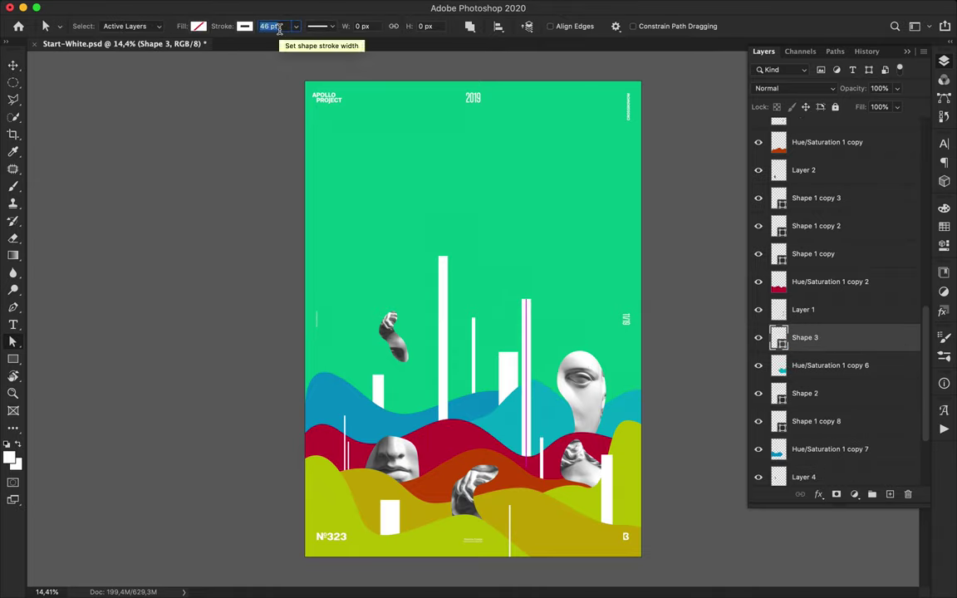
Step: Set the stroke width of the tall white line on the cyan wave to 35 pt
{"action": "key", "text": "Down"}
{"action": "left_click", "coordinate": [686, 300]}
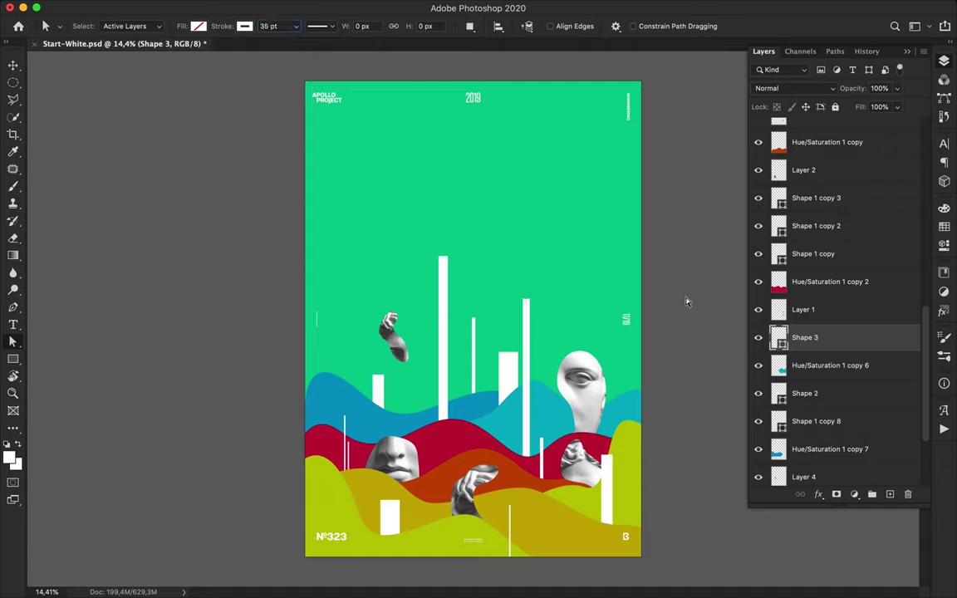
{"action": "key", "text": "v"}
Step: Draw a short vertical white line over the blue wave, directly above the mouth fragment
{"action": "key", "text": "p"}
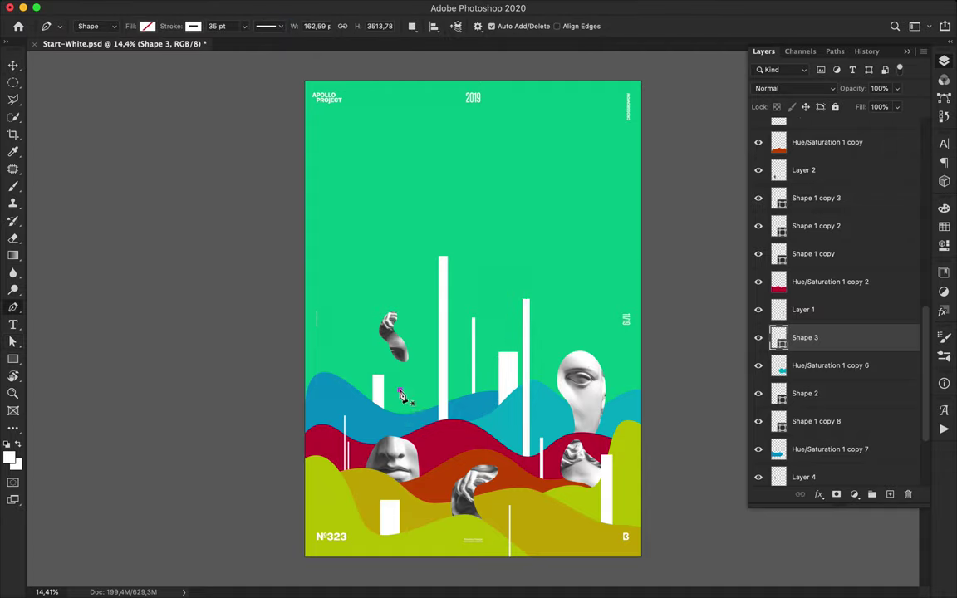
{"action": "left_click", "coordinate": [400, 390]}
{"action": "left_click", "coordinate": [399, 454], "text": "shift"}
{"action": "type", "text": "av"}
{"action": "key", "text": "Return"}
{"action": "key", "text": "v"}
Step: Duplicate the line to the red wave's left end, stacked above Hue/Saturation 1 copy 2, and place another copy over the wave's centre crest
{"action": "mouse_move", "coordinate": [400, 421]}
{"action": "left_mouse_down"}
{"action": "mouse_move", "coordinate": [352, 408]}
{"action": "mouse_move", "coordinate": [326, 449]}
{"action": "mouse_move", "coordinate": [345, 444]}
{"action": "left_mouse_up"}
{"action": "left_click_drag", "start_coordinate": [781, 337], "coordinate": [820, 279]}
{"action": "left_click_drag", "start_coordinate": [324, 448], "coordinate": [459, 410]}
Step: Thin the stroke of the centre line copy to a fine line
{"action": "key", "text": "a"}
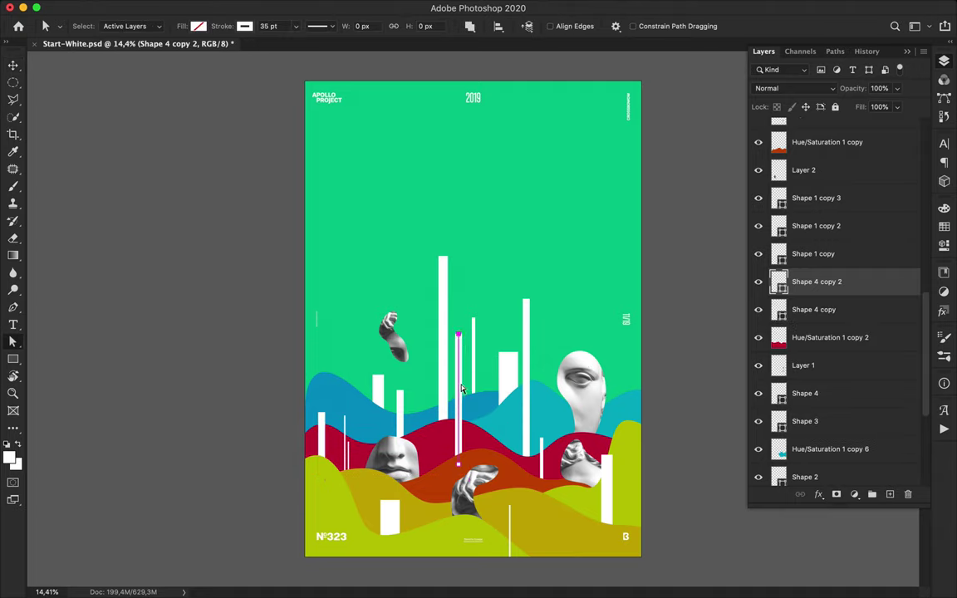
{"action": "key", "text": "shift+Down"}
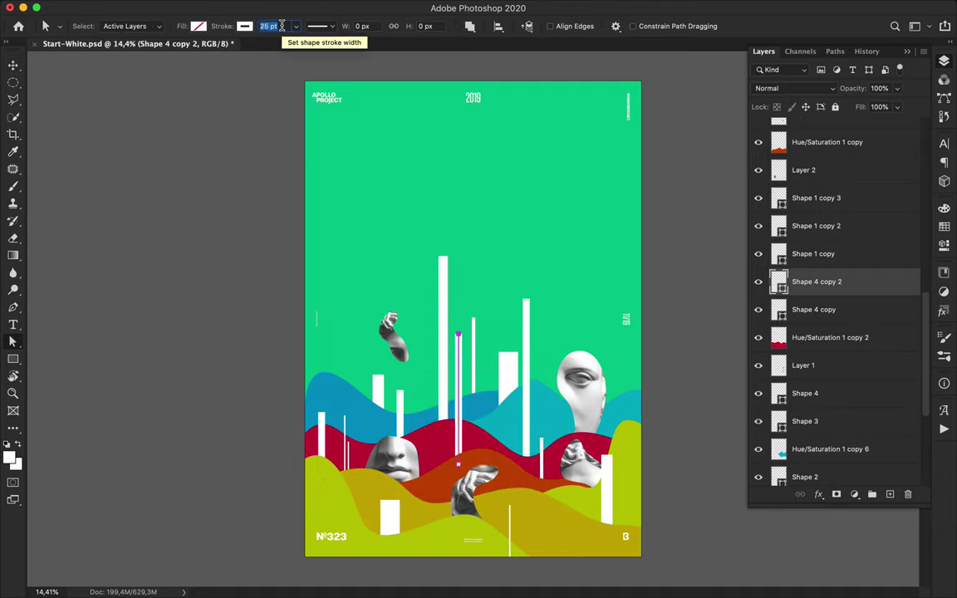
{"action": "key", "text": "v"}
Step: Duplicate the fine line to the poster's right edge and onto the ochre wave, stacking the ochre wave's copy directly above Hue/Saturation 1
{"action": "left_click_drag", "start_coordinate": [462, 368], "coordinate": [433, 501]}
{"action": "scroll", "coordinate": [863, 284], "scroll_direction": "up", "scroll_amount": 5}
{"action": "left_click_drag", "start_coordinate": [832, 423], "coordinate": [824, 152]}
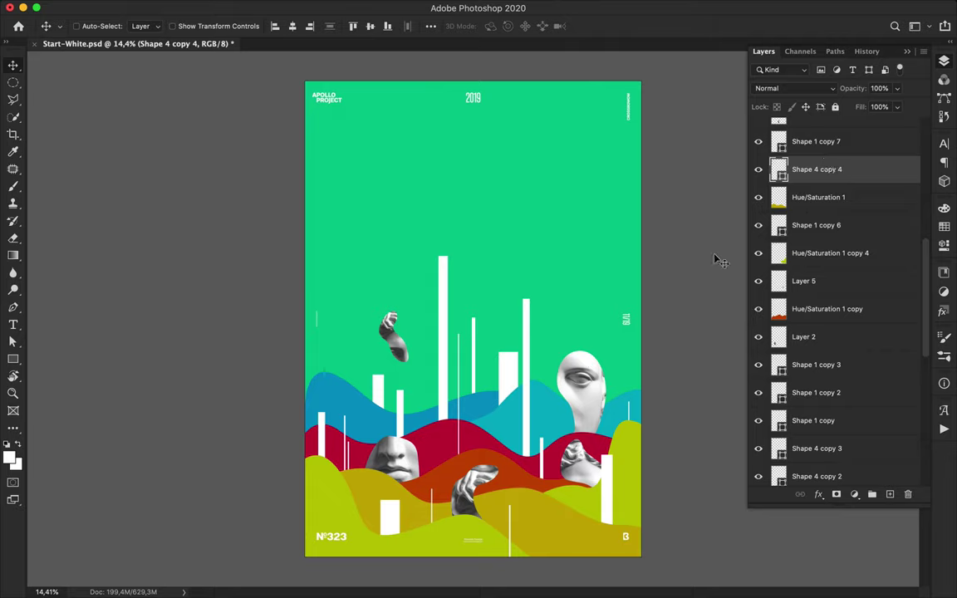
Step: Cut the white B logo from the Black Numbers layer onto its own layer and move it below the vertical CROSSBOWOW text
{"action": "left_click", "coordinate": [334, 537], "text": "super"}
{"action": "left_click", "coordinate": [625, 538]}
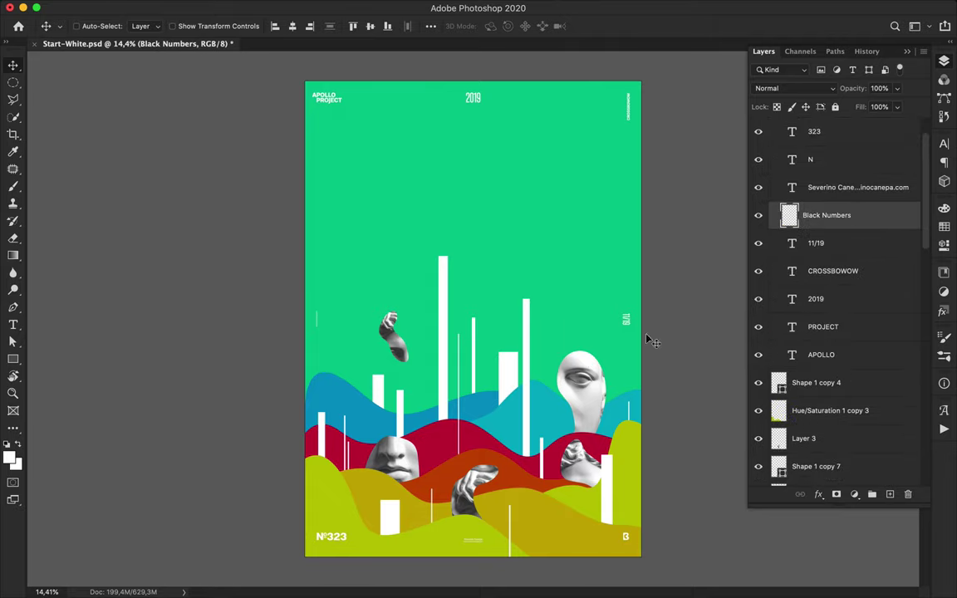
{"action": "key", "text": "m"}
{"action": "mouse_move", "coordinate": [617, 529]}
{"action": "left_mouse_down"}
{"action": "mouse_move", "coordinate": [637, 548]}
{"action": "mouse_move", "coordinate": [626, 145]}
{"action": "left_mouse_up"}
{"action": "key", "text": "super+shift+j"}
{"action": "key", "text": "v"}
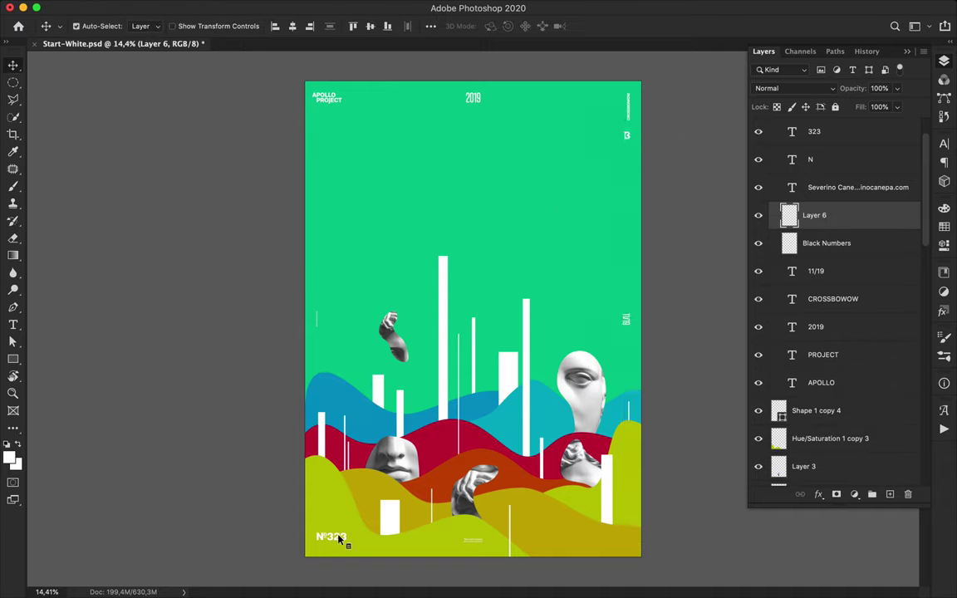
Step: Merge the N and 323 text layers and move the Nº323 lettering to the poster's upper right beside CROSSBOWOW
{"action": "left_click", "coordinate": [339, 539]}
{"action": "left_click", "coordinate": [823, 160], "text": "super"}
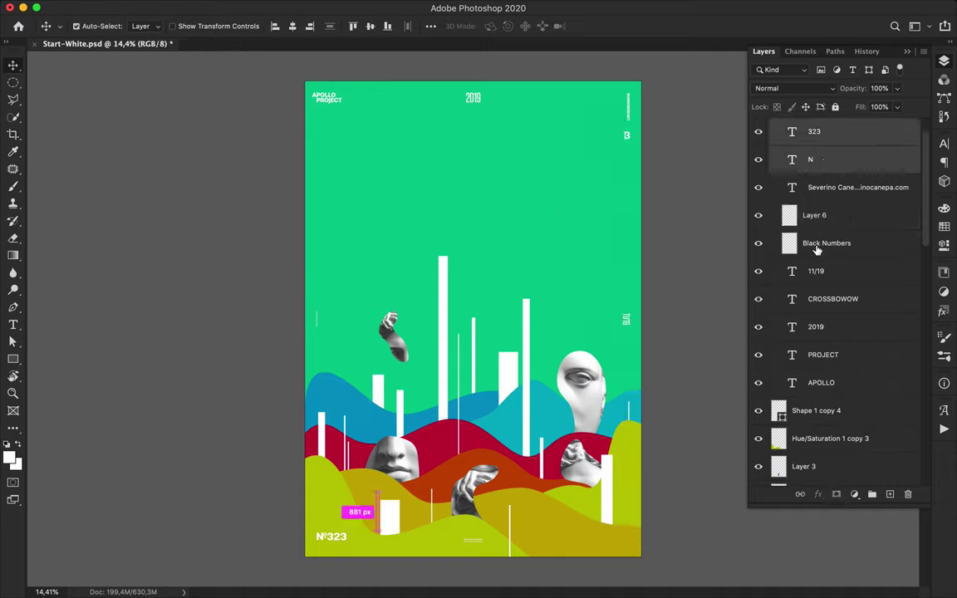
{"action": "key", "text": "super+e"}
{"action": "left_click_drag", "start_coordinate": [328, 535], "coordinate": [592, 99]}
Step: Move the small header texts up: the author credit below the B logo, 11/19 beside 2019, and the website text below APOLLO PROJECT
{"action": "left_click", "coordinate": [473, 542], "text": "super"}
{"action": "left_click_drag", "start_coordinate": [590, 206], "coordinate": [625, 153]}
{"action": "left_click_drag", "start_coordinate": [626, 323], "coordinate": [492, 101]}
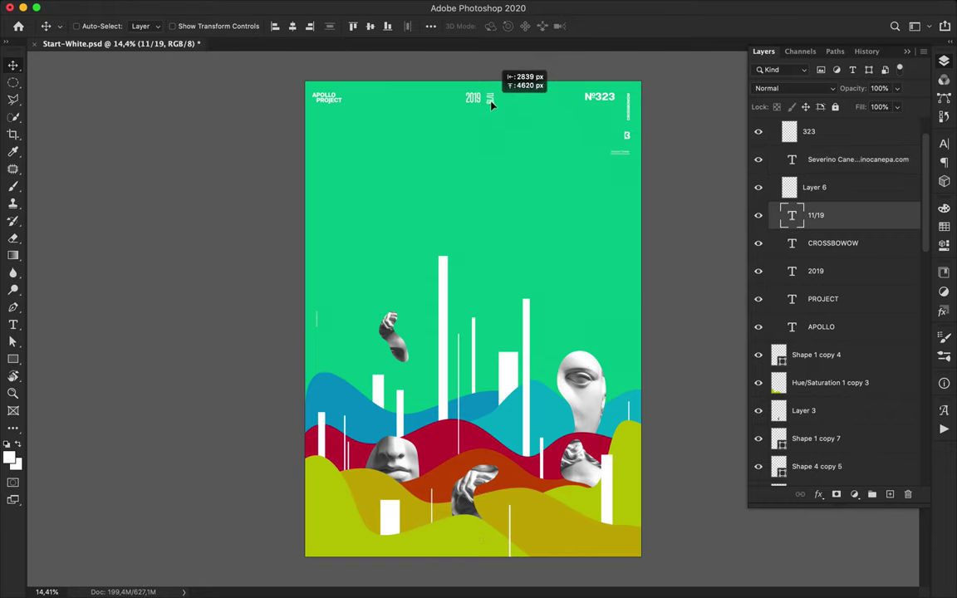
{"action": "left_click_drag", "start_coordinate": [316, 326], "coordinate": [317, 132]}
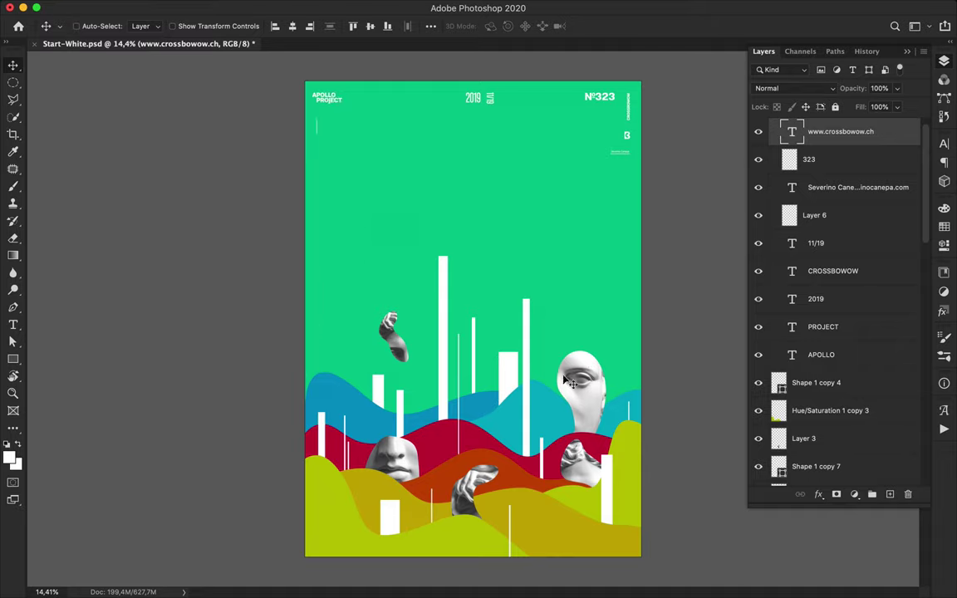
Step: Draw a short vertical line at the poster's lower-left edge with no fill and a white 17 pt stroke
{"action": "key", "text": "p"}
{"action": "left_click", "coordinate": [336, 566]}
{"action": "left_click", "coordinate": [336, 511], "text": "shift"}
{"action": "key", "text": "a"}
{"action": "key", "text": "v"}
{"action": "key", "text": "super+g"}
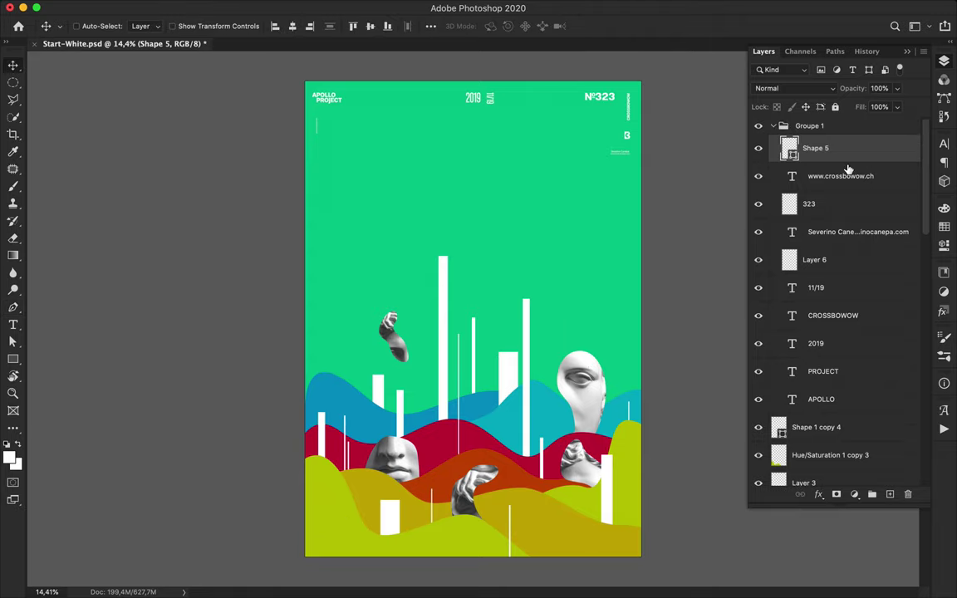
{"action": "key", "text": "a"}
{"action": "left_click", "coordinate": [204, 26]}
{"action": "left_click", "coordinate": [239, 29]}
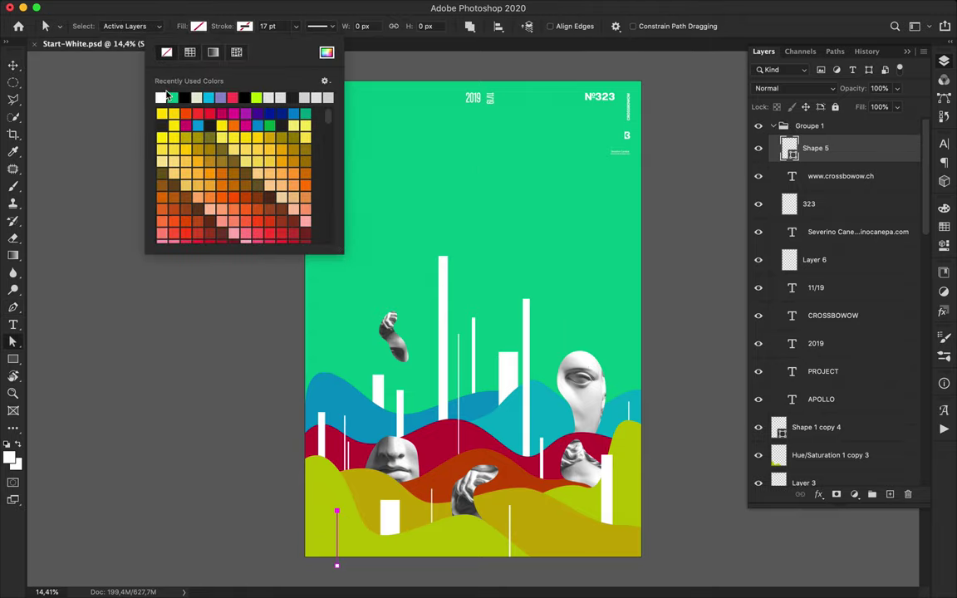
{"action": "left_click", "coordinate": [163, 95]}
{"action": "key", "text": "v"}
Step: Duplicate the short white line twice along the poster's bottom edge, right of centre and near the middle
{"action": "mouse_move", "coordinate": [334, 536]}
{"action": "left_mouse_down"}
{"action": "mouse_move", "coordinate": [514, 526]}
{"action": "mouse_move", "coordinate": [516, 559]}
{"action": "mouse_move", "coordinate": [448, 551]}
{"action": "left_mouse_up"}
{"action": "key", "text": "a"}
{"action": "key", "text": "v"}
{"action": "key", "text": "super+j"}
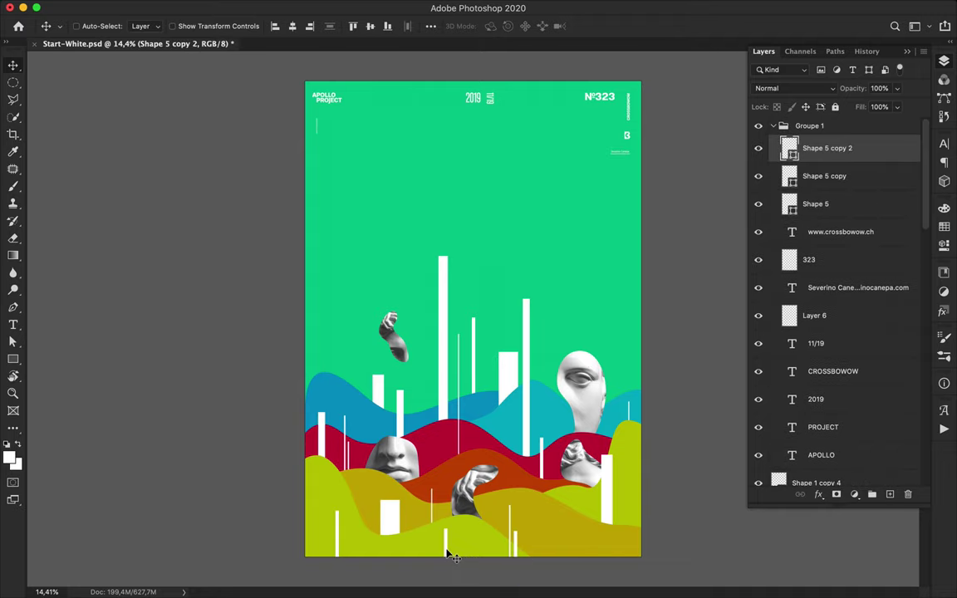
Step: Set the stroke width of the bottom-centre line copy to 3 pt
{"action": "key", "text": "a"}
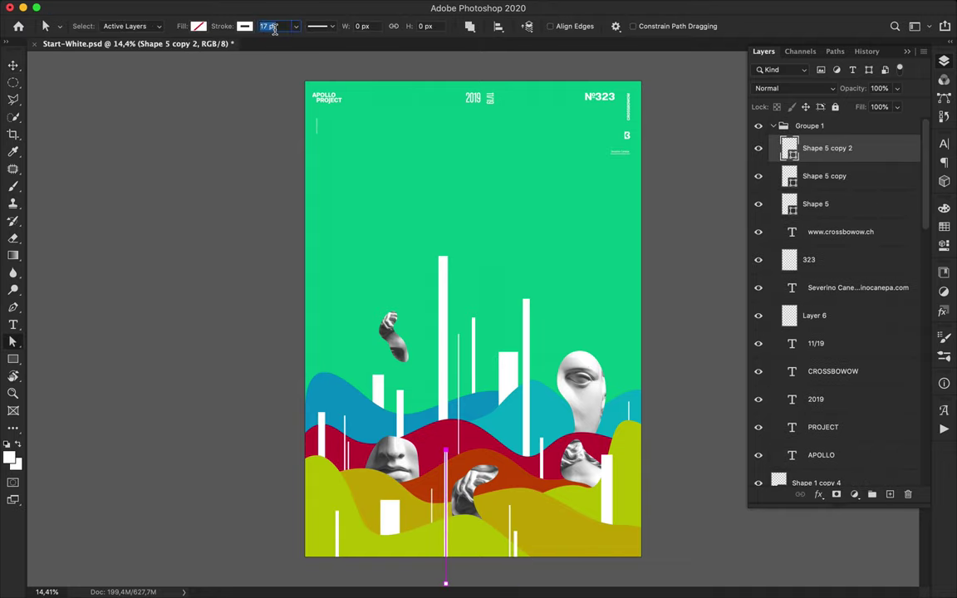
{"action": "type", "text": "1"}
{"action": "key", "text": "Return"}
Step: Duplicate the 3 pt line to the centre of the red wave and the poster's right edge, stacking the copies below Hue/Saturation 1 copy 4
{"action": "key", "text": "v"}
{"action": "left_click_drag", "start_coordinate": [446, 481], "coordinate": [624, 362]}
{"action": "left_click_drag", "start_coordinate": [827, 148], "coordinate": [821, 324]}
Step: Place another copy of the thin line above the blue wave's left crest behind Hue/Saturation 1 copy 7 and extend it upward
{"action": "left_click_drag", "start_coordinate": [591, 381], "coordinate": [329, 308]}
{"action": "scroll", "coordinate": [865, 312], "scroll_direction": "down", "scroll_amount": 5}
{"action": "left_click_drag", "start_coordinate": [830, 171], "coordinate": [803, 373]}
{"action": "key", "text": "a"}
{"action": "left_click", "coordinate": [328, 271]}
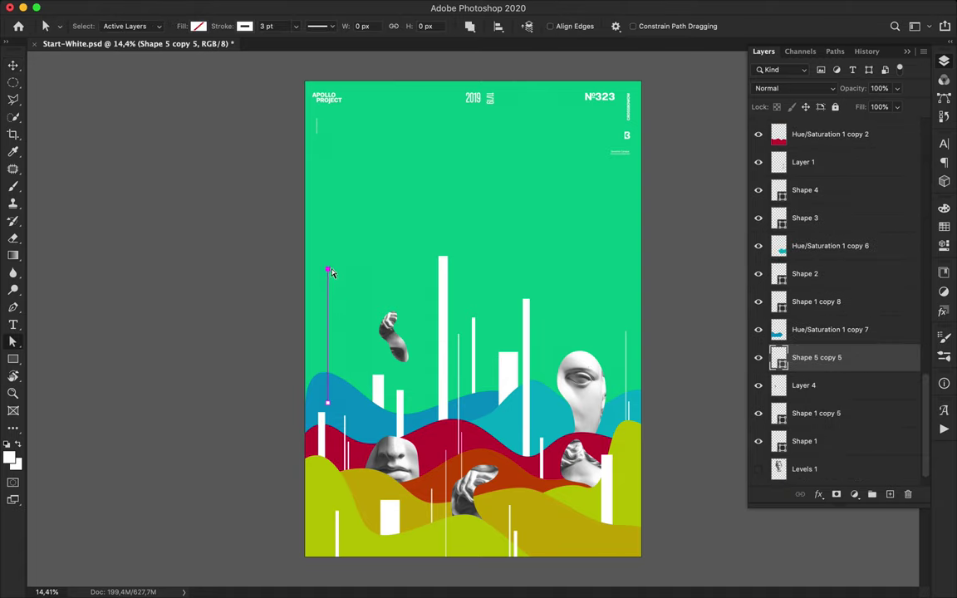
Step: Add a white text label reading 3 6 5 with its digits stacked vertically in the green sky
{"action": "key", "text": "t"}
{"action": "left_click", "coordinate": [480, 212]}
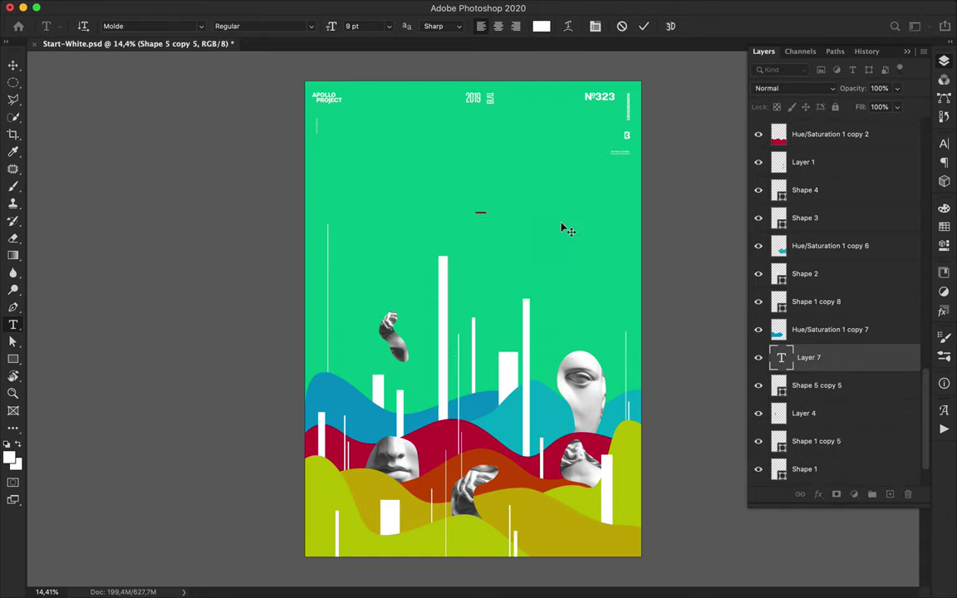
{"action": "scroll", "coordinate": [561, 228], "scroll_direction": "up", "scroll_amount": 5}
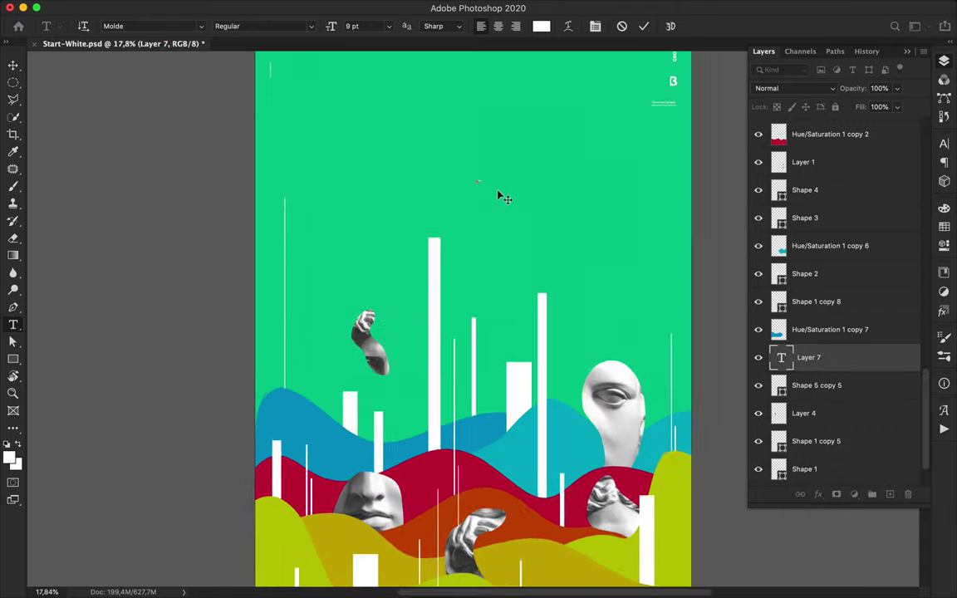
{"action": "type", "text": "365"}
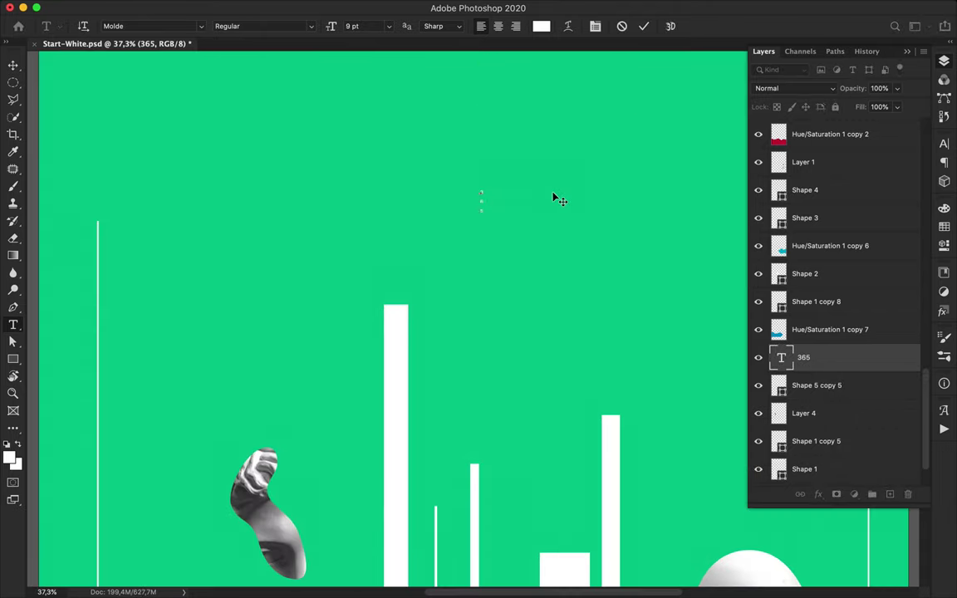
{"action": "key", "text": "super+Return"}
{"action": "key", "text": "v"}
Step: Set the 365 label's font size to 16 pt and move it beside the top of the tallest white bar
{"action": "scroll", "coordinate": [502, 213], "scroll_direction": "down", "scroll_amount": 4}
{"action": "left_click", "coordinate": [945, 143]}
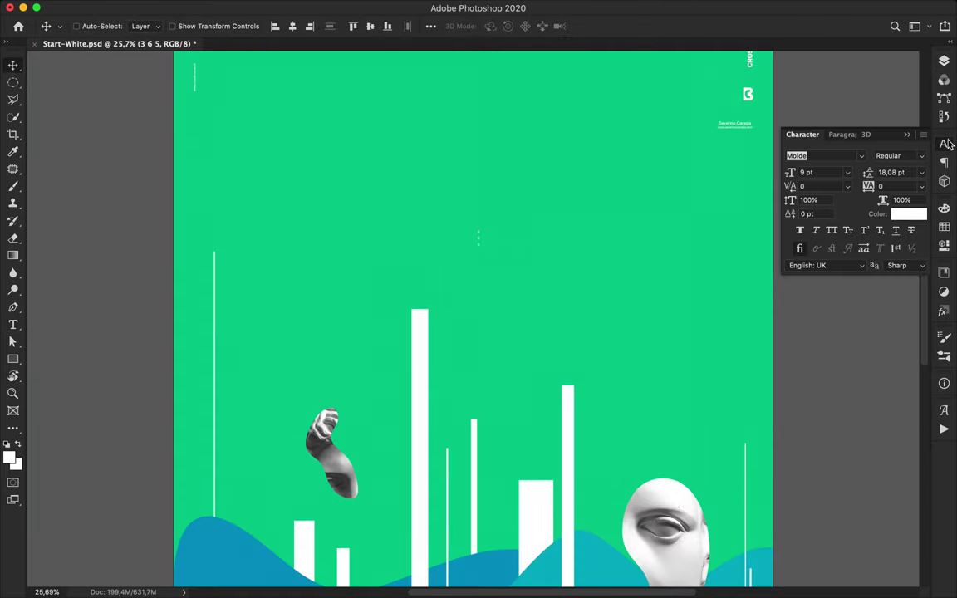
{"action": "type", "text": "15"}
{"action": "key", "text": "Return"}
{"action": "left_click_drag", "start_coordinate": [479, 245], "coordinate": [434, 349]}
Step: Duplicate the 365 label beside the lower-right, bottom-edge, left-hand and blue-wave bars across the poster
{"action": "scroll", "coordinate": [433, 350], "scroll_direction": "down", "scroll_amount": 6}
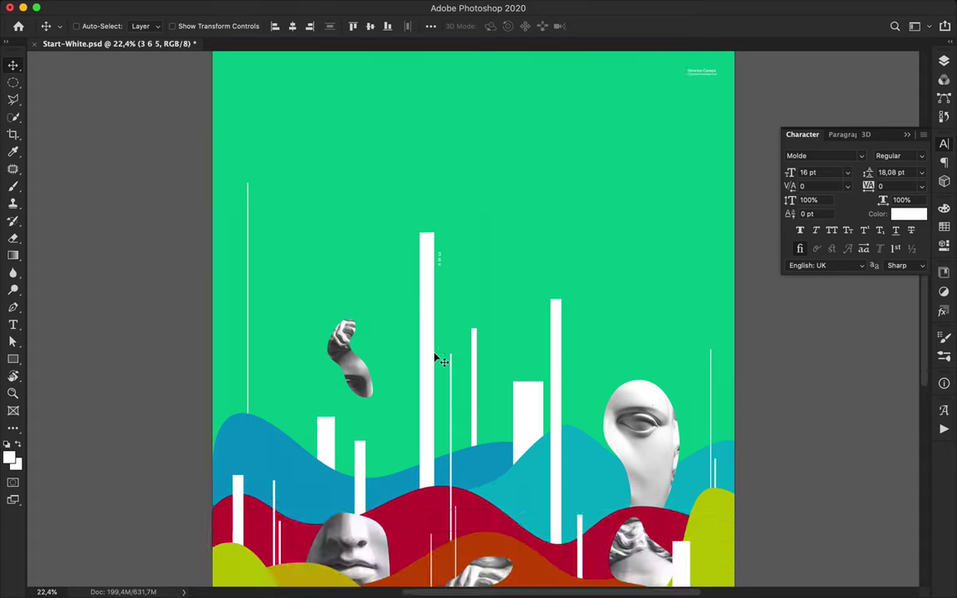
{"action": "left_click_drag", "start_coordinate": [427, 125], "coordinate": [685, 431]}
{"action": "left_click", "coordinate": [944, 60]}
{"action": "left_click_drag", "start_coordinate": [838, 355], "coordinate": [850, 219]}
{"action": "left_click_drag", "start_coordinate": [684, 450], "coordinate": [254, 346]}
{"action": "left_click_drag", "start_coordinate": [256, 345], "coordinate": [240, 492]}
{"action": "left_click_drag", "start_coordinate": [240, 490], "coordinate": [363, 298]}
Step: Set the 365 label by the blue wave's short bar to 36 pt with 38 pt leading
{"action": "left_click", "coordinate": [943, 144]}
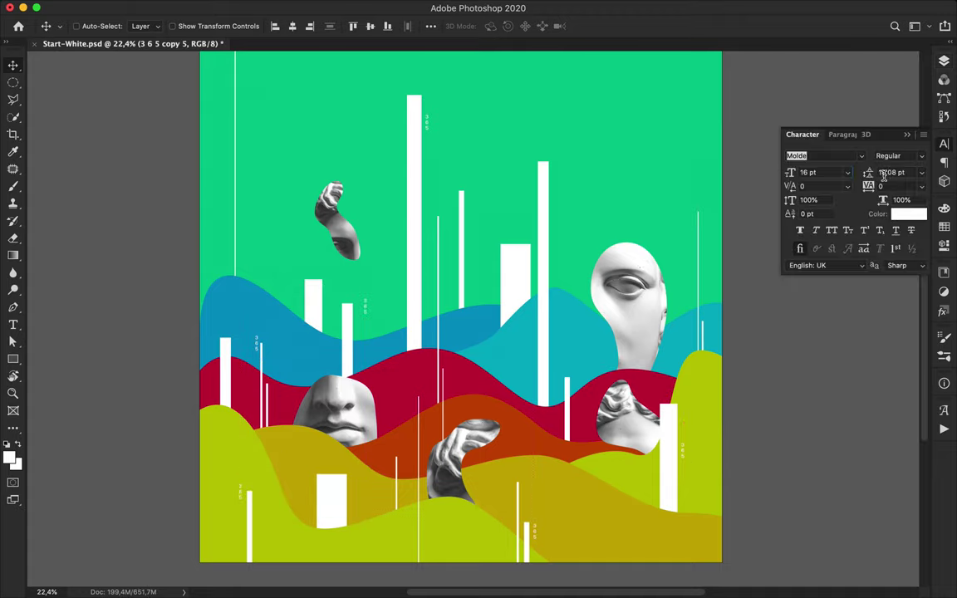
{"action": "type", "text": "36"}
{"action": "key", "text": "Return"}
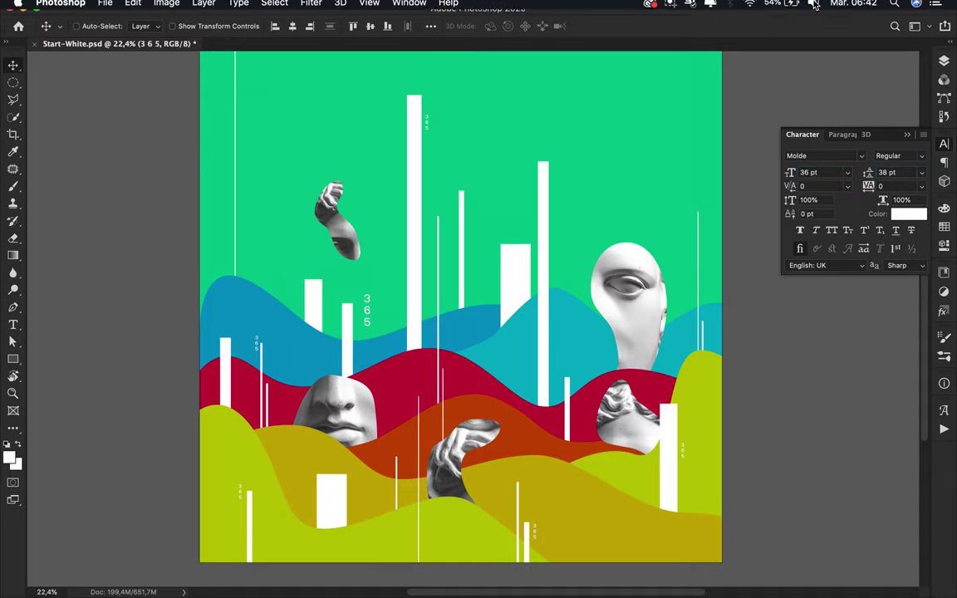
{"action": "left_click", "coordinate": [669, 8]}
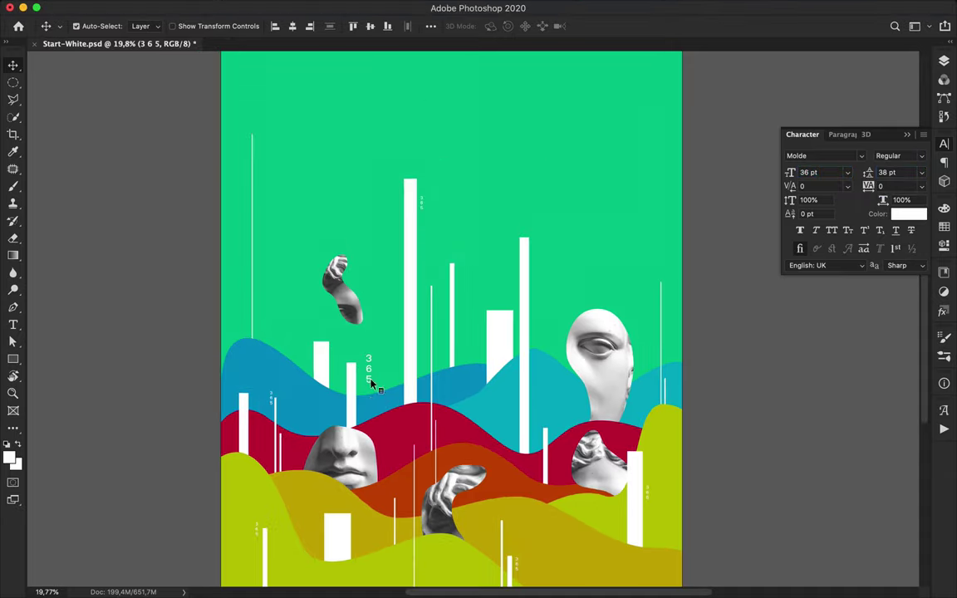
Step: Duplicate the larger 365 label to the left side of the wide white bar behind the cyan wave
{"action": "double_click", "coordinate": [369, 370]}
{"action": "key", "text": "super+Return"}
{"action": "key", "text": "v"}
{"action": "left_click_drag", "start_coordinate": [369, 384], "coordinate": [480, 344]}
Step: Set the 365 label beside the wide bar to 56 pt with 68 pt leading and nudge it slightly down
{"action": "key", "text": "shift+Up"}
{"action": "key", "text": "shift+Up"}
{"action": "left_click", "coordinate": [833, 174]}
{"action": "key", "text": "shift+Up"}
{"action": "key", "text": "shift+Up"}
{"action": "left_click", "coordinate": [903, 172]}
{"action": "key", "text": "shift+Up"}
{"action": "key", "text": "shift+Up"}
{"action": "key", "text": "shift+Up"}
{"action": "left_click_drag", "start_coordinate": [482, 351], "coordinate": [482, 362]}
Step: Rotate the 11/19 text to read horizontally beside 2019
{"action": "scroll", "coordinate": [559, 339], "scroll_direction": "down", "scroll_amount": 3}
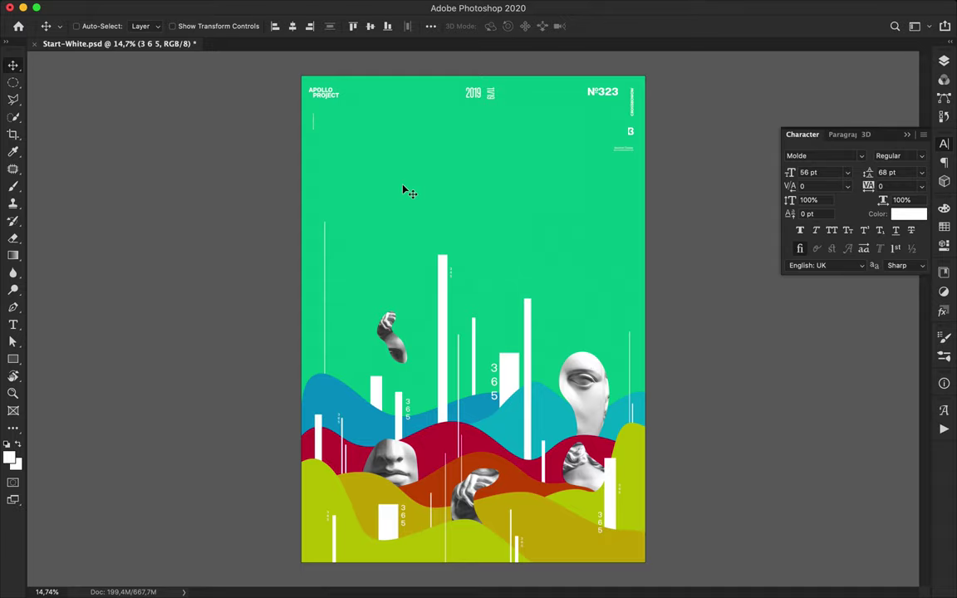
{"action": "scroll", "coordinate": [479, 141], "scroll_direction": "up", "scroll_amount": 3}
{"action": "left_click", "coordinate": [474, 228], "text": "ctrl"}
{"action": "key", "text": "ctrl+t"}
{"action": "left_click_drag", "start_coordinate": [457, 205], "coordinate": [427, 241]}
{"action": "key", "text": "Return"}
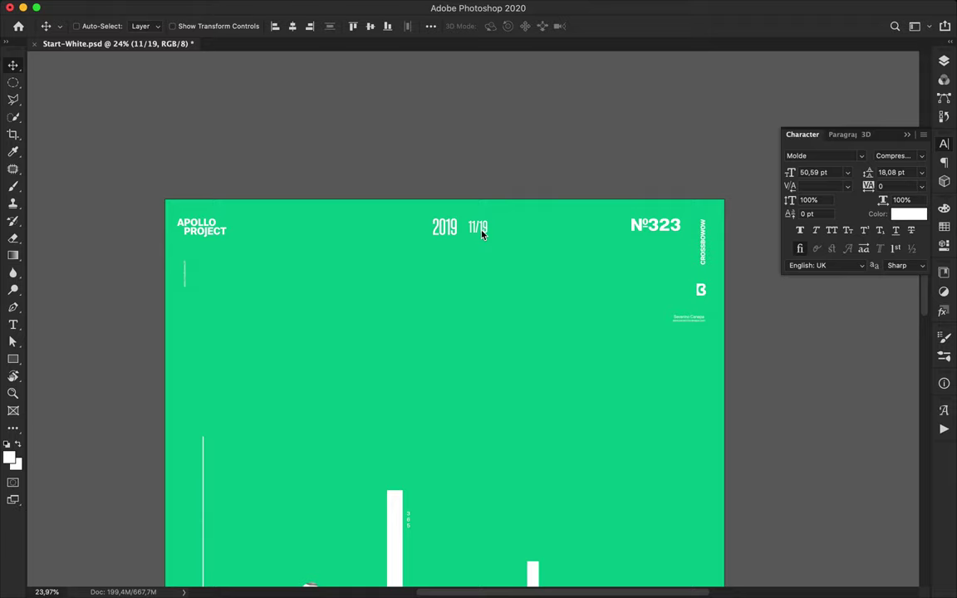
{"action": "left_click_drag", "start_coordinate": [664, 230], "coordinate": [664, 230]}
{"action": "key", "text": "ctrl+z"}
{"action": "left_click", "coordinate": [667, 229], "text": "ctrl"}
{"action": "scroll", "coordinate": [582, 307], "scroll_direction": "down", "scroll_amount": 3}
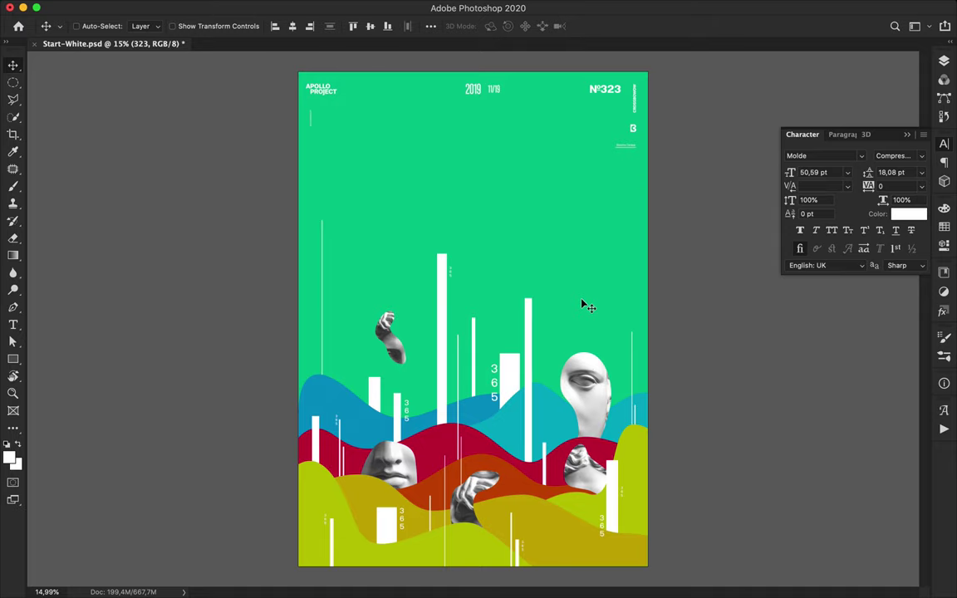
Step: Draw a vertical line in the green sky above the eye fragment with no fill and a white 17 pt stroke
{"action": "scroll", "coordinate": [582, 304], "scroll_direction": "up", "scroll_amount": 2}
{"action": "key", "text": "p"}
{"action": "left_click", "coordinate": [566, 222]}
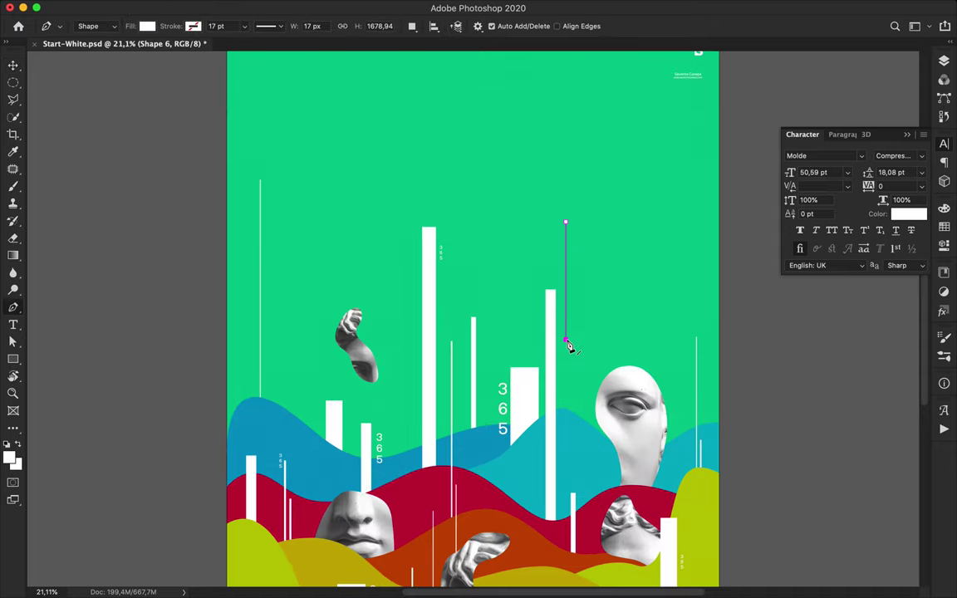
{"action": "left_click", "coordinate": [148, 29]}
{"action": "left_click", "coordinate": [74, 53]}
{"action": "left_click", "coordinate": [193, 27]}
{"action": "left_click", "coordinate": [110, 97]}
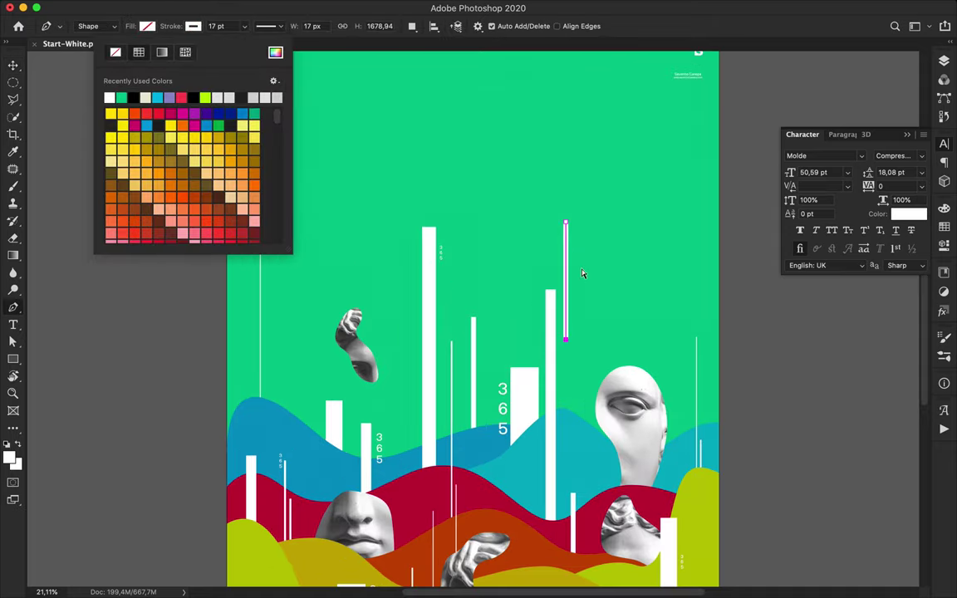
{"action": "key", "text": "v"}
Step: Duplicate the new line to the left of the tallest bar and set its stroke width to 7 pt
{"action": "mouse_move", "coordinate": [569, 283]}
{"action": "left_mouse_down"}
{"action": "mouse_move", "coordinate": [412, 391]}
{"action": "mouse_move", "coordinate": [414, 444]}
{"action": "left_mouse_up"}
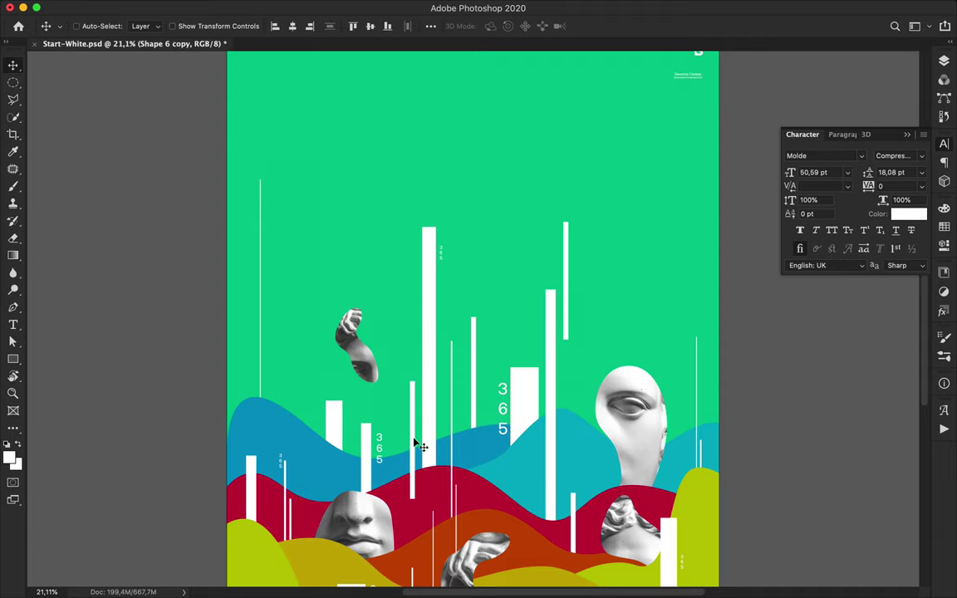
{"action": "key", "text": "a"}
{"action": "left_click", "coordinate": [285, 28]}
{"action": "key", "text": "v"}
Step: Copy the 7 pt line to the poster's left edge and to the red wave's right part, shortening the right-hand copy from below
{"action": "scroll", "coordinate": [424, 399], "scroll_direction": "down", "scroll_amount": 3}
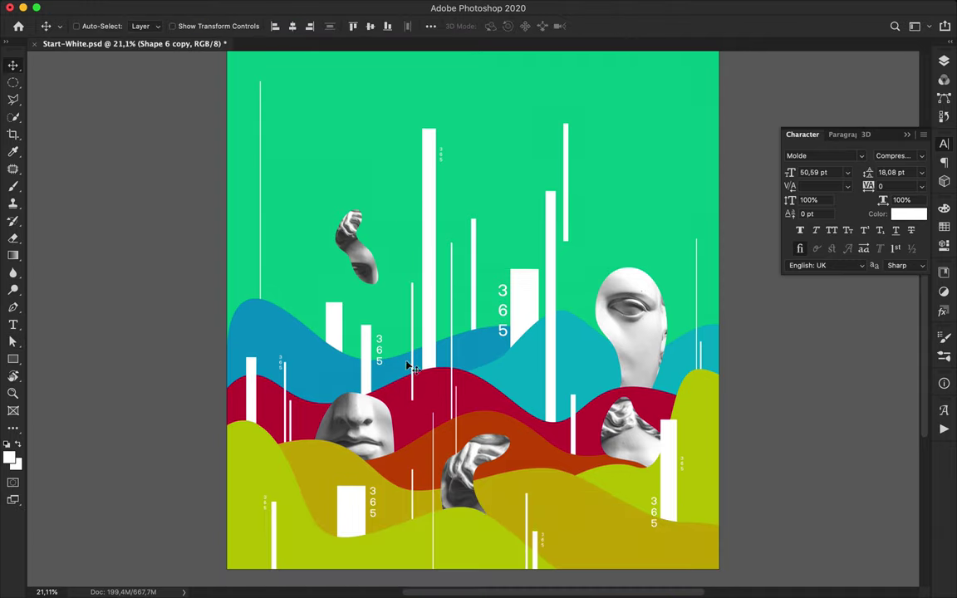
{"action": "left_click_drag", "start_coordinate": [406, 363], "coordinate": [239, 516]}
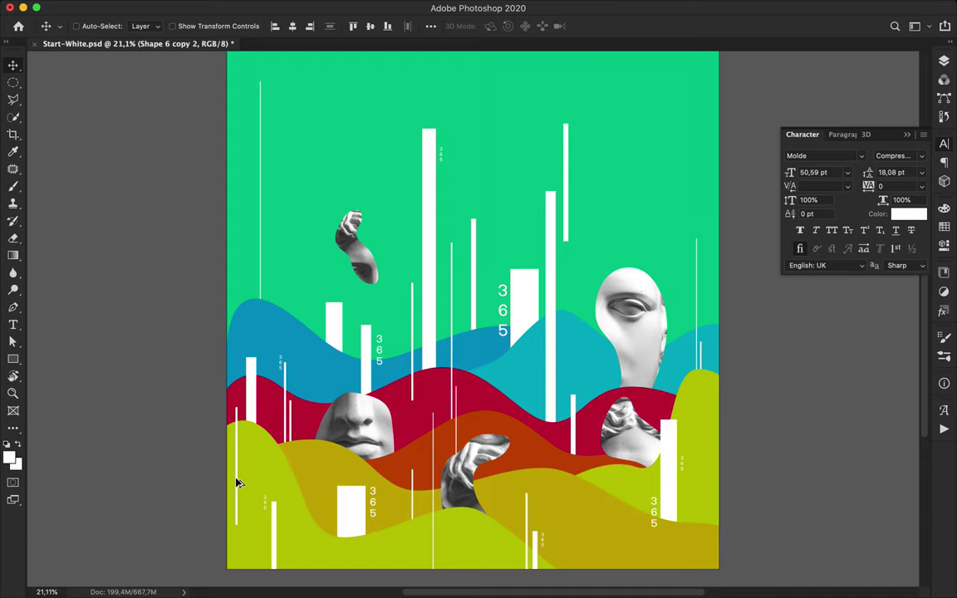
{"action": "left_click_drag", "start_coordinate": [236, 483], "coordinate": [582, 502]}
{"action": "key", "text": "a"}
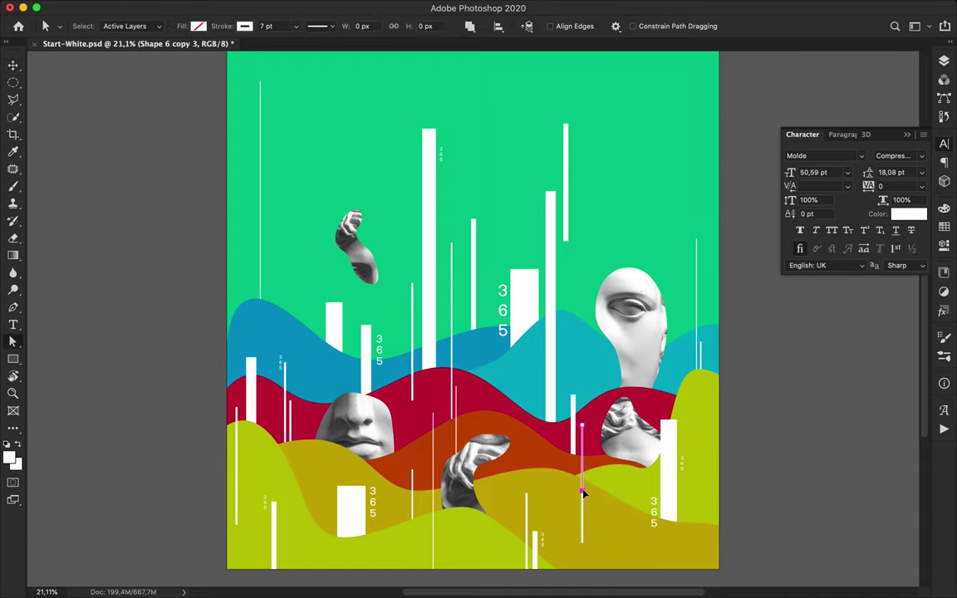
{"action": "key", "text": "v"}
Step: Add more short white line copies in the upper-right sky, beside the floating fragment and on the lower-right wave, adjusting their paths
{"action": "left_click_drag", "start_coordinate": [646, 206], "coordinate": [600, 552]}
{"action": "key", "text": "a"}
{"action": "key", "text": "v"}
{"action": "key", "text": "a"}
{"action": "key", "text": "v"}
Step: Place a line copy just left of the cyan wave's tall bar and stack it directly above Hue/Saturation 1 copy
{"action": "left_click_drag", "start_coordinate": [608, 512], "coordinate": [534, 459]}
{"action": "key", "text": "a"}
{"action": "key", "text": "v"}
{"action": "left_click", "coordinate": [943, 61]}
{"action": "scroll", "coordinate": [864, 257], "scroll_direction": "down", "scroll_amount": 10}
{"action": "scroll", "coordinate": [865, 257], "scroll_direction": "up", "scroll_amount": 15}
{"action": "left_click_drag", "start_coordinate": [864, 259], "coordinate": [855, 348]}
Step: Duplicate the line next to the lower centre statue fragment and stack it directly below Hue/Saturation 1 copy 3
{"action": "left_click_drag", "start_coordinate": [545, 418], "coordinate": [505, 525]}
{"action": "left_click_drag", "start_coordinate": [865, 199], "coordinate": [825, 169]}
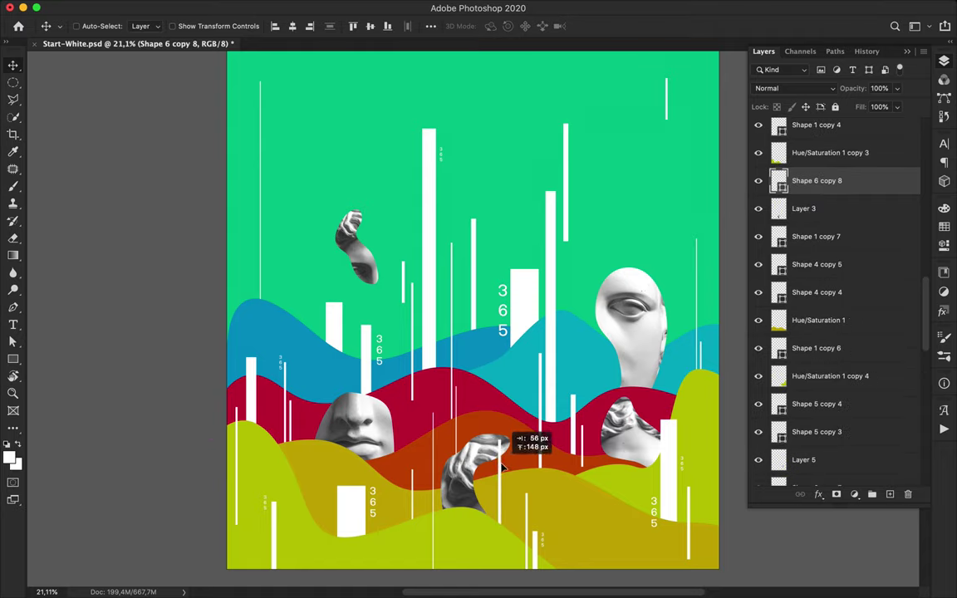
Step: Duplicate the white line above the lower centre statue fragment and stack the copy directly below Hue/Saturation 1 copy
{"action": "left_click_drag", "start_coordinate": [501, 474], "coordinate": [475, 381]}
{"action": "scroll", "coordinate": [887, 156], "scroll_direction": "up", "scroll_amount": 5}
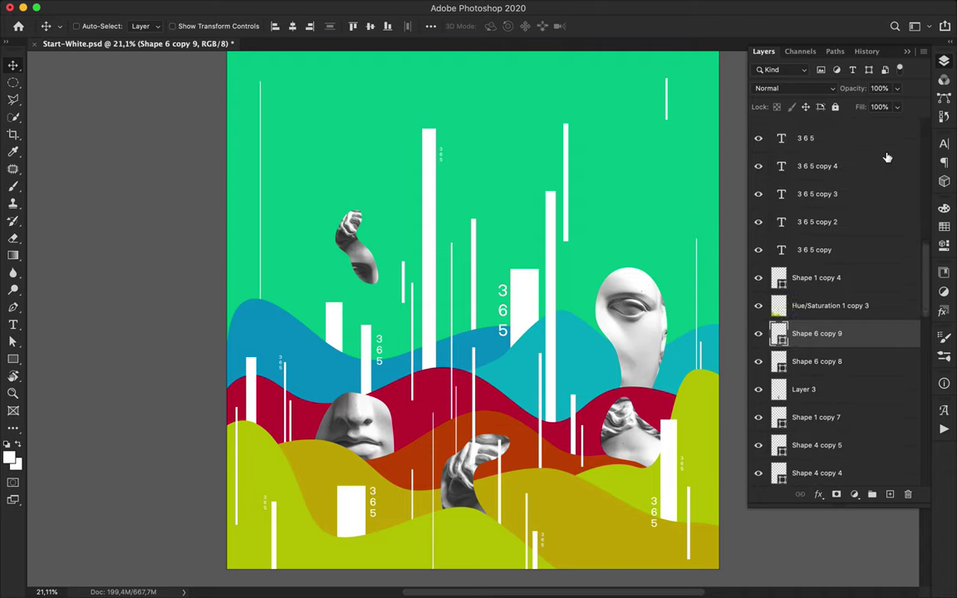
{"action": "scroll", "coordinate": [857, 332], "scroll_direction": "down", "scroll_amount": 4}
{"action": "left_click_drag", "start_coordinate": [840, 224], "coordinate": [836, 430]}
{"action": "key", "text": "a"}
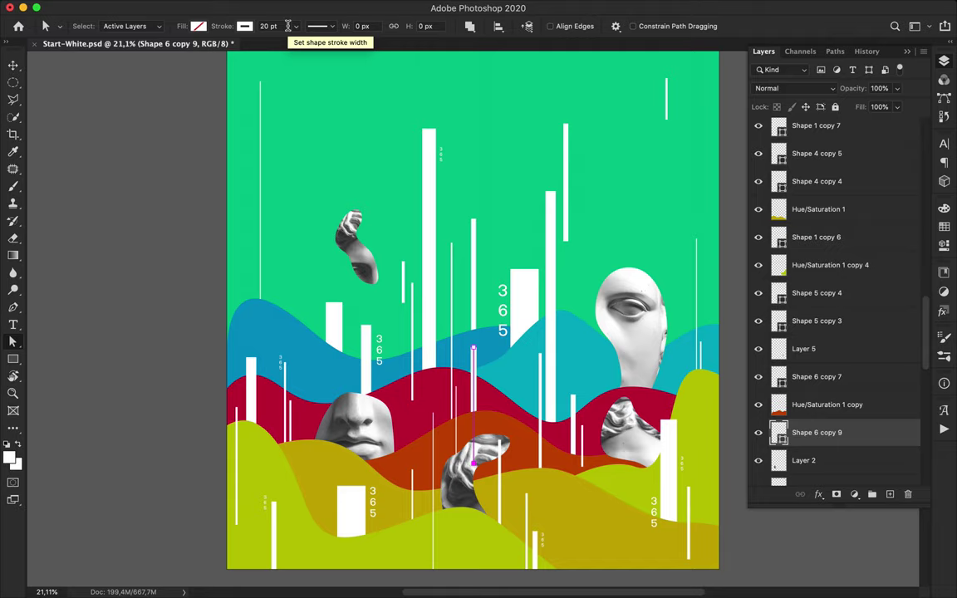
Step: Copy the 20 pt line beside the mouth fragment and extend its upper end to the floating fragment's height
{"action": "key", "text": "v"}
{"action": "left_click_drag", "start_coordinate": [486, 324], "coordinate": [318, 334]}
{"action": "key", "text": "a"}
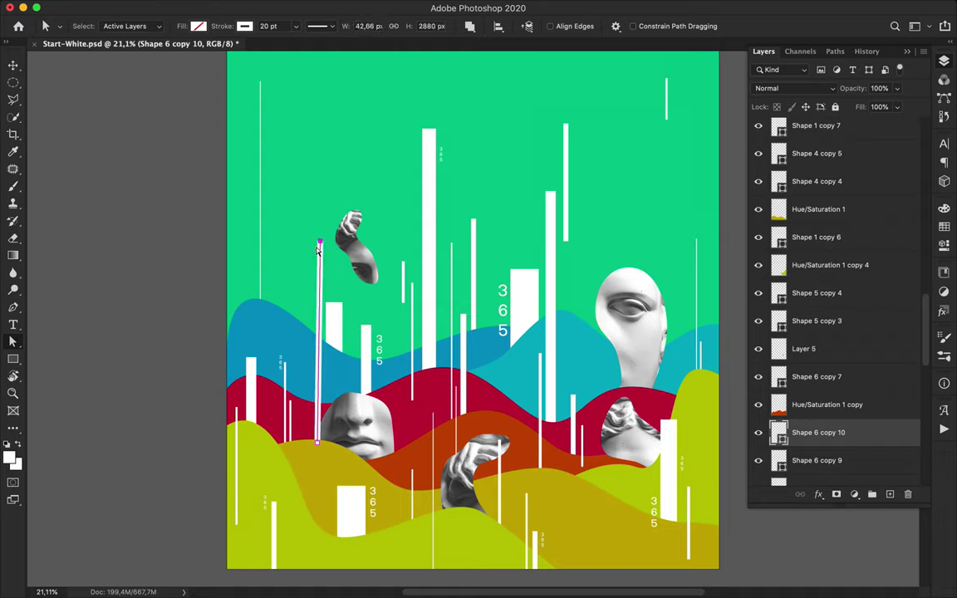
{"action": "key", "text": "v"}
{"action": "key", "text": "a"}
Step: Draw a 40 pt vertical line left of the mouth fragment, stack it directly above Hue/Saturation 1 and raise its upper end
{"action": "key", "text": "p"}
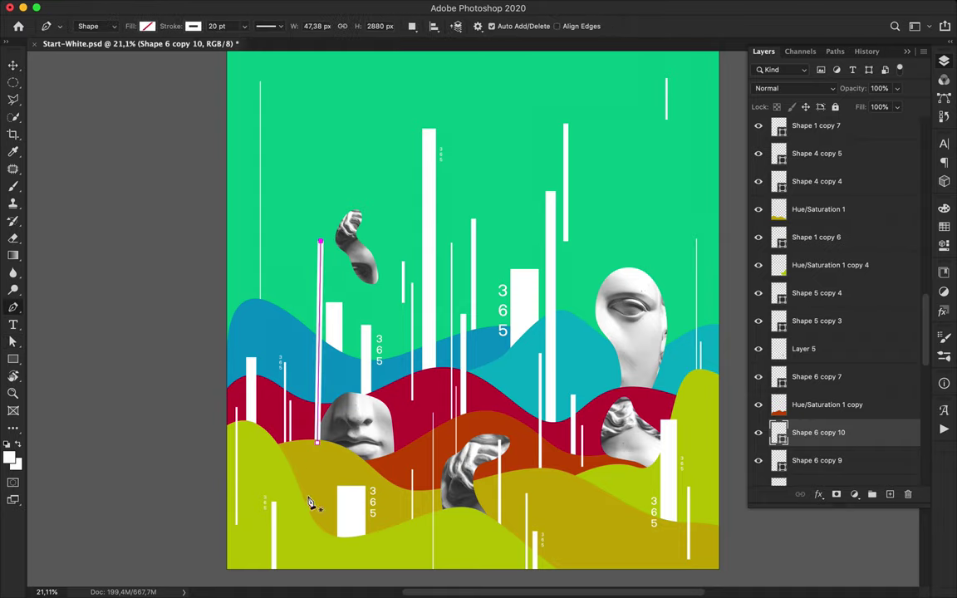
{"action": "left_click", "coordinate": [303, 428]}
{"action": "left_click", "coordinate": [303, 584]}
{"action": "key", "text": "a"}
{"action": "left_click_drag", "start_coordinate": [854, 428], "coordinate": [843, 198]}
{"action": "key", "text": "Return"}
{"action": "key", "text": "v"}
{"action": "key", "text": "a"}
{"action": "left_click", "coordinate": [303, 429]}
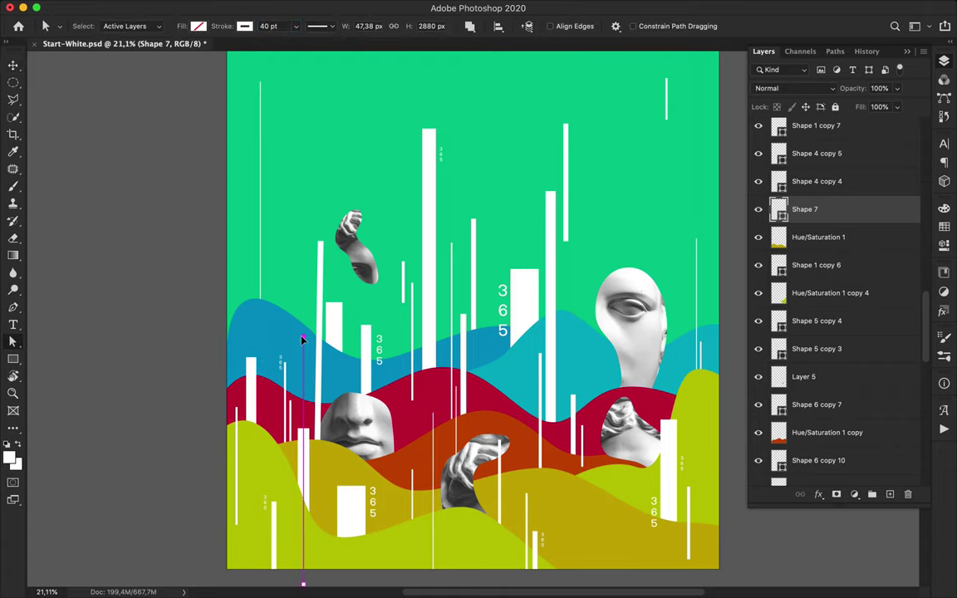
{"action": "key", "text": "v"}
Step: Copy the 40 pt bar to the bottom edge and the poster's right edge, stacking the right-edge copy directly below Hue/Saturation 1 copy 6
{"action": "scroll", "coordinate": [569, 390], "scroll_direction": "right", "scroll_amount": 4}
{"action": "left_click_drag", "start_coordinate": [569, 389], "coordinate": [640, 359]}
{"action": "left_click_drag", "start_coordinate": [867, 154], "coordinate": [821, 428]}
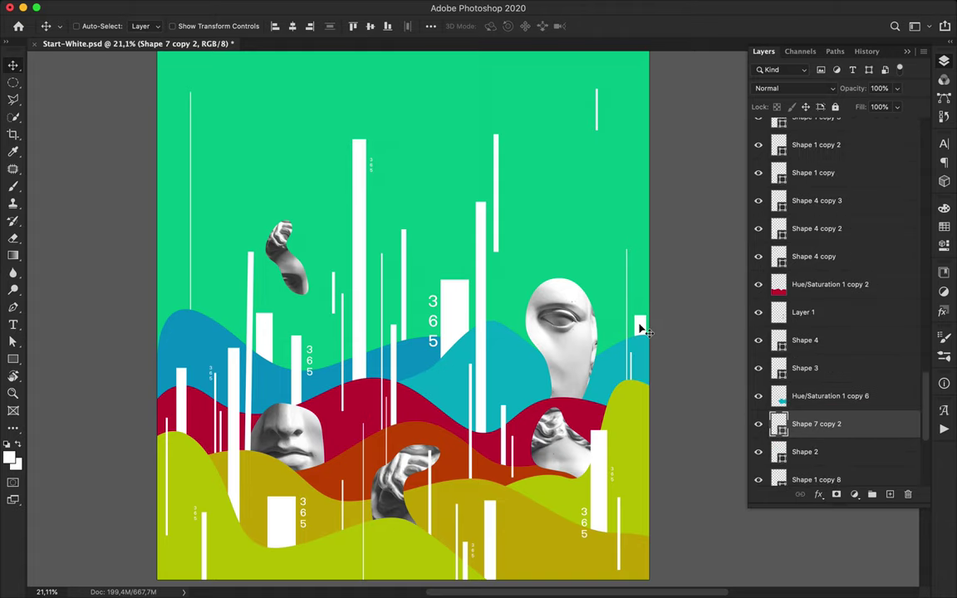
{"action": "scroll", "coordinate": [608, 403], "scroll_direction": "down", "scroll_amount": 3}
Step: Place a 40 pt bar copy over the lower-right statue fragment, directly below Hue/Saturation 1, and shift the eye fragment down and right
{"action": "left_click_drag", "start_coordinate": [560, 396], "coordinate": [560, 397]}
{"action": "scroll", "coordinate": [855, 363], "scroll_direction": "down", "scroll_amount": 5}
{"action": "left_click_drag", "start_coordinate": [840, 260], "coordinate": [810, 300]}
{"action": "scroll", "coordinate": [829, 368], "scroll_direction": "down", "scroll_amount": 5}
{"action": "left_click_drag", "start_coordinate": [559, 426], "coordinate": [534, 342]}
{"action": "left_click_drag", "start_coordinate": [884, 481], "coordinate": [872, 405]}
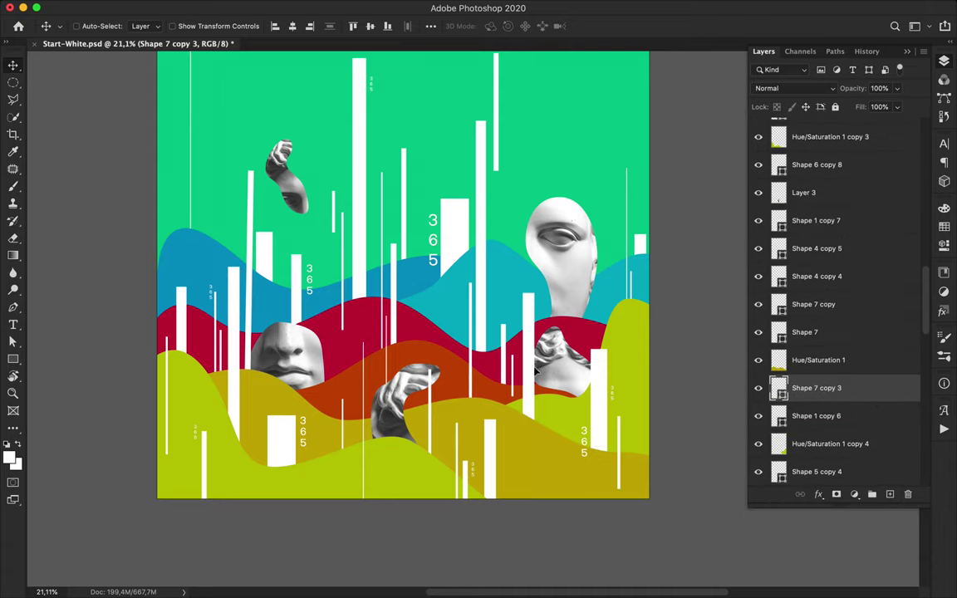
{"action": "left_click_drag", "start_coordinate": [535, 373], "coordinate": [554, 396]}
{"action": "left_click_drag", "start_coordinate": [570, 259], "coordinate": [594, 293]}
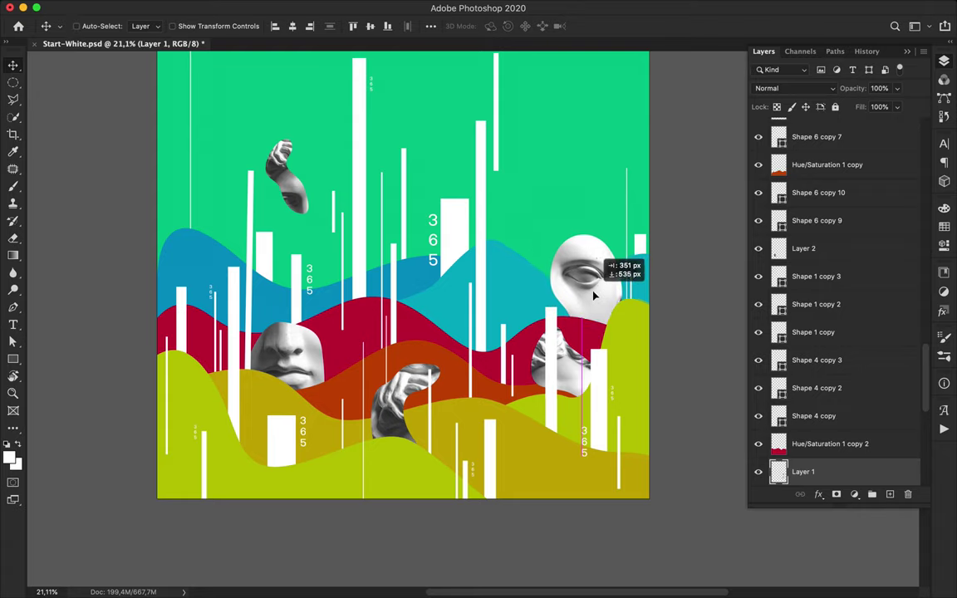
Step: Draw an unfilled 137 pt white bar at the poster's bottom right and stack it directly below Shape 1 copy 7
{"action": "key", "text": "p"}
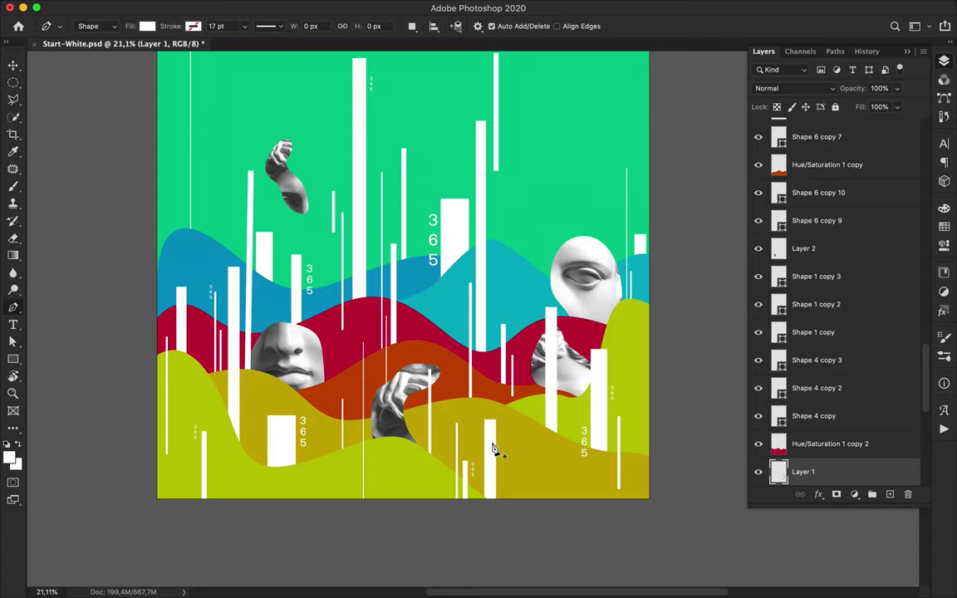
{"action": "key", "text": "a"}
{"action": "left_click", "coordinate": [199, 28]}
{"action": "left_click", "coordinate": [122, 52]}
{"action": "left_click", "coordinate": [245, 27]}
{"action": "left_click", "coordinate": [160, 96]}
{"action": "left_click", "coordinate": [280, 29]}
{"action": "key", "text": "Return"}
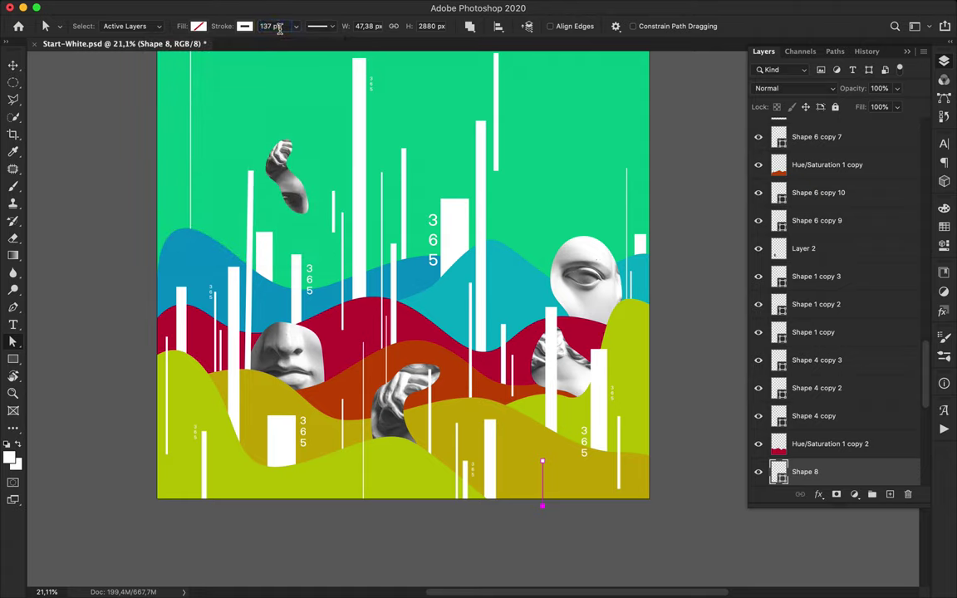
{"action": "key", "text": "v"}
{"action": "left_click_drag", "start_coordinate": [804, 471], "coordinate": [831, 178]}
Step: Draw a short 26 pt vertical line on the mustard wave between the 40 pt bars
{"action": "key", "text": "p"}
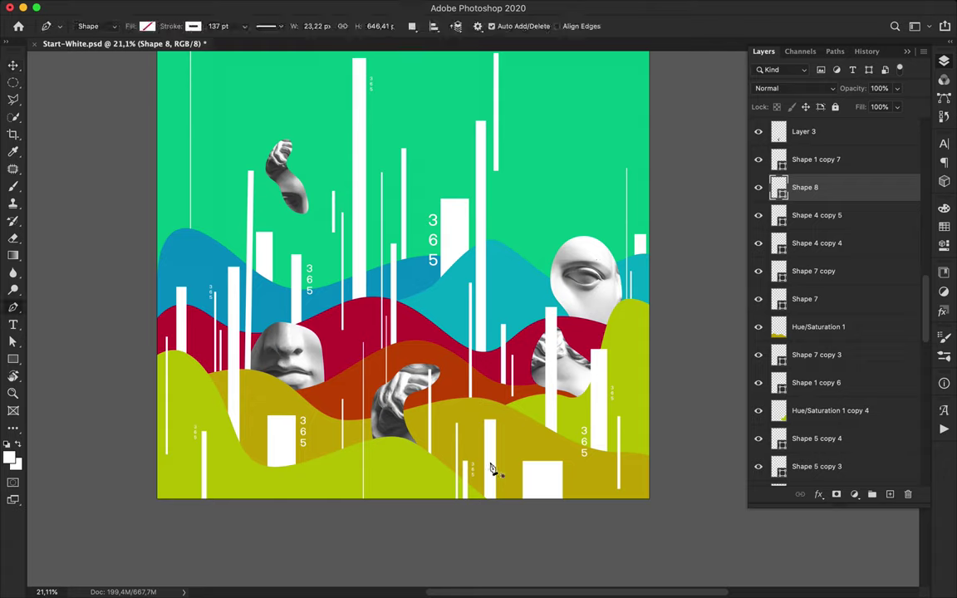
{"action": "left_click", "coordinate": [506, 396]}
{"action": "left_click", "coordinate": [506, 444], "text": "shift"}
{"action": "key", "text": "a"}
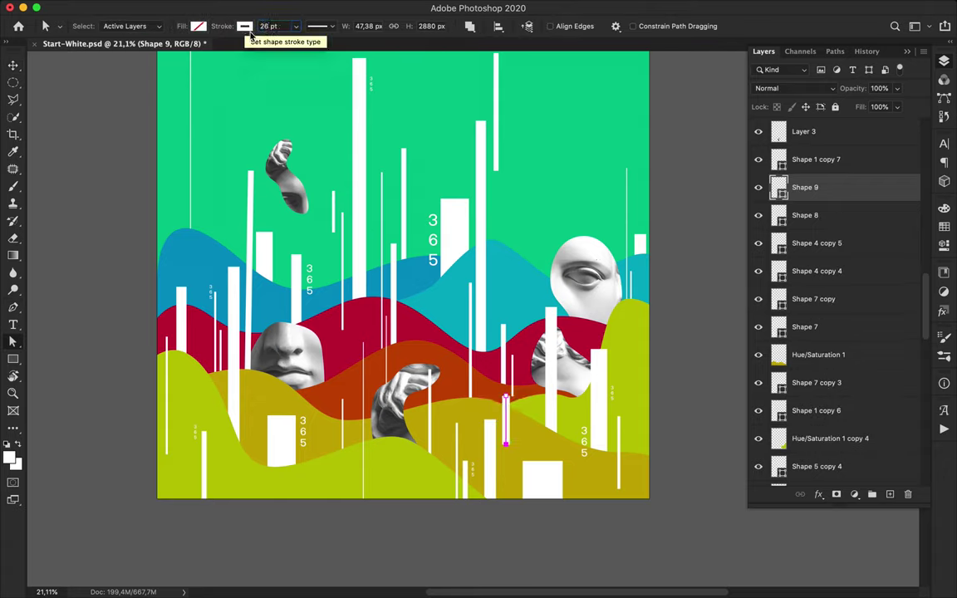
{"action": "key", "text": "v"}
Step: Copy the 26 pt line beside the eye fragment, the floating fragment, the bottom edge and the left lime wave, reordering layers as needed
{"action": "left_click_drag", "start_coordinate": [508, 407], "coordinate": [537, 309]}
{"action": "left_click_drag", "start_coordinate": [537, 309], "coordinate": [376, 498]}
{"action": "left_click_drag", "start_coordinate": [855, 186], "coordinate": [847, 211]}
{"action": "left_click_drag", "start_coordinate": [228, 407], "coordinate": [177, 391]}
{"action": "scroll", "coordinate": [384, 379], "scroll_direction": "up", "scroll_amount": 1}
Step: Draw a white square outline on the cyan wave and place copies around the poster, giving one a 16 pt stroke
{"action": "key", "text": "u"}
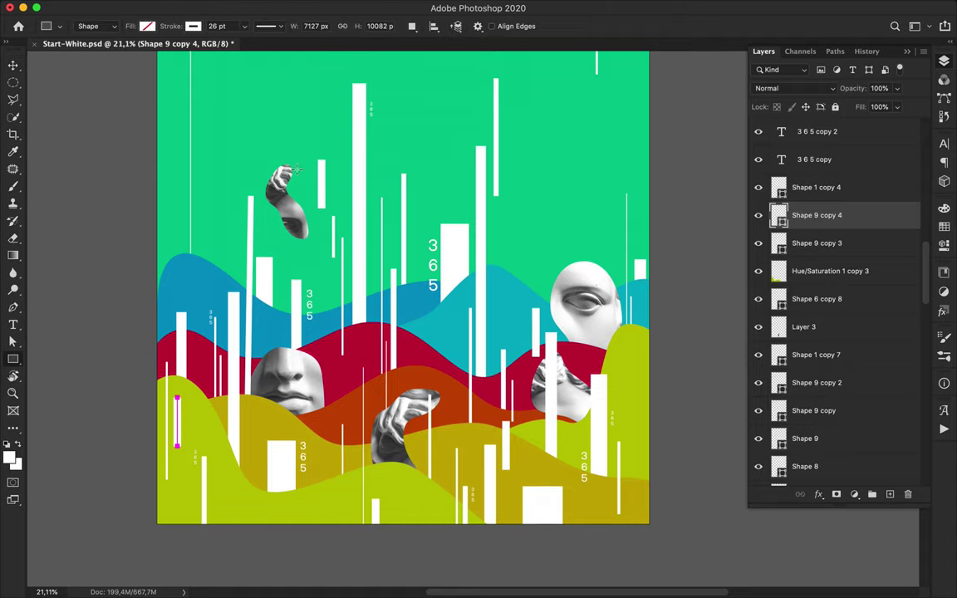
{"action": "mouse_move", "coordinate": [512, 260]}
{"action": "left_mouse_down"}
{"action": "mouse_move", "coordinate": [529, 277]}
{"action": "mouse_move", "coordinate": [516, 306]}
{"action": "left_mouse_up"}
{"action": "key", "text": "v"}
{"action": "mouse_move", "coordinate": [509, 309]}
{"action": "left_mouse_down"}
{"action": "mouse_move", "coordinate": [186, 503]}
{"action": "mouse_move", "coordinate": [297, 246]}
{"action": "mouse_move", "coordinate": [310, 259]}
{"action": "mouse_move", "coordinate": [431, 117]}
{"action": "left_mouse_up"}
{"action": "key", "text": "a"}
{"action": "double_click", "coordinate": [273, 26]}
{"action": "type", "text": "16"}
{"action": "key", "text": "Return"}
Step: Add more square outline copies across the sky and waves, setting the upper-right sky copy's stroke to 6 pt
{"action": "key", "text": "v"}
{"action": "mouse_move", "coordinate": [440, 181]}
{"action": "left_mouse_down"}
{"action": "mouse_move", "coordinate": [429, 504]}
{"action": "mouse_move", "coordinate": [403, 504]}
{"action": "mouse_move", "coordinate": [640, 406]}
{"action": "mouse_move", "coordinate": [588, 520]}
{"action": "mouse_move", "coordinate": [595, 519]}
{"action": "mouse_move", "coordinate": [172, 222]}
{"action": "mouse_move", "coordinate": [536, 261]}
{"action": "mouse_move", "coordinate": [555, 243]}
{"action": "mouse_move", "coordinate": [547, 125]}
{"action": "left_mouse_up"}
{"action": "key", "text": "a"}
{"action": "key", "text": "Return"}
{"action": "key", "text": "v"}
{"action": "key", "text": "u"}
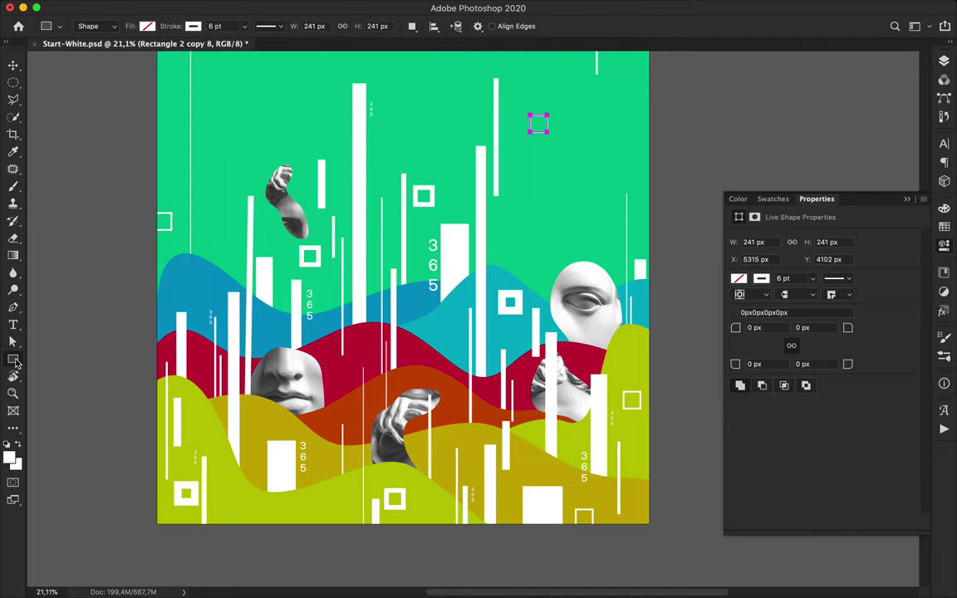
Step: Draw a 310 px white circle outline with the Ellipse tool and place it among the bars
{"action": "left_click", "coordinate": [16, 363]}
{"action": "left_click", "coordinate": [16, 365]}
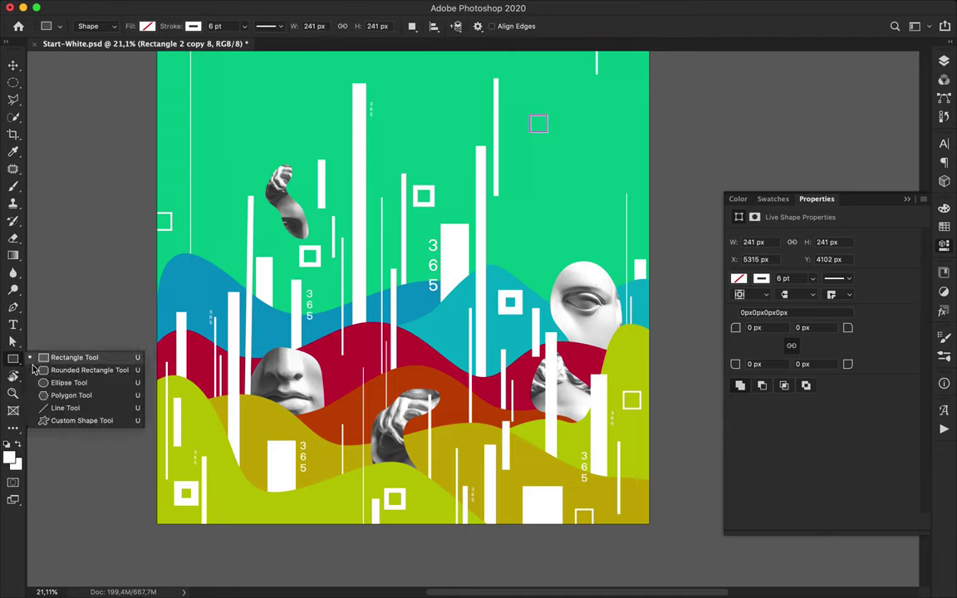
{"action": "left_click", "coordinate": [62, 345]}
{"action": "mouse_move", "coordinate": [221, 280]}
{"action": "left_mouse_down"}
{"action": "mouse_move", "coordinate": [444, 381]}
{"action": "mouse_move", "coordinate": [447, 519]}
{"action": "mouse_move", "coordinate": [573, 241]}
{"action": "mouse_move", "coordinate": [539, 203]}
{"action": "mouse_move", "coordinate": [660, 240]}
{"action": "mouse_move", "coordinate": [662, 314]}
{"action": "mouse_move", "coordinate": [442, 343]}
{"action": "mouse_move", "coordinate": [241, 496]}
{"action": "left_mouse_up"}
{"action": "key", "text": "v"}
{"action": "key", "text": "a"}
{"action": "key", "text": "Return"}
Step: Scatter circle outline copies over the sky and waves with varied strokes, setting the lower-left wave copy to 26 pt
{"action": "key", "text": "v"}
{"action": "mouse_move", "coordinate": [318, 405]}
{"action": "left_mouse_down"}
{"action": "mouse_move", "coordinate": [335, 339]}
{"action": "mouse_move", "coordinate": [594, 241]}
{"action": "mouse_move", "coordinate": [280, 147]}
{"action": "mouse_move", "coordinate": [454, 438]}
{"action": "mouse_move", "coordinate": [327, 499]}
{"action": "left_mouse_up"}
{"action": "key", "text": "a"}
{"action": "left_click", "coordinate": [286, 27]}
{"action": "key", "text": "shift+Up"}
{"action": "key", "text": "Return"}
{"action": "key", "text": "v"}
Step: Duplicate the 365 label above the mouth fragment onto the left lime wave
{"action": "key", "text": "super+0"}
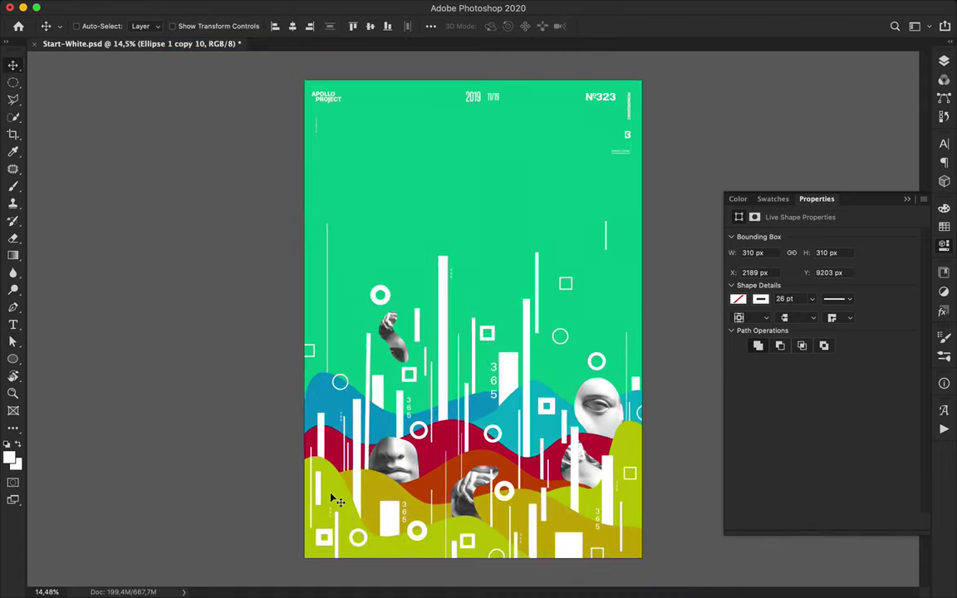
{"action": "scroll", "coordinate": [419, 341], "scroll_direction": "down", "scroll_amount": 1}
{"action": "scroll", "coordinate": [419, 340], "scroll_direction": "up", "scroll_amount": 4}
{"action": "scroll", "coordinate": [414, 336], "scroll_direction": "down", "scroll_amount": 5}
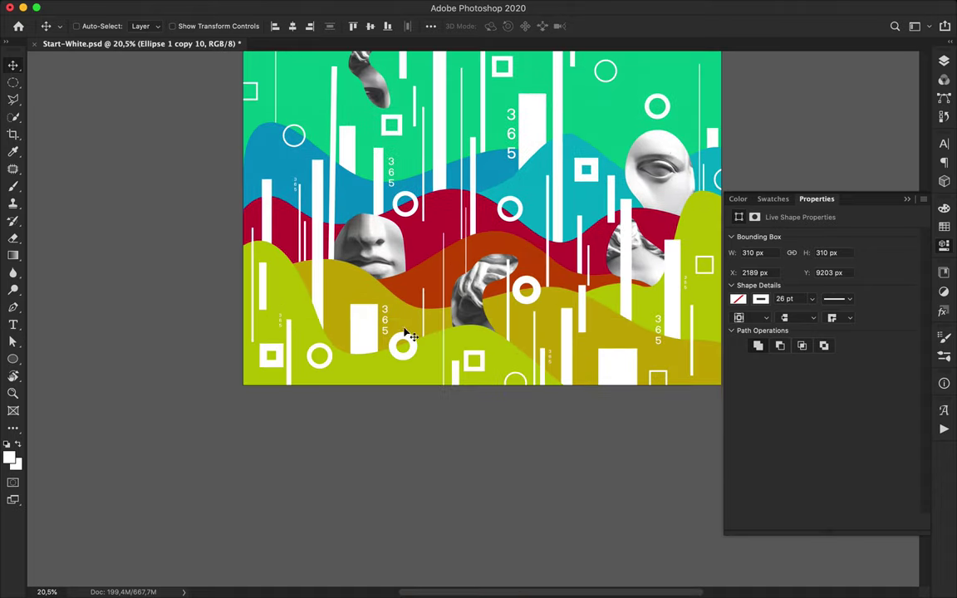
{"action": "left_click", "coordinate": [398, 187], "text": "super"}
{"action": "left_click", "coordinate": [389, 181], "text": "super"}
{"action": "left_click_drag", "start_coordinate": [389, 180], "coordinate": [296, 316]}
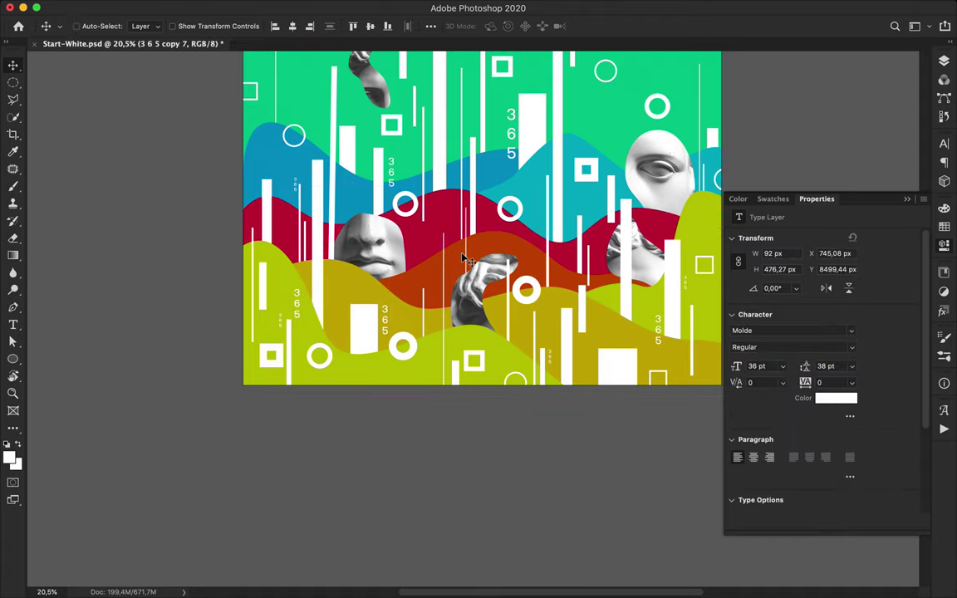
Step: Duplicate the thin line at the poster's centre slightly higher and stack the copy directly above Shape 7
{"action": "left_click", "coordinate": [446, 246]}
{"action": "left_click_drag", "start_coordinate": [445, 250], "coordinate": [443, 220]}
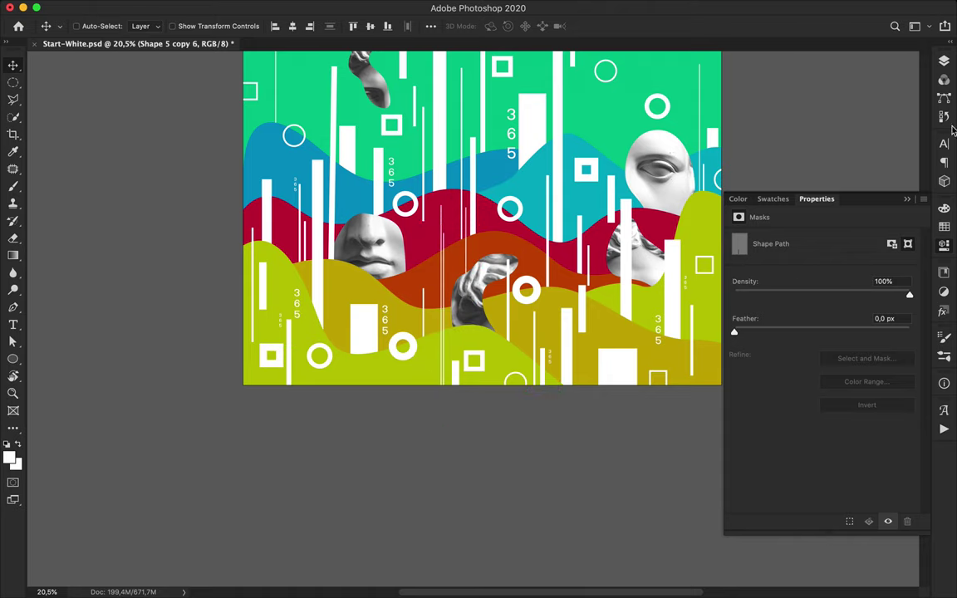
{"action": "key", "text": "F7"}
{"action": "scroll", "coordinate": [870, 241], "scroll_direction": "down", "scroll_amount": 10}
{"action": "scroll", "coordinate": [870, 241], "scroll_direction": "up", "scroll_amount": 20}
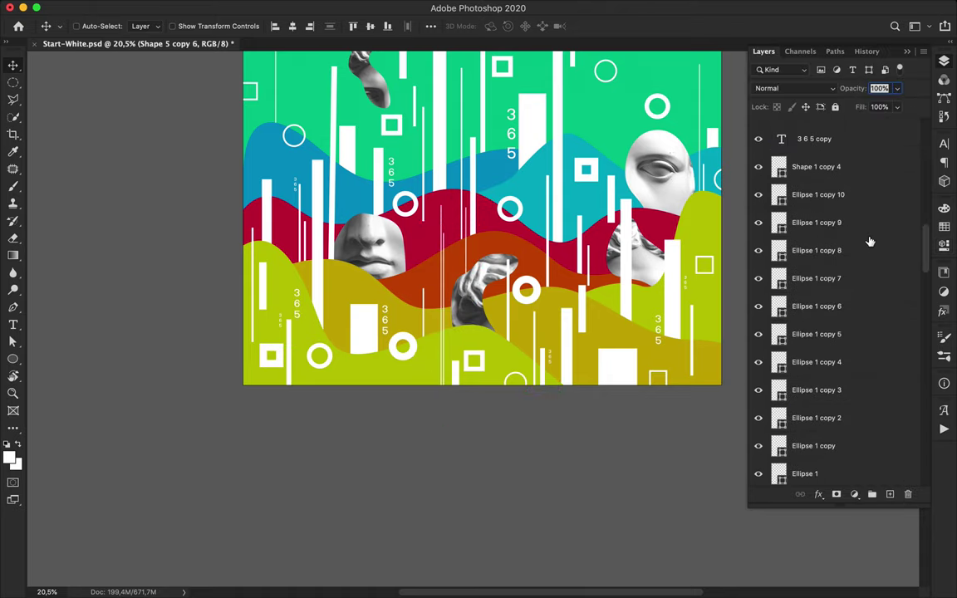
{"action": "left_click_drag", "start_coordinate": [843, 150], "coordinate": [841, 371]}
Step: Copy the thin line to the lower lime wave, stack it directly above Shape 9 copy 3 and thicken its stroke
{"action": "left_click_drag", "start_coordinate": [445, 231], "coordinate": [420, 291]}
{"action": "left_click_drag", "start_coordinate": [864, 339], "coordinate": [818, 166]}
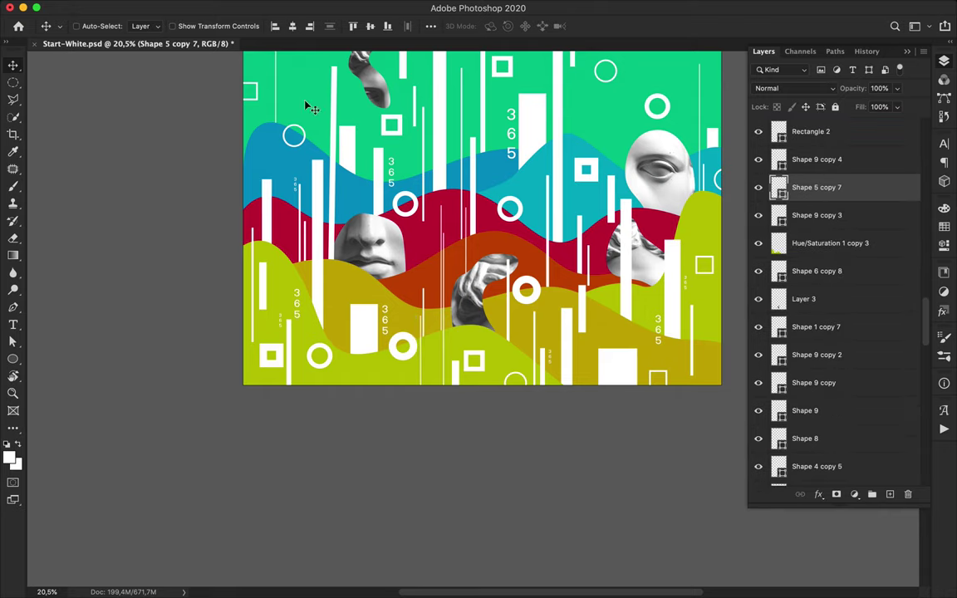
{"action": "key", "text": "a"}
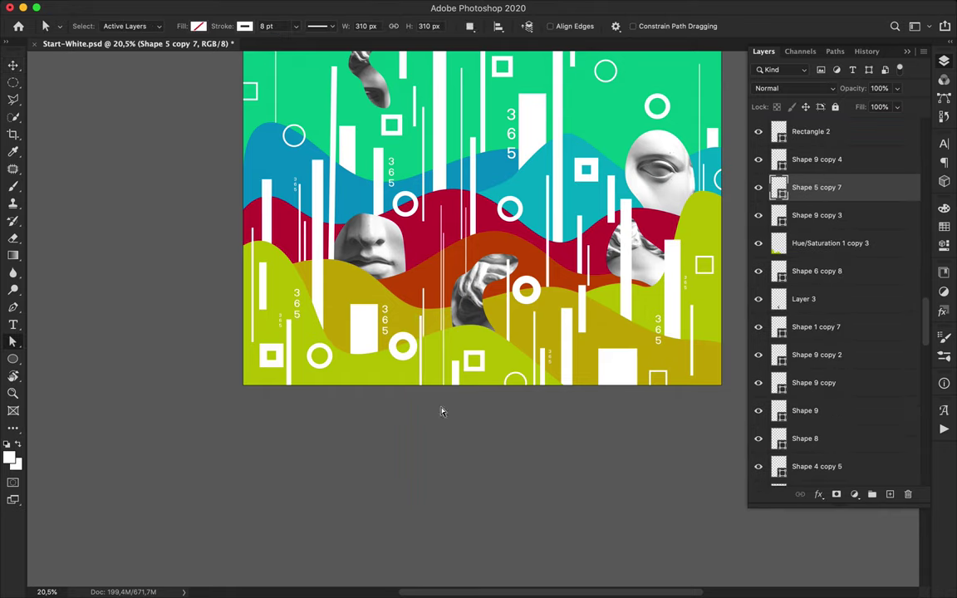
{"action": "key", "text": "v"}
Step: Spread 8 pt line copies over the bottom edge, right lime wave, centre and left blue wave, some directly above Hue/Saturation 1 copy 4
{"action": "left_click_drag", "start_coordinate": [288, 448], "coordinate": [282, 457]}
{"action": "left_click_drag", "start_coordinate": [602, 380], "coordinate": [707, 369]}
{"action": "left_click_drag", "start_coordinate": [862, 196], "coordinate": [822, 150]}
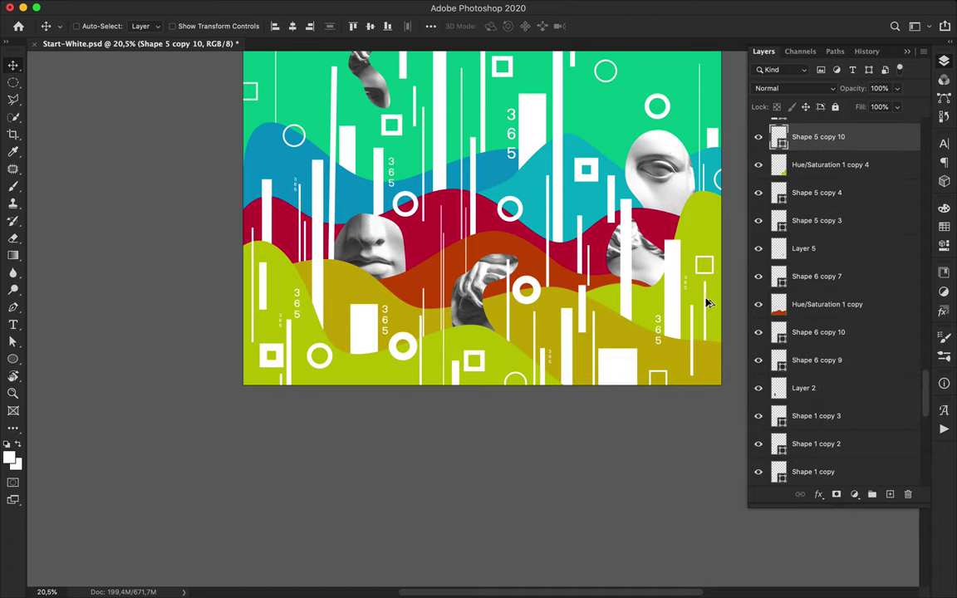
{"action": "left_click_drag", "start_coordinate": [708, 304], "coordinate": [311, 204]}
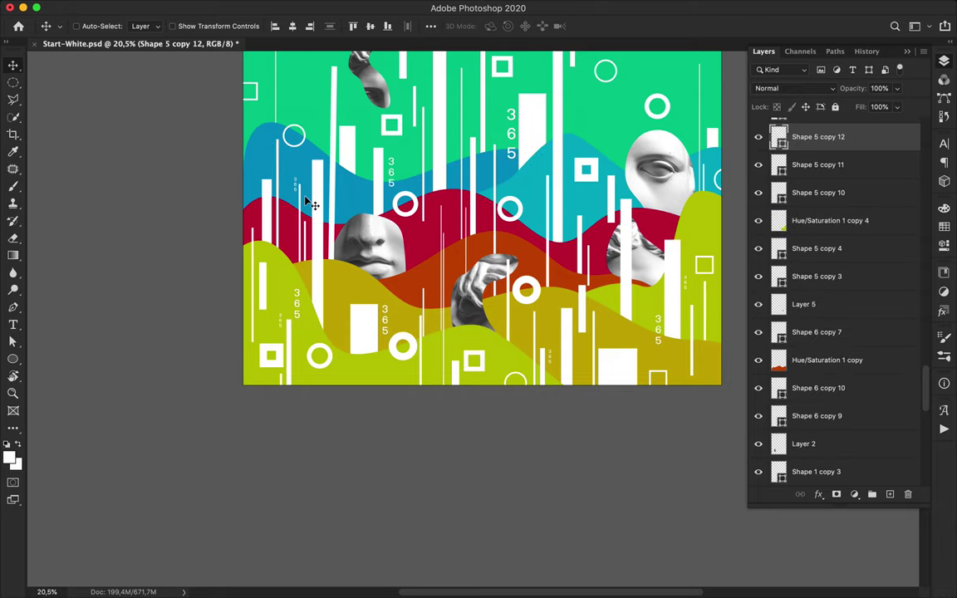
Step: Draw a 28 pt vertical line left of the wide lower-left bar and stack it directly above Hue/Saturation 1
{"action": "key", "text": "p"}
{"action": "left_click", "coordinate": [338, 281]}
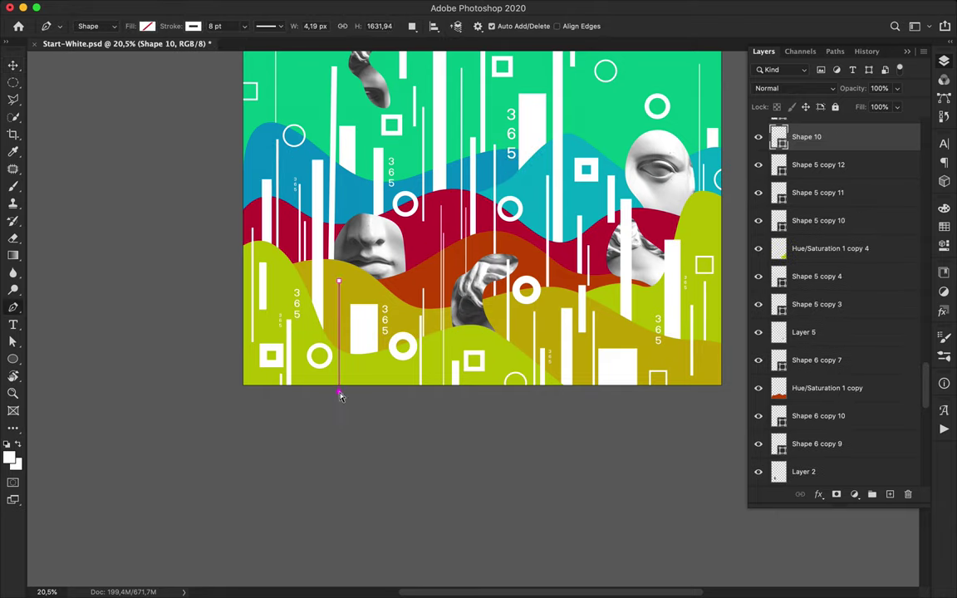
{"action": "type", "text": "a1"}
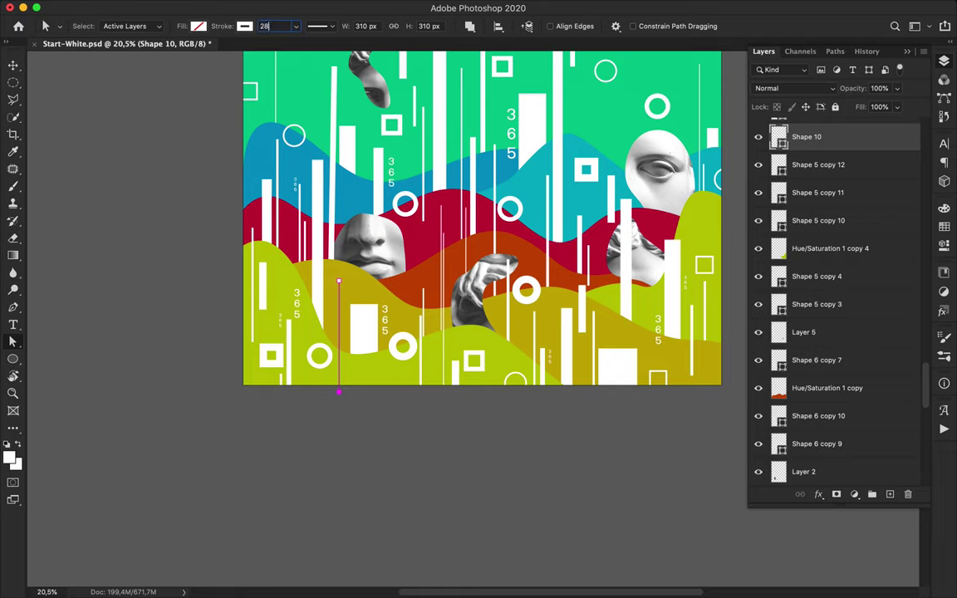
{"action": "type", "text": "v"}
{"action": "scroll", "coordinate": [780, 324], "scroll_direction": "up", "scroll_amount": 3}
{"action": "left_click_drag", "start_coordinate": [778, 331], "coordinate": [824, 240]}
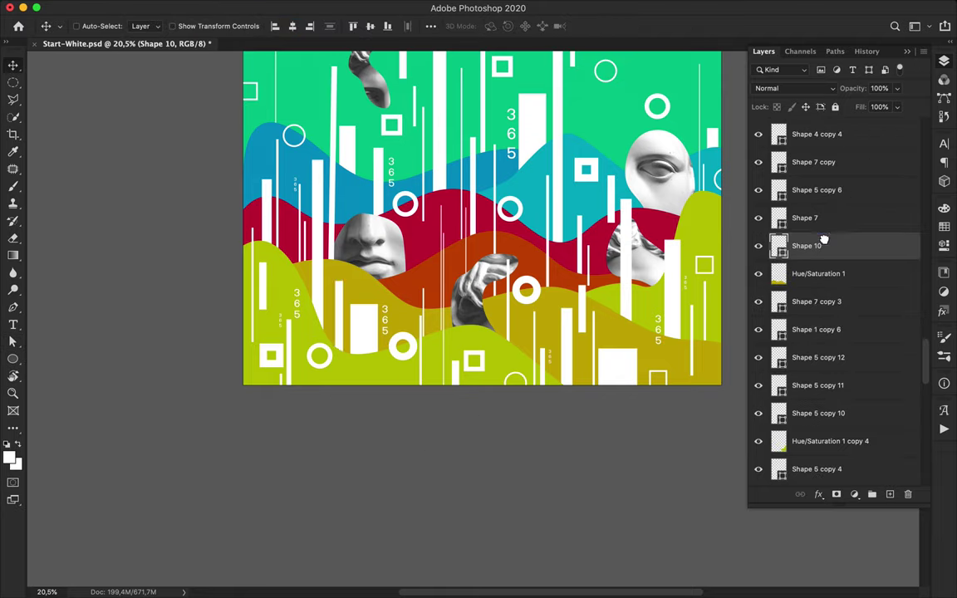
Step: Draw a long 8 pt vertical line along the mouth fragment's left side, down behind the front lime wave
{"action": "key", "text": "p"}
{"action": "key", "text": "a"}
{"action": "key", "text": "p"}
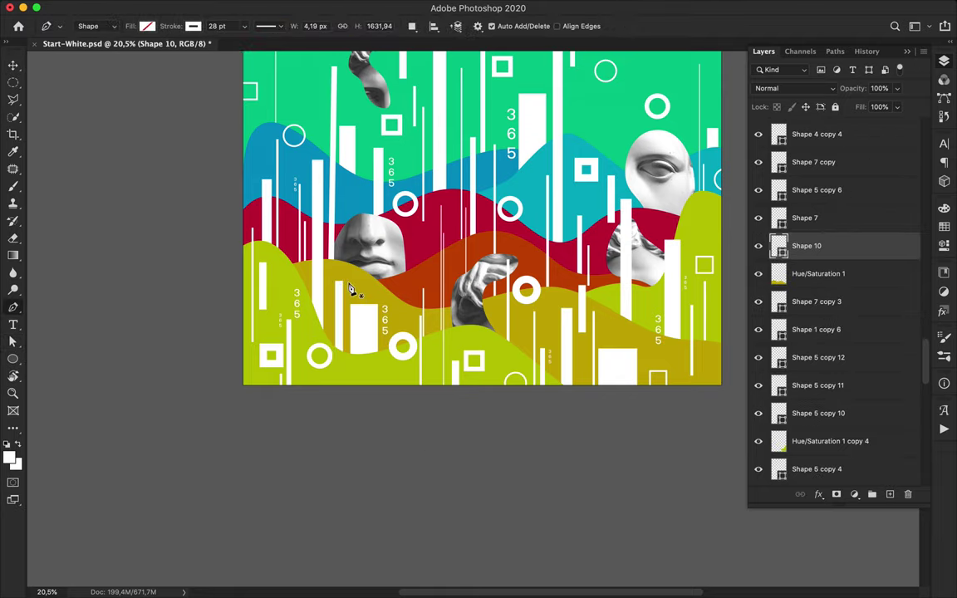
{"action": "left_click", "coordinate": [348, 191]}
{"action": "left_click", "coordinate": [348, 405], "text": "shift"}
{"action": "key", "text": "a"}
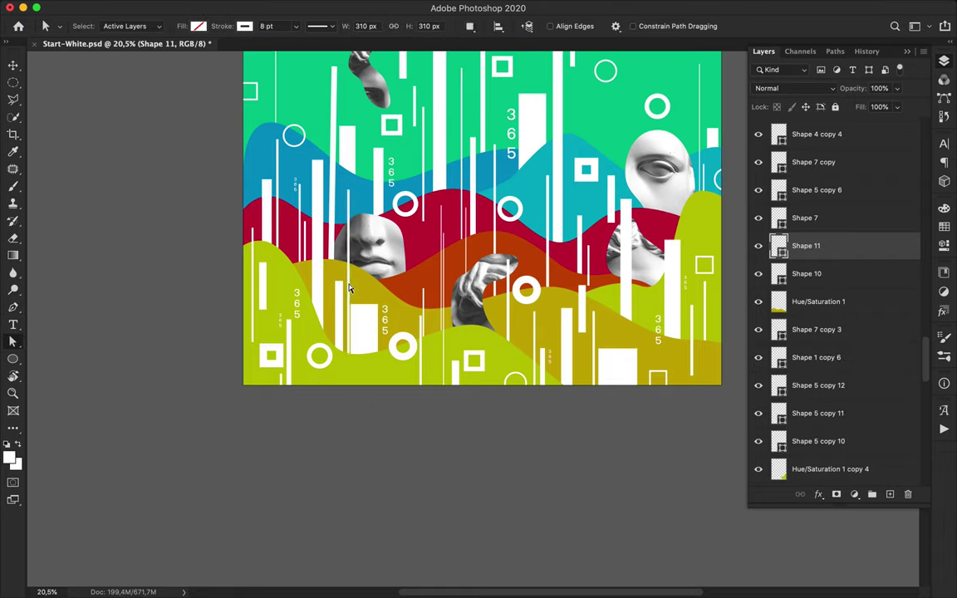
{"action": "key", "text": "v"}
Step: Draw a 149 px circle outline on the lime wave below the wide lower-left bar
{"action": "left_click", "coordinate": [618, 373]}
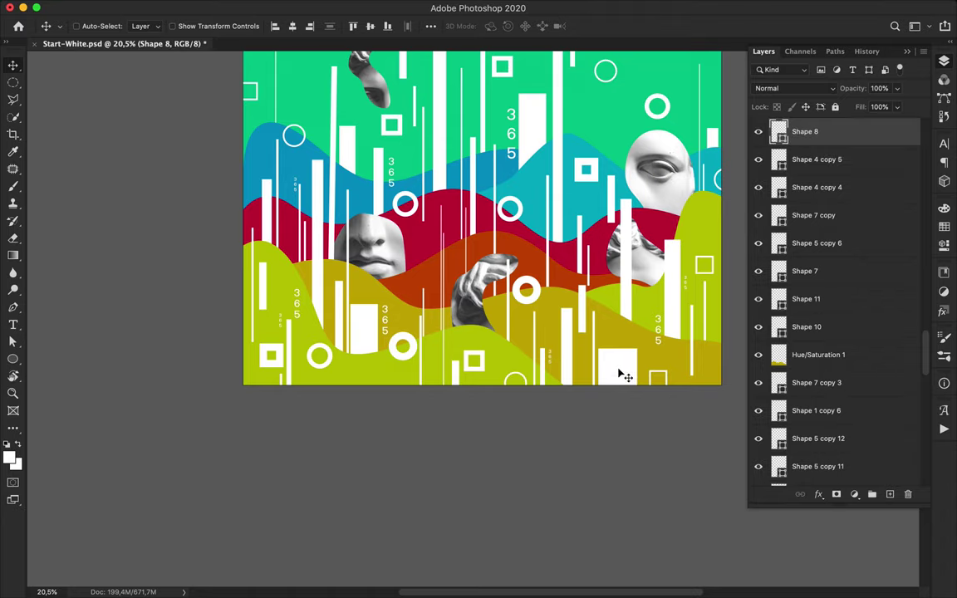
{"action": "key", "text": "m"}
{"action": "left_click", "coordinate": [13, 358]}
{"action": "left_click", "coordinate": [66, 386]}
{"action": "left_click", "coordinate": [356, 366]}
{"action": "left_click", "coordinate": [428, 324]}
{"action": "left_click_drag", "start_coordinate": [356, 365], "coordinate": [376, 378]}
{"action": "key", "text": "v"}
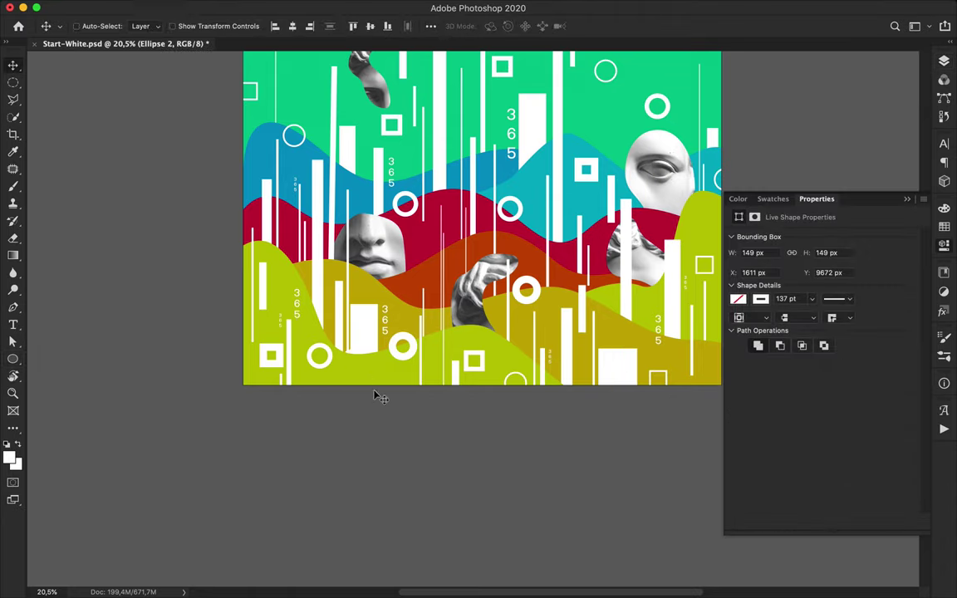
Step: Set the small circle's stroke to 7 pt and stack it directly above Ellipse 1 copy 3
{"action": "key", "text": "a"}
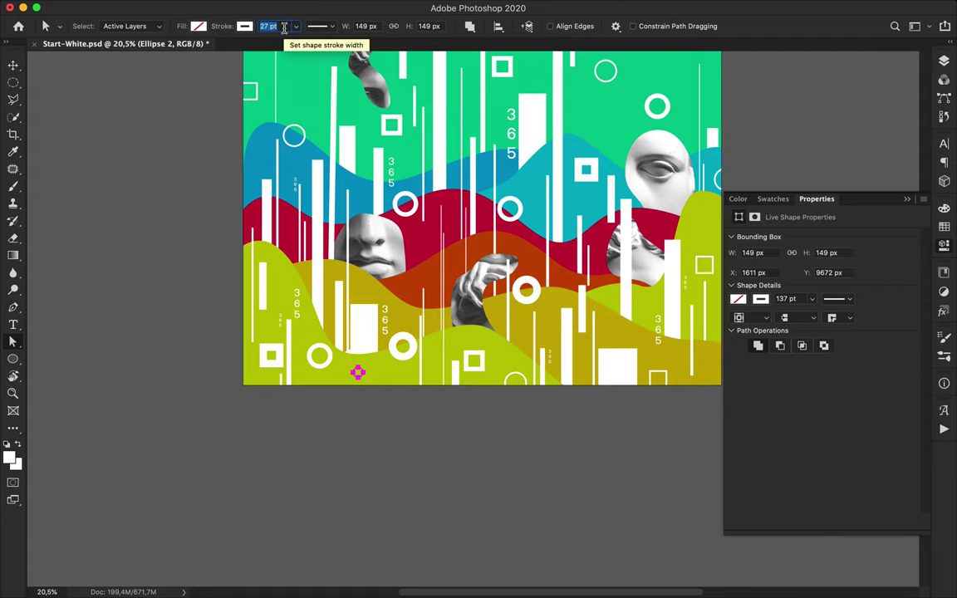
{"action": "left_click", "coordinate": [944, 59]}
{"action": "left_click_drag", "start_coordinate": [849, 133], "coordinate": [830, 177]}
{"action": "key", "text": "v"}
Step: Copy the small circle onto the right red wave, beside the floating fragment, into the upper sky and above the eye fragment
{"action": "left_click_drag", "start_coordinate": [361, 375], "coordinate": [359, 118]}
{"action": "scroll", "coordinate": [400, 188], "scroll_direction": "up", "scroll_amount": 3}
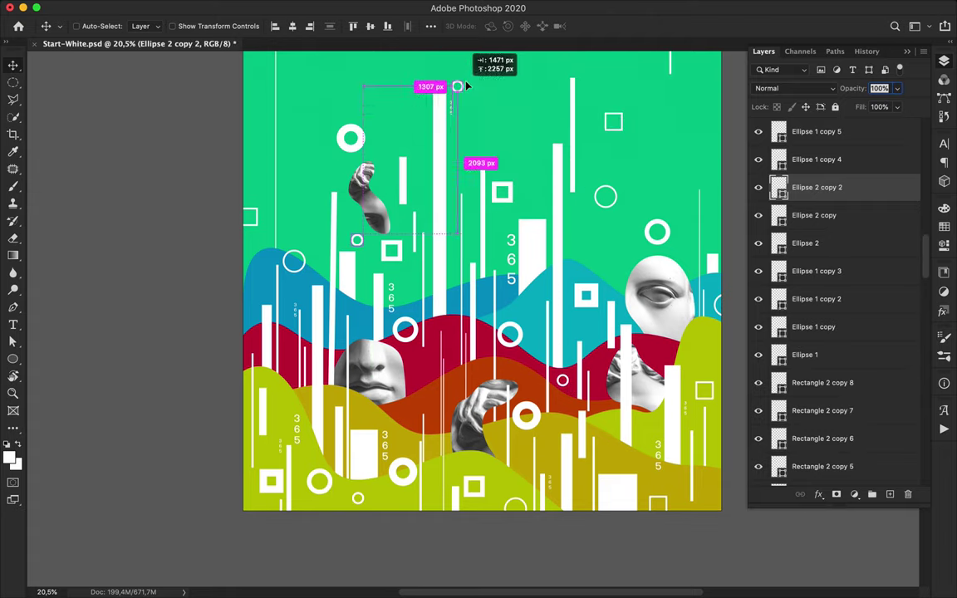
{"action": "left_click_drag", "start_coordinate": [467, 85], "coordinate": [483, 67]}
{"action": "scroll", "coordinate": [470, 182], "scroll_direction": "up", "scroll_amount": 4}
{"action": "left_click_drag", "start_coordinate": [378, 118], "coordinate": [686, 383]}
{"action": "scroll", "coordinate": [686, 384], "scroll_direction": "down", "scroll_amount": 3}
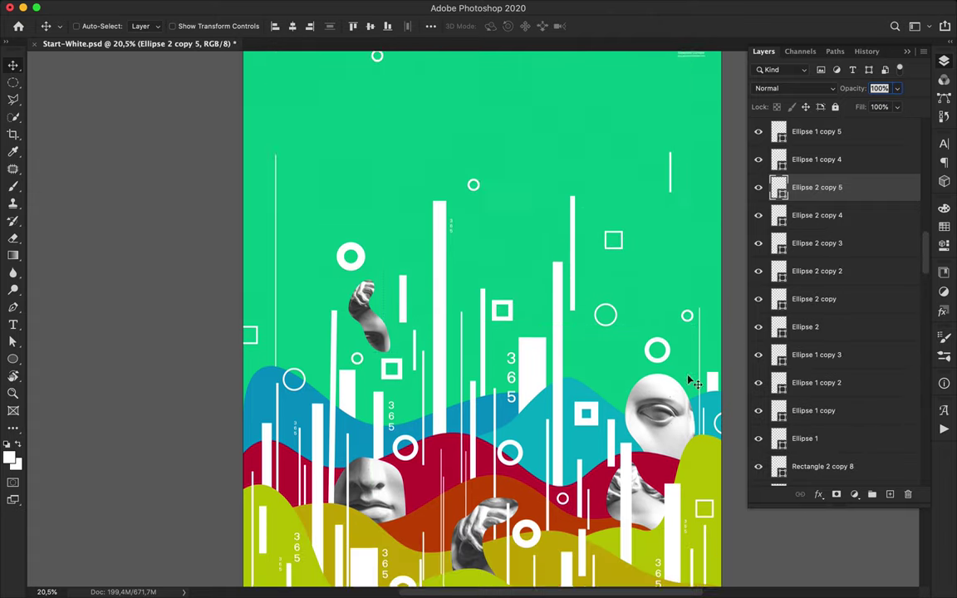
Step: Add small circle copies on the left blue wave, the left red wave, the orange wave and the lower-right mustard wave
{"action": "scroll", "coordinate": [673, 388], "scroll_direction": "down", "scroll_amount": 1}
{"action": "left_click_drag", "start_coordinate": [647, 284], "coordinate": [307, 407]}
{"action": "left_click_drag", "start_coordinate": [274, 360], "coordinate": [275, 360]}
{"action": "left_click_drag", "start_coordinate": [275, 360], "coordinate": [435, 448]}
Step: Draw a 152 px white square outline with a 7 pt stroke on the lower lime wave
{"action": "left_click", "coordinate": [10, 362]}
{"action": "left_click_drag", "start_coordinate": [10, 366], "coordinate": [58, 320]}
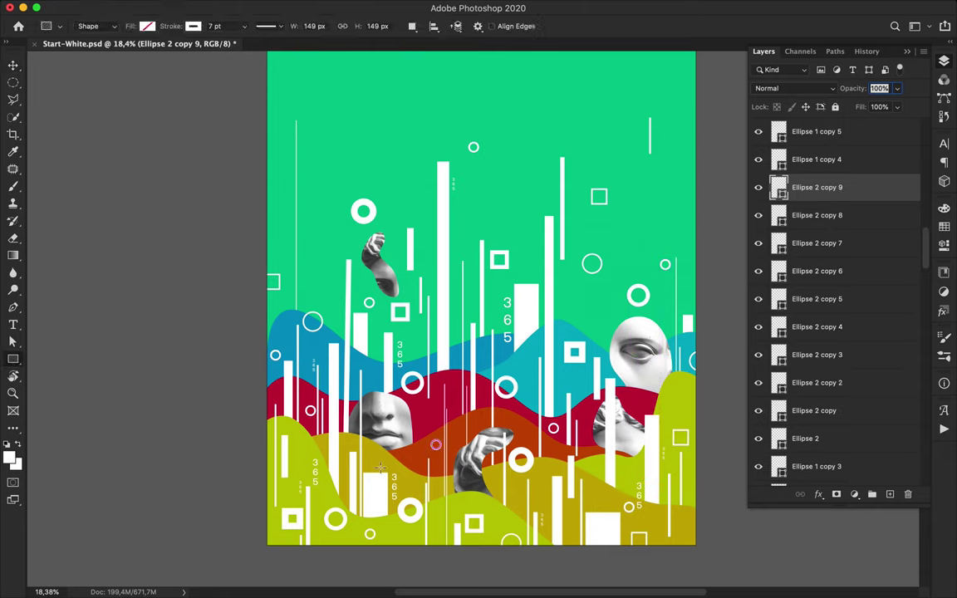
{"action": "mouse_move", "coordinate": [417, 439]}
{"action": "left_mouse_down"}
{"action": "mouse_move", "coordinate": [425, 447]}
{"action": "mouse_move", "coordinate": [417, 486]}
{"action": "mouse_move", "coordinate": [390, 543]}
{"action": "left_mouse_up"}
Step: Copy the small square outline across the colour waves, beside the floating fragment, at the right edge and into the upper sky
{"action": "key", "text": "v"}
{"action": "left_click_drag", "start_coordinate": [390, 542], "coordinate": [397, 226]}
{"action": "left_click_drag", "start_coordinate": [357, 261], "coordinate": [687, 311]}
{"action": "left_click_drag", "start_coordinate": [490, 390], "coordinate": [432, 351]}
{"action": "scroll", "coordinate": [595, 336], "scroll_direction": "up", "scroll_amount": 3}
{"action": "scroll", "coordinate": [604, 321], "scroll_direction": "down", "scroll_amount": 4}
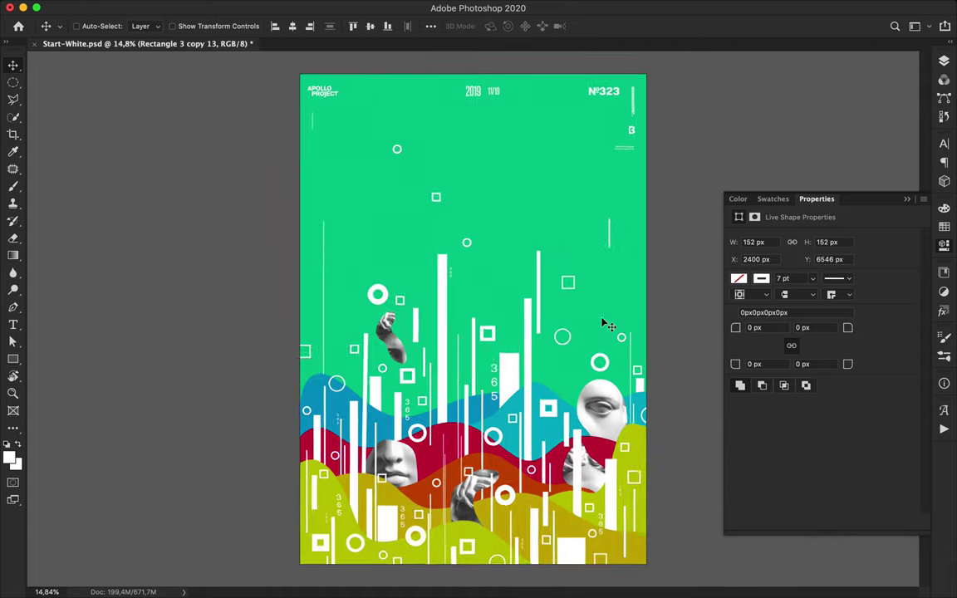
Step: Draw a short vertical white line with the Pen tool, crossing the poster's bottom edge on the lime wave
{"action": "scroll", "coordinate": [426, 491], "scroll_direction": "up", "scroll_amount": 2}
{"action": "key", "text": "p"}
{"action": "left_click", "coordinate": [408, 561]}
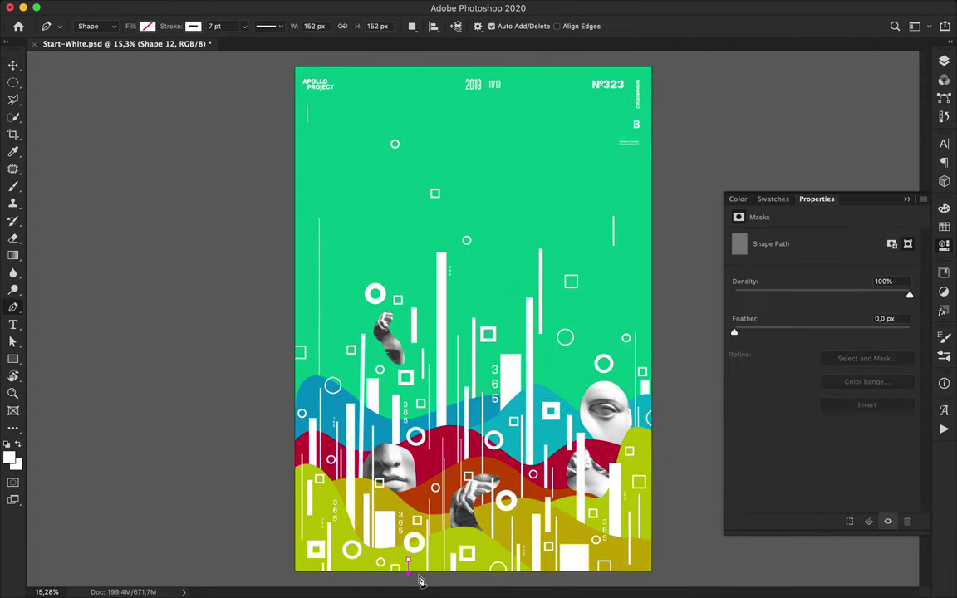
{"action": "key", "text": "v"}
{"action": "key", "text": "a"}
Step: Copy the short line along the poster's bottom edge to the lower-right corner and the lower-left lime wave, varying its stroke width
{"action": "left_click_drag", "start_coordinate": [593, 569], "coordinate": [642, 571]}
{"action": "key", "text": "v"}
{"action": "key", "text": "a"}
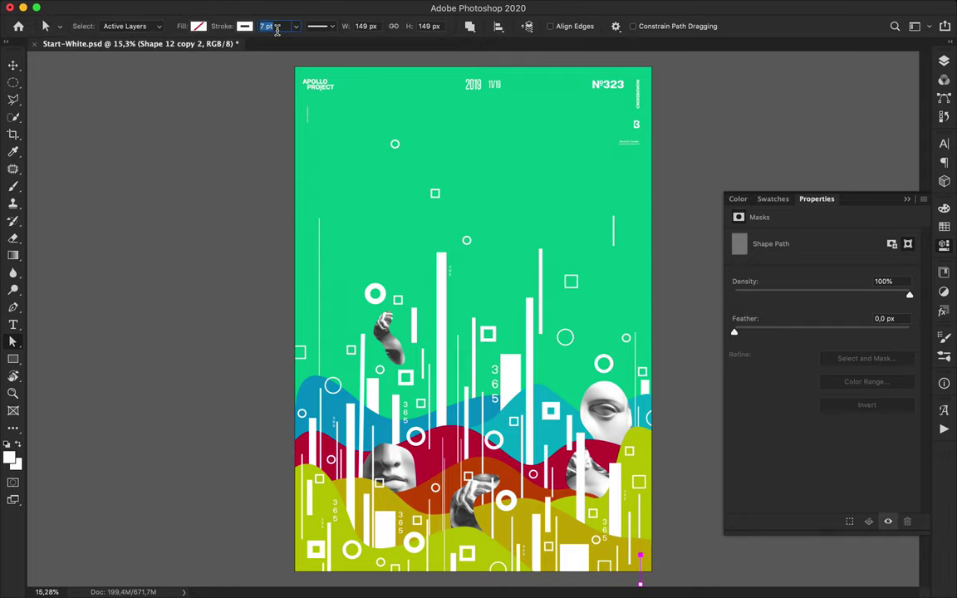
{"action": "key", "text": "v"}
{"action": "left_click_drag", "start_coordinate": [642, 556], "coordinate": [365, 573]}
{"action": "scroll", "coordinate": [515, 361], "scroll_direction": "down", "scroll_amount": 1}
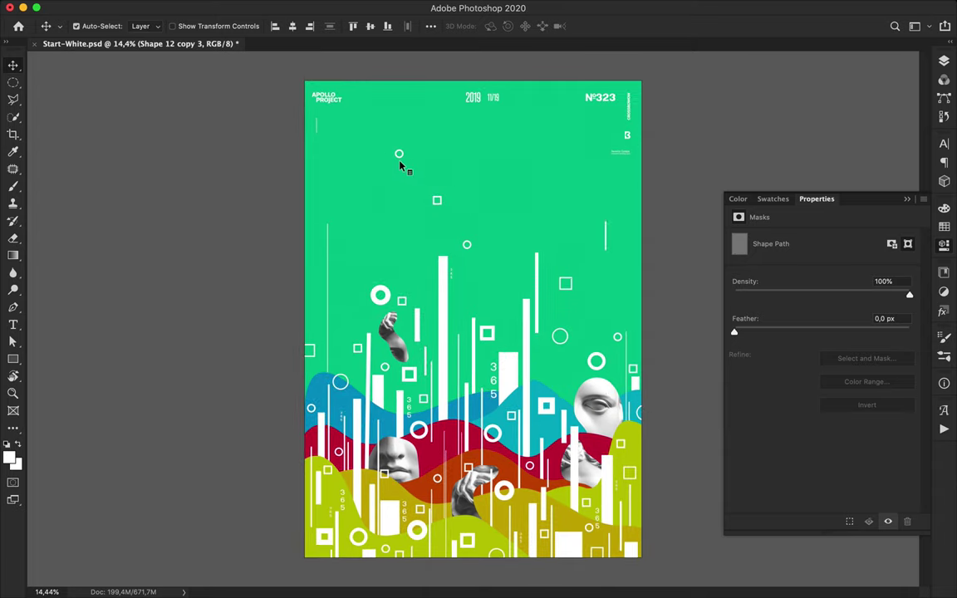
Step: Lower the small sky square to just beside the tallest bar and raise the central small circle above it
{"action": "left_click_drag", "start_coordinate": [437, 209], "coordinate": [467, 220]}
{"action": "left_click", "coordinate": [467, 248]}
{"action": "key", "text": "t"}
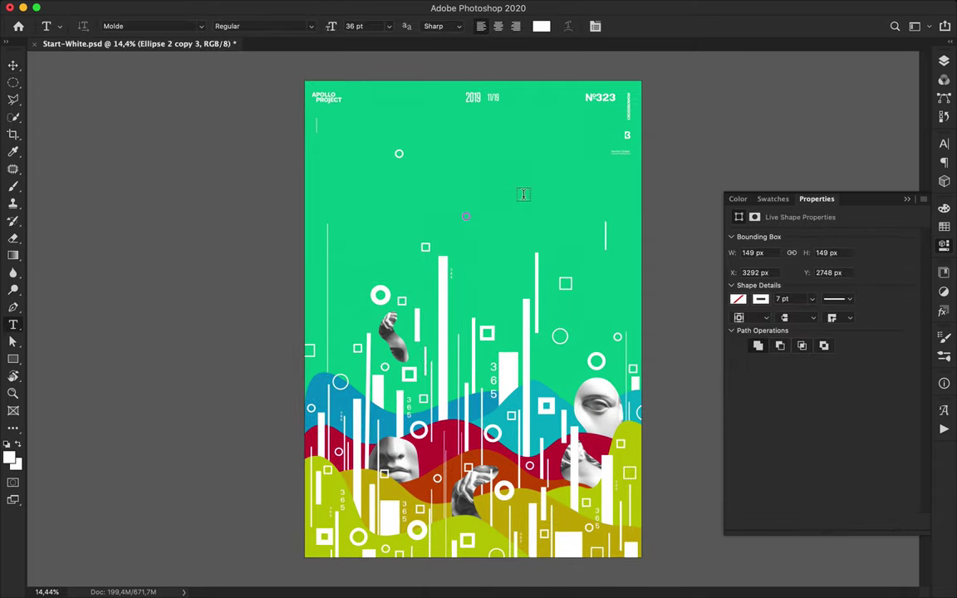
{"action": "key", "text": "v"}
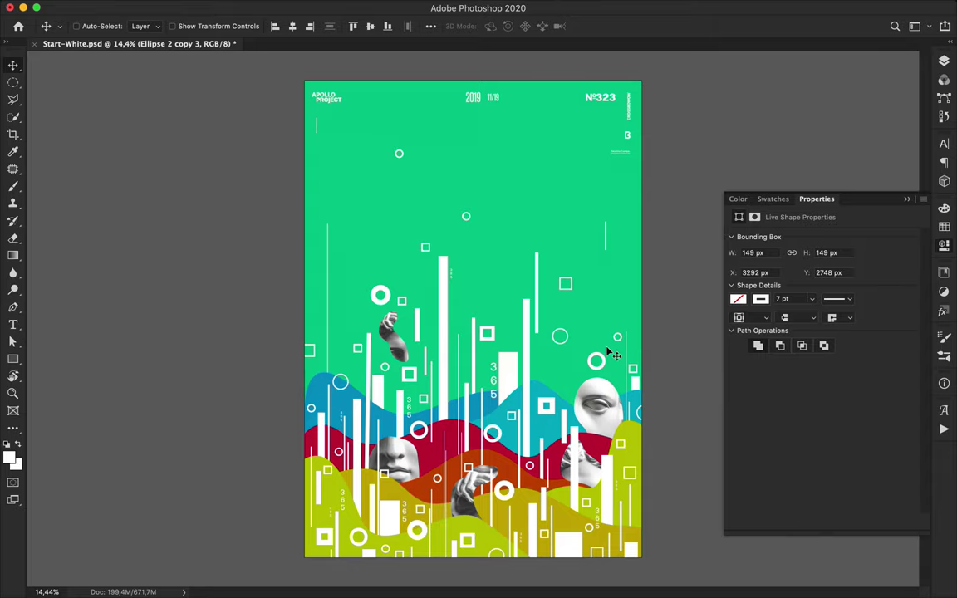
Step: Show the Levels 1 statue layer and trace a wavy path around the statue's eyes and the hair on its right side
{"action": "left_click", "coordinate": [944, 63]}
{"action": "scroll", "coordinate": [849, 208], "scroll_direction": "down", "scroll_amount": 10}
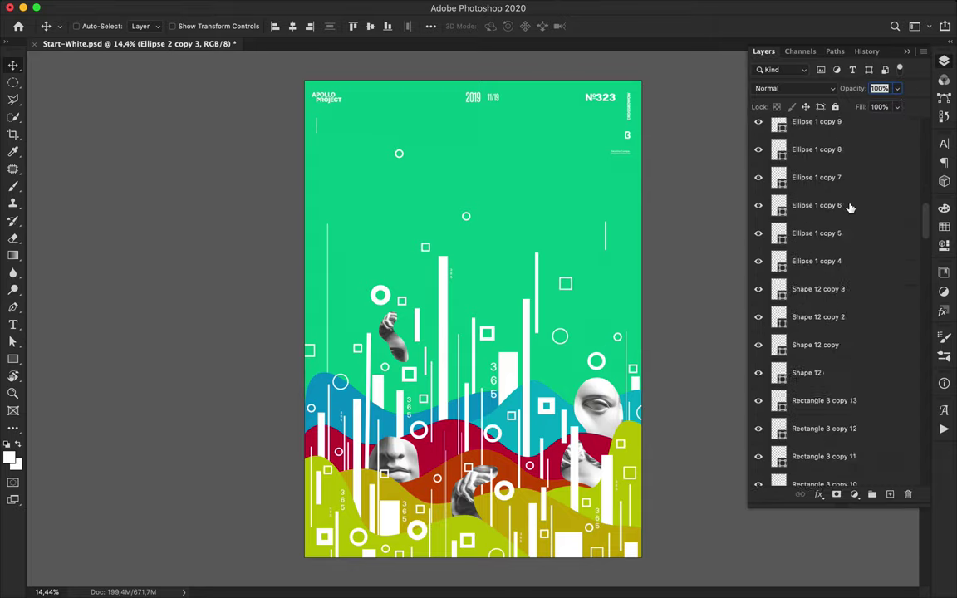
{"action": "scroll", "coordinate": [849, 207], "scroll_direction": "down", "scroll_amount": 15}
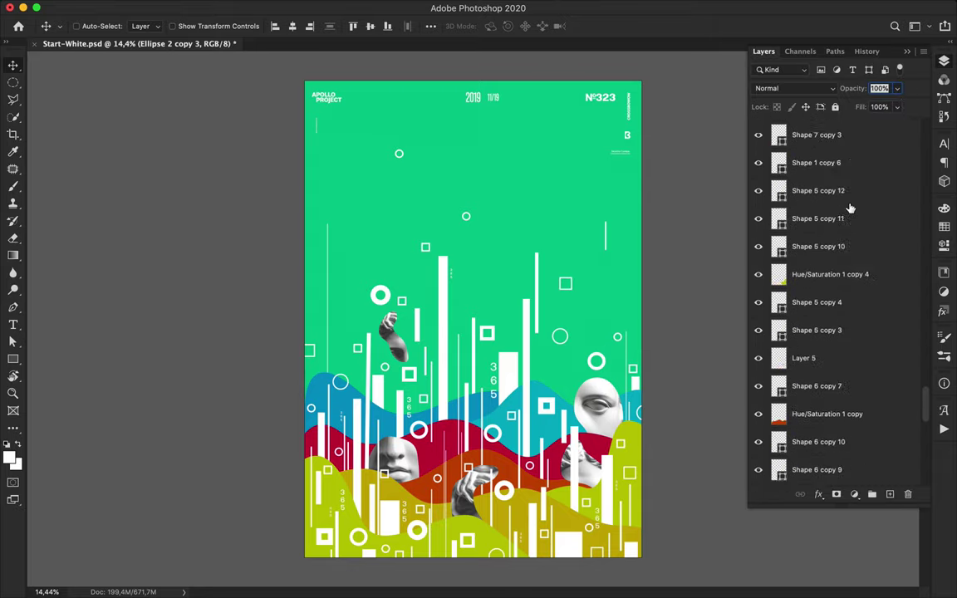
{"action": "left_click", "coordinate": [785, 444]}
{"action": "left_click", "coordinate": [758, 443]}
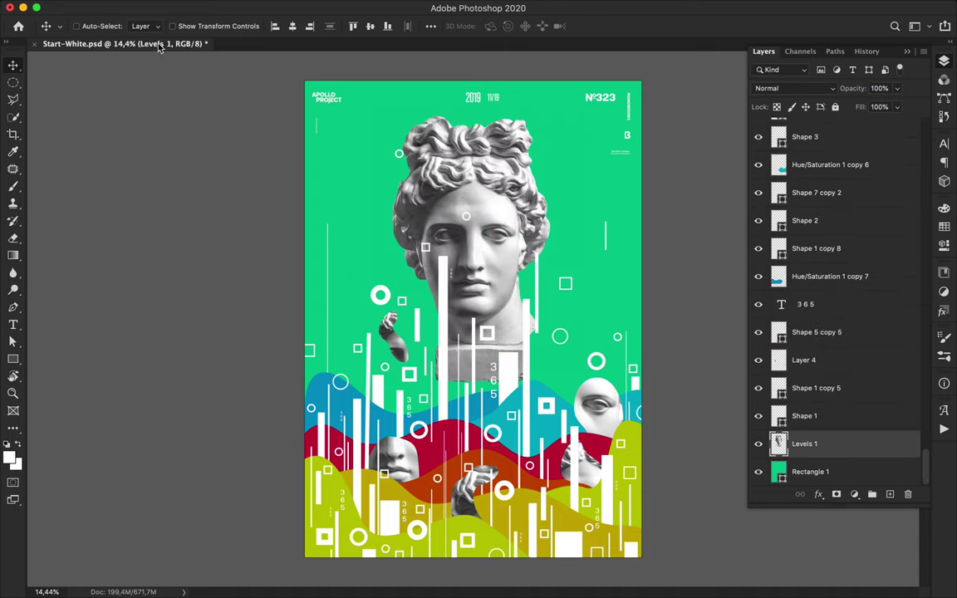
{"action": "key", "text": "p"}
{"action": "left_click_drag", "start_coordinate": [438, 215], "coordinate": [412, 236]}
{"action": "key", "text": "super+z"}
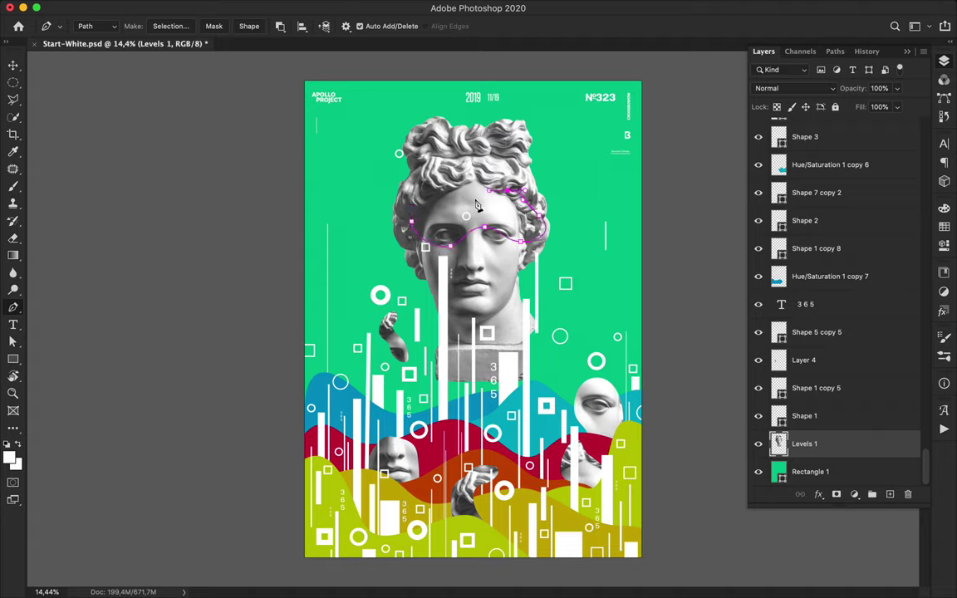
Step: Turn the path into an inverted selection, copy the eye-and-hair fragment to a new layer below the head and hide Levels 1
{"action": "left_click", "coordinate": [188, 30]}
{"action": "key", "text": "Return"}
{"action": "key", "text": "super+shift+i"}
{"action": "key", "text": "super+j"}
{"action": "key", "text": "v"}
{"action": "left_click_drag", "start_coordinate": [484, 250], "coordinate": [480, 301]}
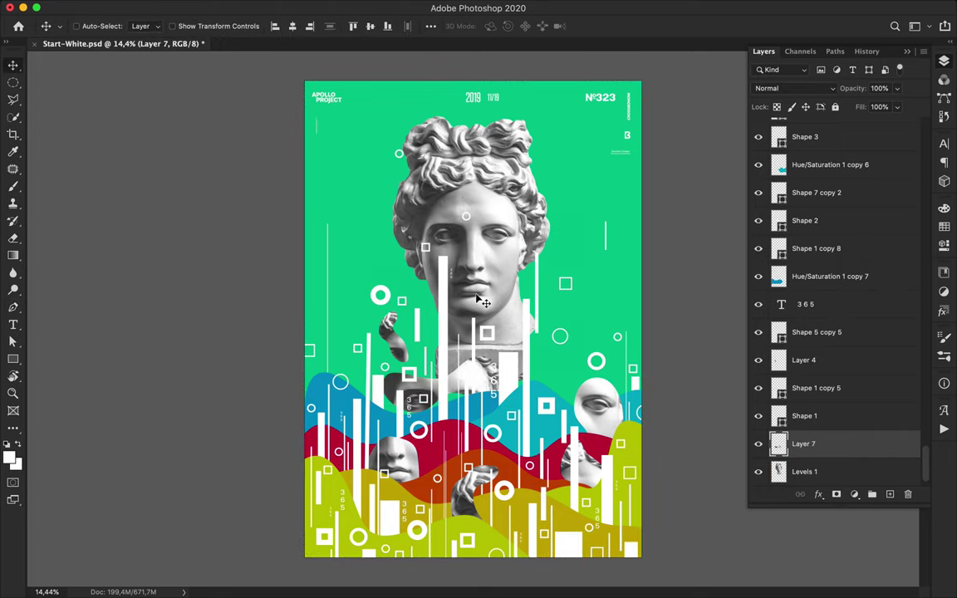
{"action": "scroll", "coordinate": [831, 398], "scroll_direction": "down", "scroll_amount": 1}
{"action": "left_click", "coordinate": [759, 444]}
Step: Place the eye-and-hair fragment on the lower-left lime wave, above Hue/Saturation 1 copy 3, and copy it to the lower-right edge
{"action": "left_click_drag", "start_coordinate": [501, 386], "coordinate": [511, 490]}
{"action": "key", "text": "ctrl+t"}
{"action": "key", "text": "Return"}
{"action": "left_click_drag", "start_coordinate": [797, 416], "coordinate": [819, 138]}
{"action": "left_click_drag", "start_coordinate": [363, 546], "coordinate": [680, 479]}
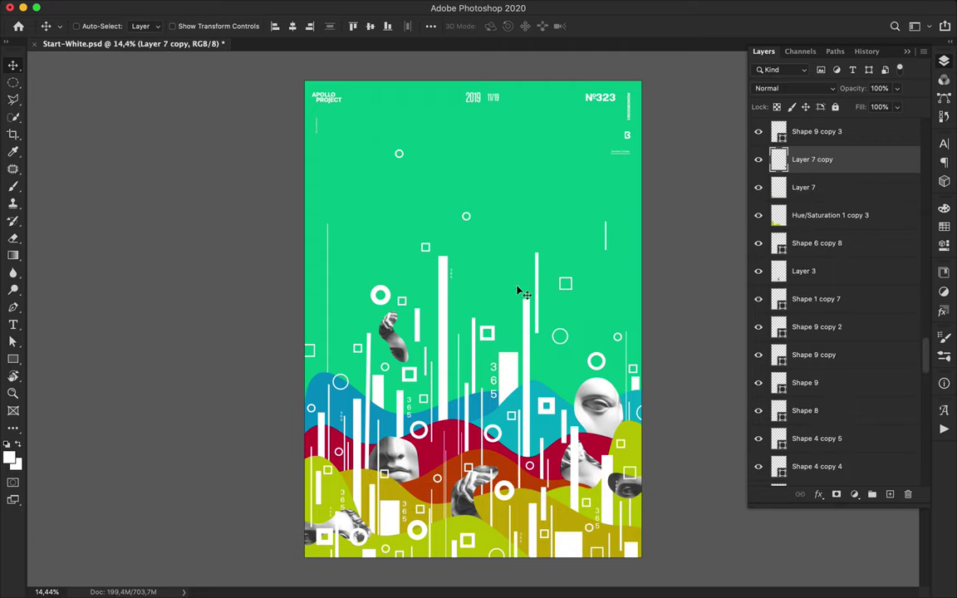
Step: Add a new layer above Rectangle 1 and fill it with a reversed radial black-to-white gradient centred on the lower poster
{"action": "scroll", "coordinate": [874, 247], "scroll_direction": "down", "scroll_amount": 10}
{"action": "left_click", "coordinate": [851, 473]}
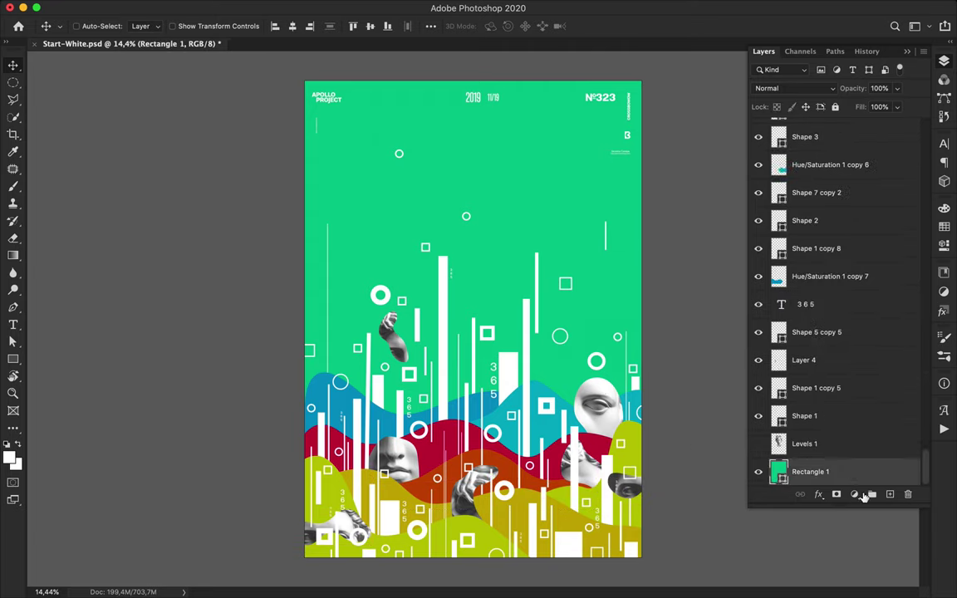
{"action": "left_click", "coordinate": [889, 495]}
{"action": "key", "text": "g"}
{"action": "left_click_drag", "start_coordinate": [476, 405], "coordinate": [475, 33]}
{"action": "left_click_drag", "start_coordinate": [466, 79], "coordinate": [466, 79]}
Step: Set the gradient layer to Multiply with 27% opacity and 25% fill
{"action": "left_click", "coordinate": [794, 88]}
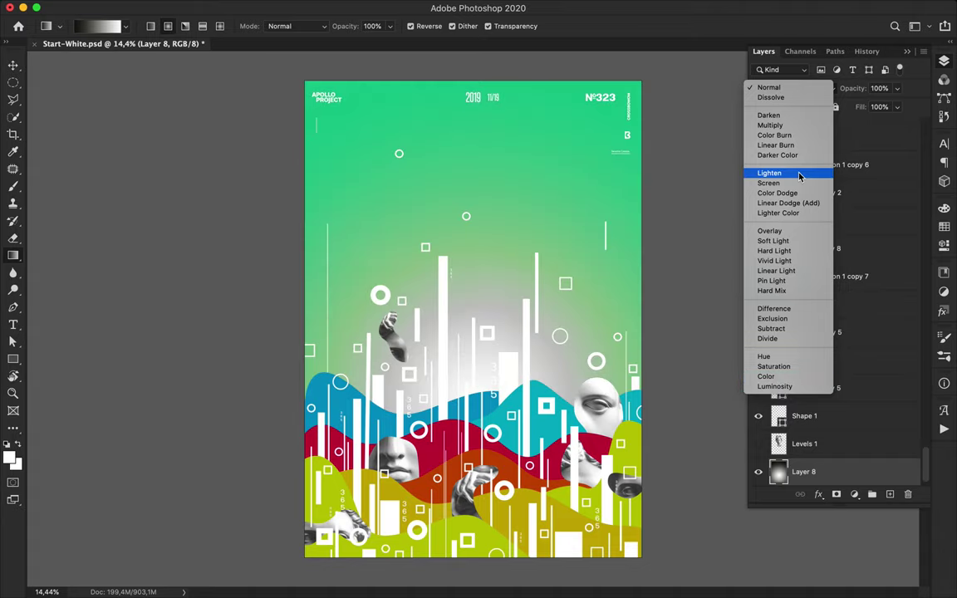
{"action": "left_click", "coordinate": [771, 125]}
{"action": "left_click", "coordinate": [896, 88]}
{"action": "left_click_drag", "start_coordinate": [901, 106], "coordinate": [859, 131]}
{"action": "left_click", "coordinate": [927, 88]}
{"action": "left_click", "coordinate": [725, 176]}
{"action": "key", "text": "v"}
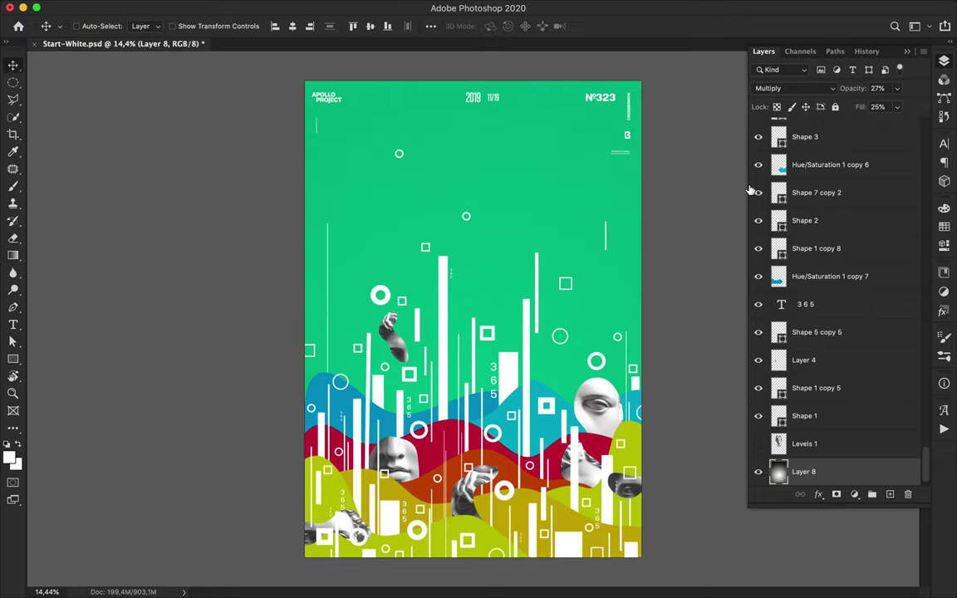
Step: Duplicate the gradient layer to the top of Groupe 1 and set the copy's blend mode to Normal
{"action": "scroll", "coordinate": [838, 418], "scroll_direction": "down", "scroll_amount": 2}
{"action": "left_click_drag", "start_coordinate": [827, 444], "coordinate": [831, 132]}
{"action": "left_click", "coordinate": [758, 150]}
{"action": "left_click", "coordinate": [759, 150]}
{"action": "scroll", "coordinate": [513, 236], "scroll_direction": "up", "scroll_amount": 6}
{"action": "scroll", "coordinate": [513, 236], "scroll_direction": "down", "scroll_amount": 5}
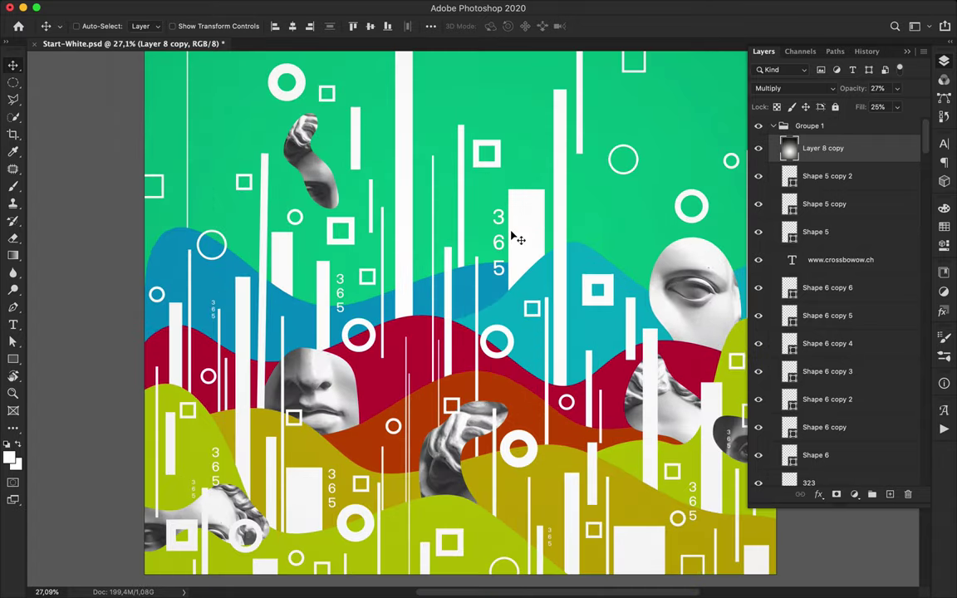
{"action": "scroll", "coordinate": [515, 238], "scroll_direction": "down", "scroll_amount": 3}
{"action": "left_click", "coordinate": [793, 88]}
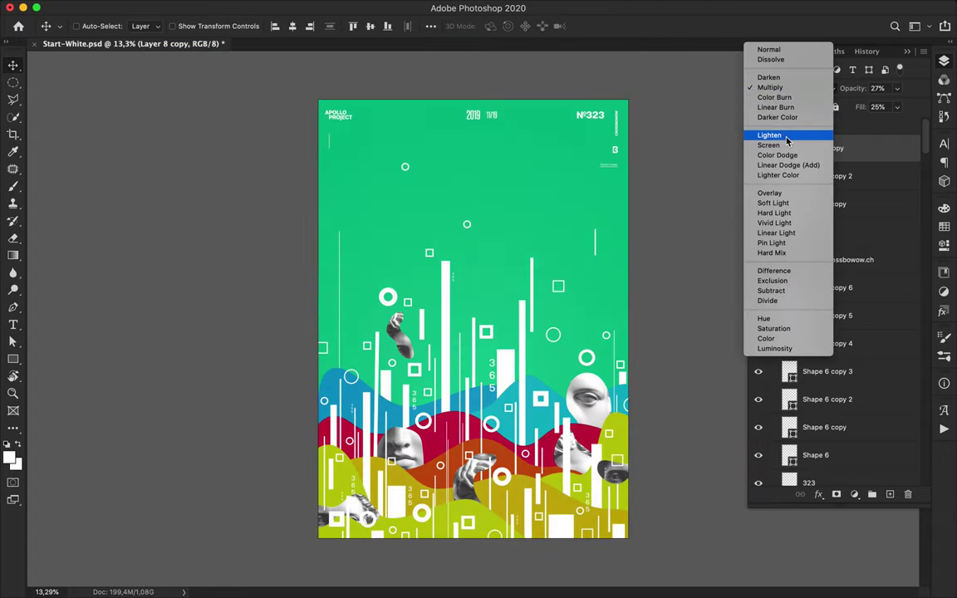
{"action": "left_click", "coordinate": [781, 49]}
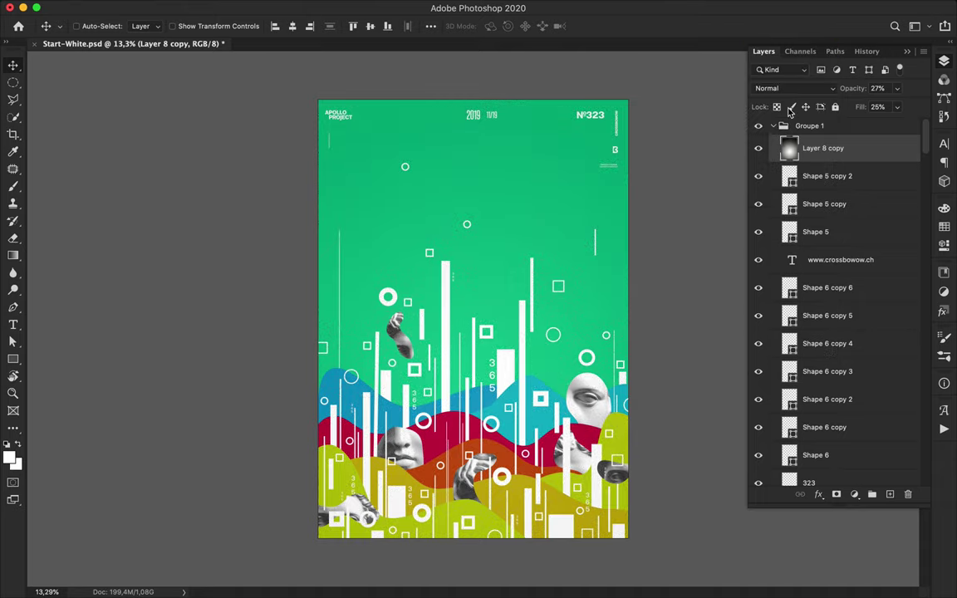
Step: Compare the poster with the top gradient copy hidden and shown, and save the document with the copy visible
{"action": "left_click", "coordinate": [758, 151]}
{"action": "left_click", "coordinate": [758, 151]}
{"action": "left_click", "coordinate": [759, 151]}
{"action": "left_click", "coordinate": [758, 151]}
{"action": "left_click", "coordinate": [758, 151]}
{"action": "key", "text": "super+s"}
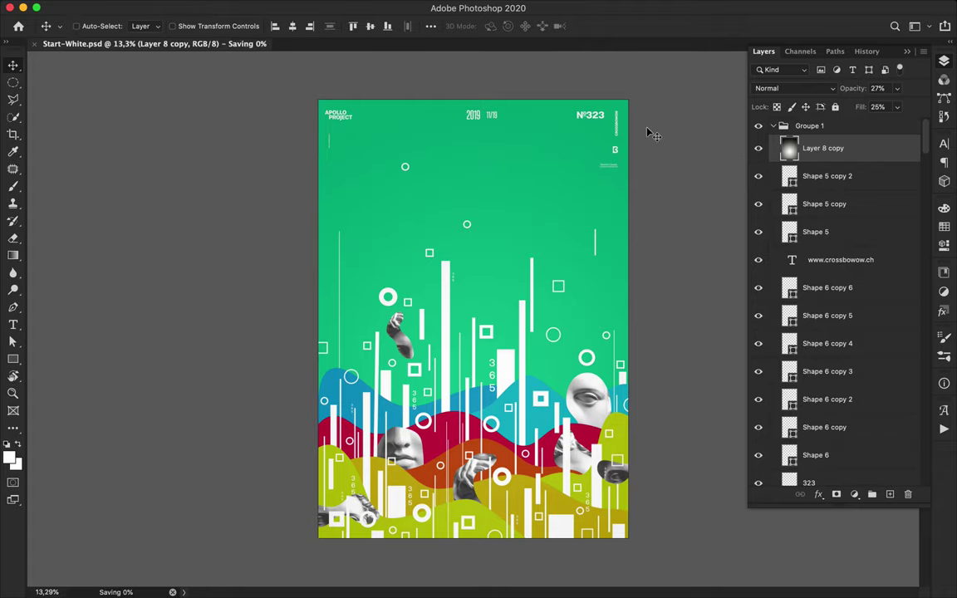
{"action": "left_click", "coordinate": [668, 8]}
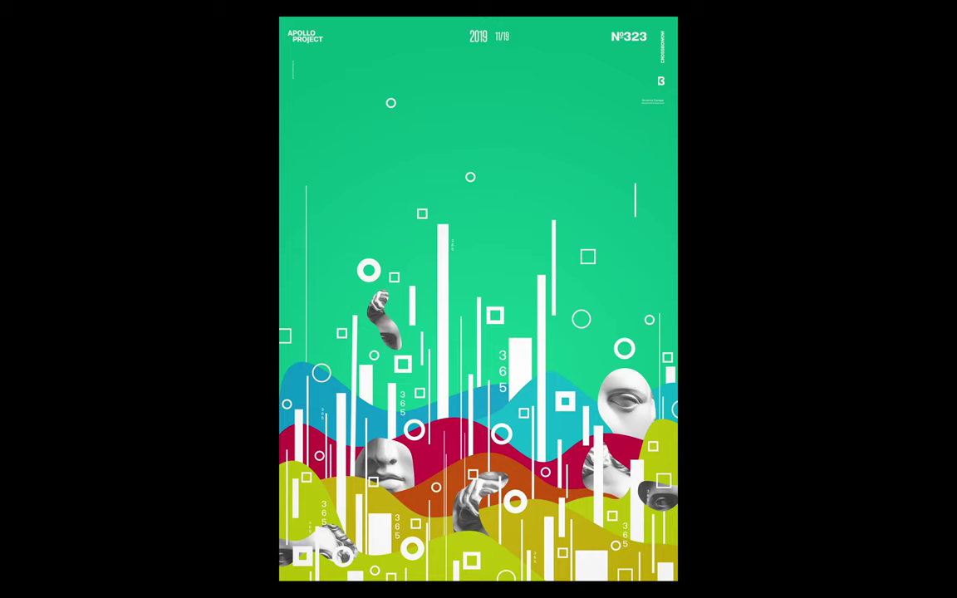